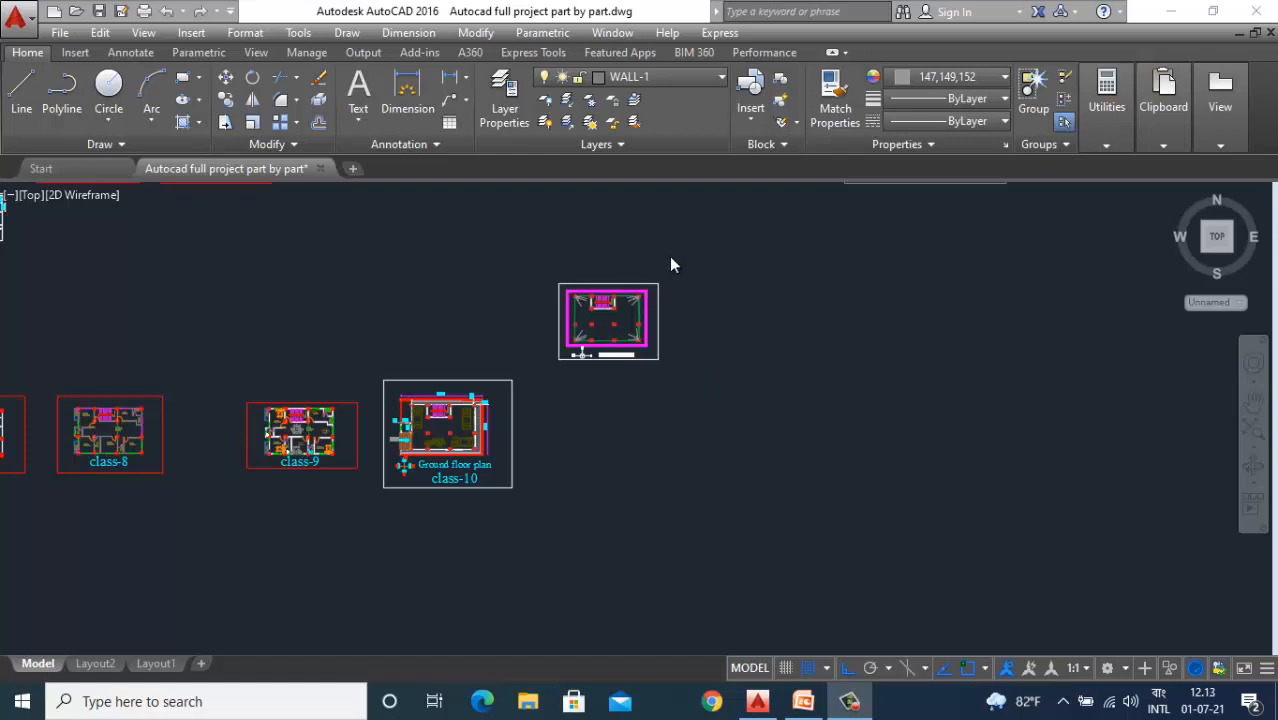
# Examine the finished roof floor plan, including its stair, columns, outer border and the corner drains with their slope arrows.
pyautogui.scroll(4, 608, 318)
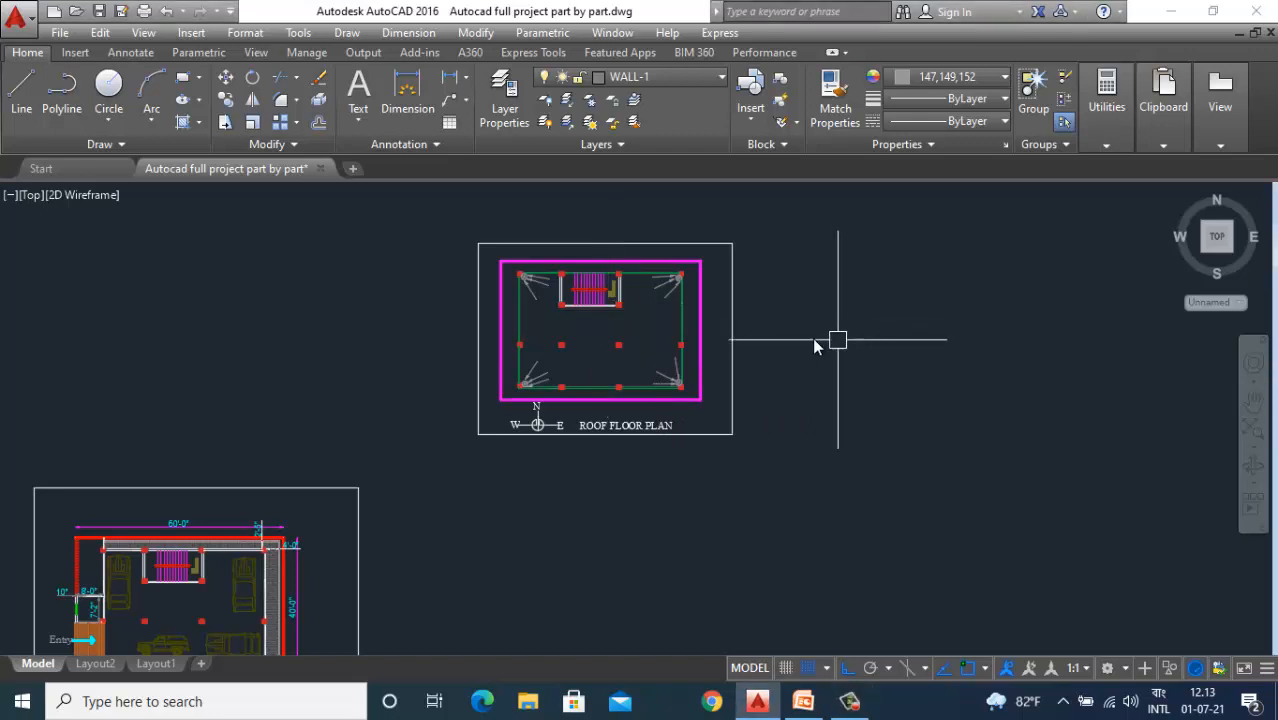
pyautogui.scroll(2, 640, 306)
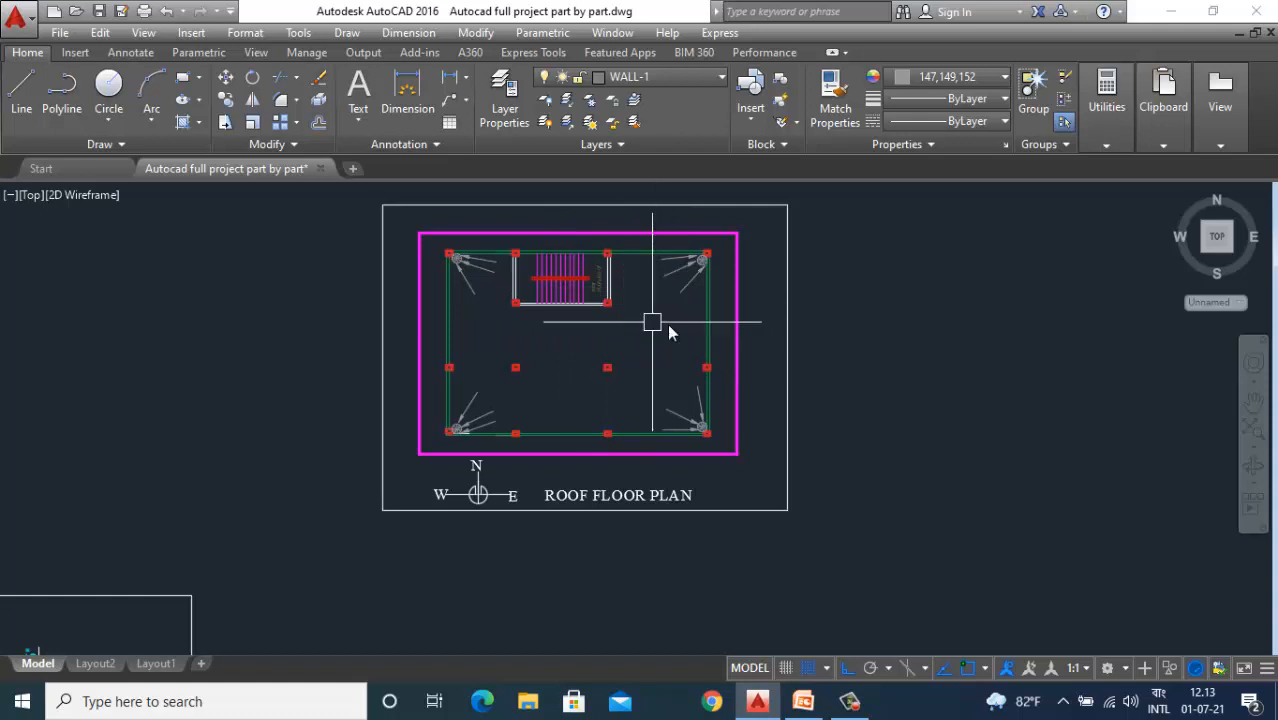
pyautogui.scroll(2, 678, 230)
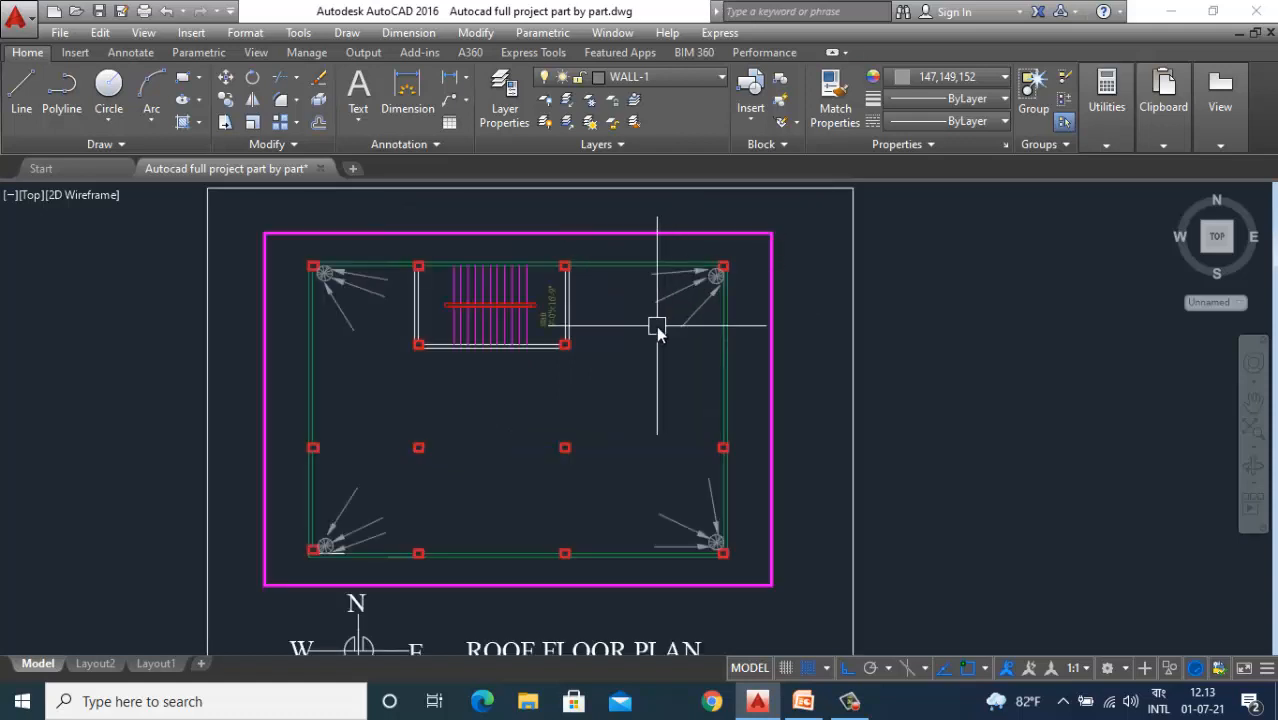
pyautogui.scroll(-2, 657, 325)
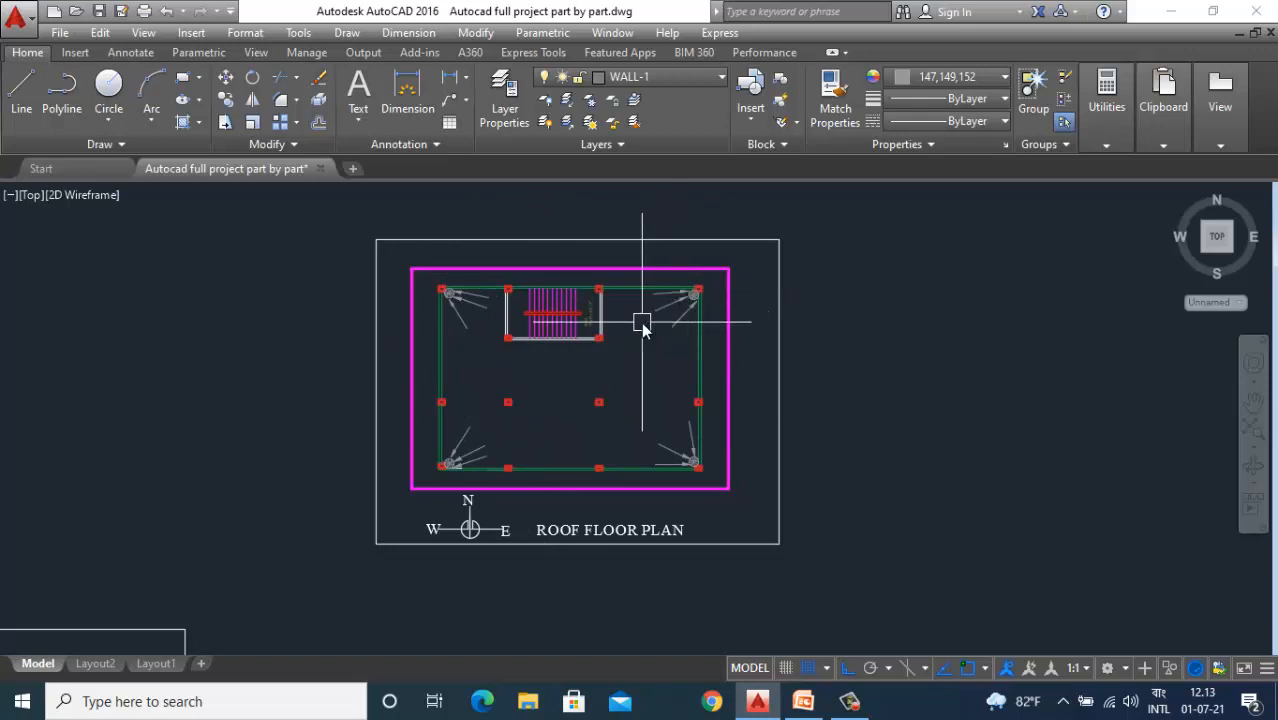
pyautogui.scroll(2, 643, 323)
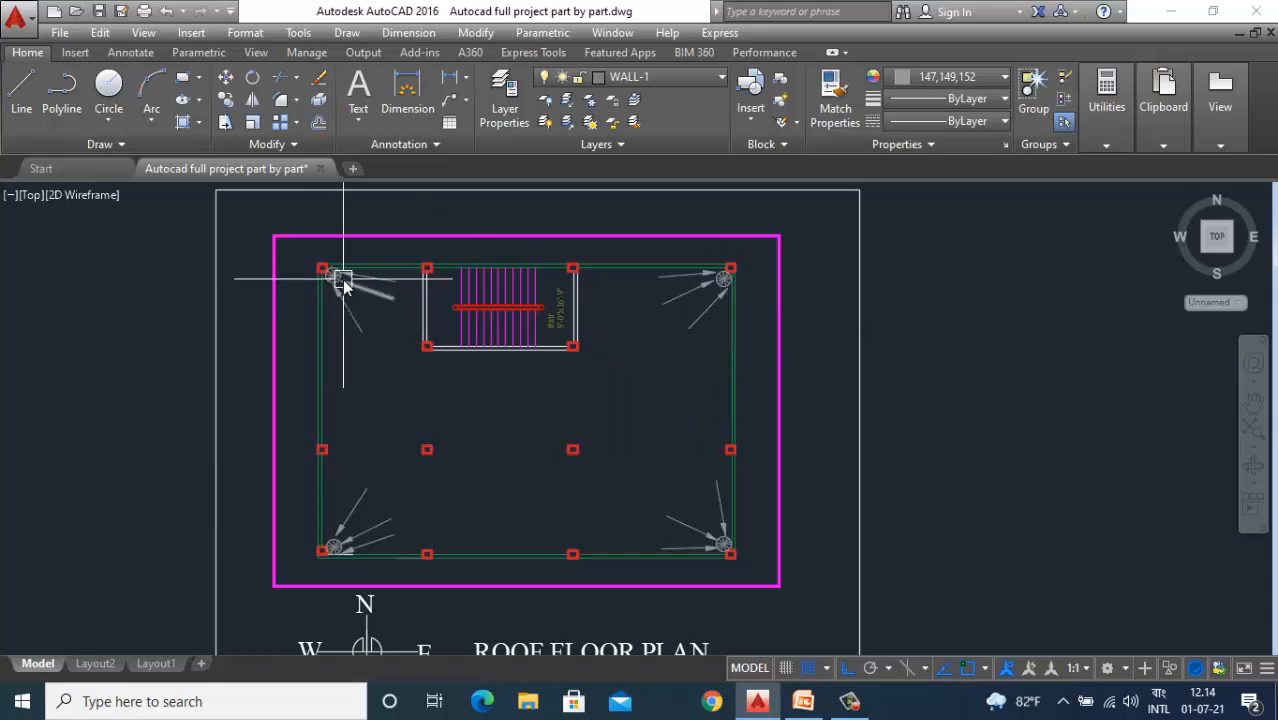
pyautogui.scroll(2, 343, 280)
pyautogui.scroll(-2, 414, 334)
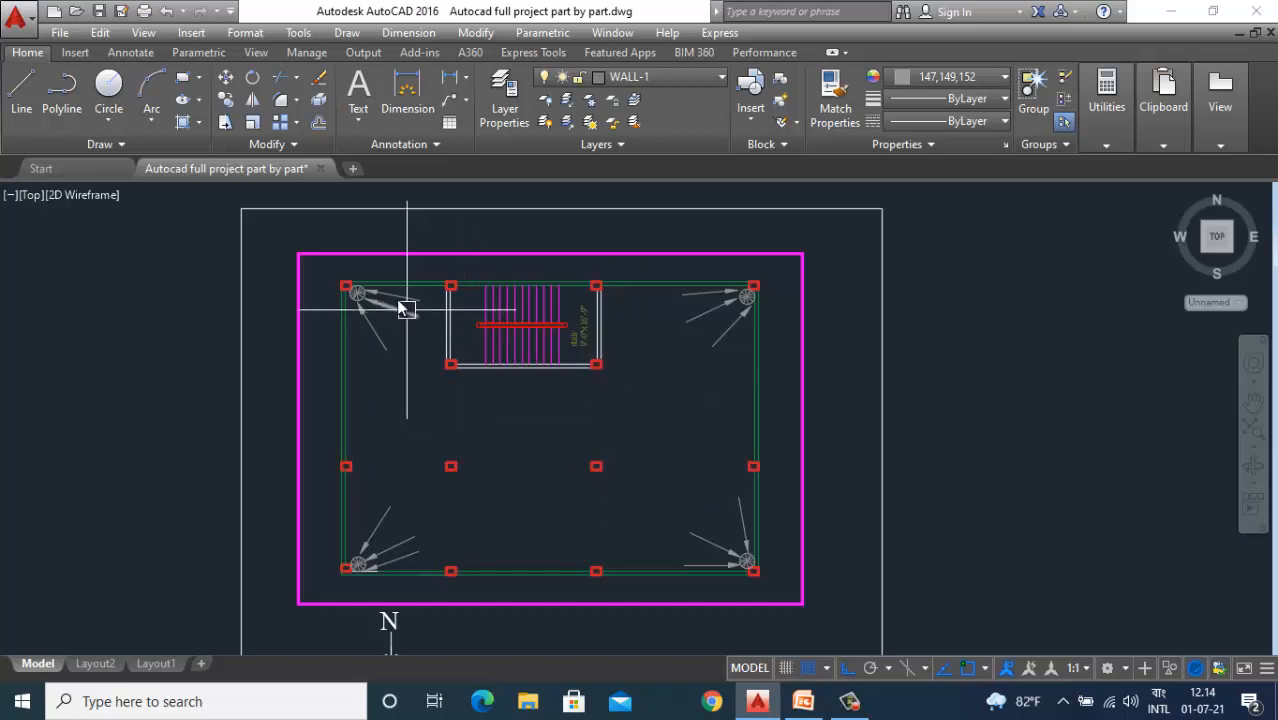
pyautogui.scroll(2, 372, 290)
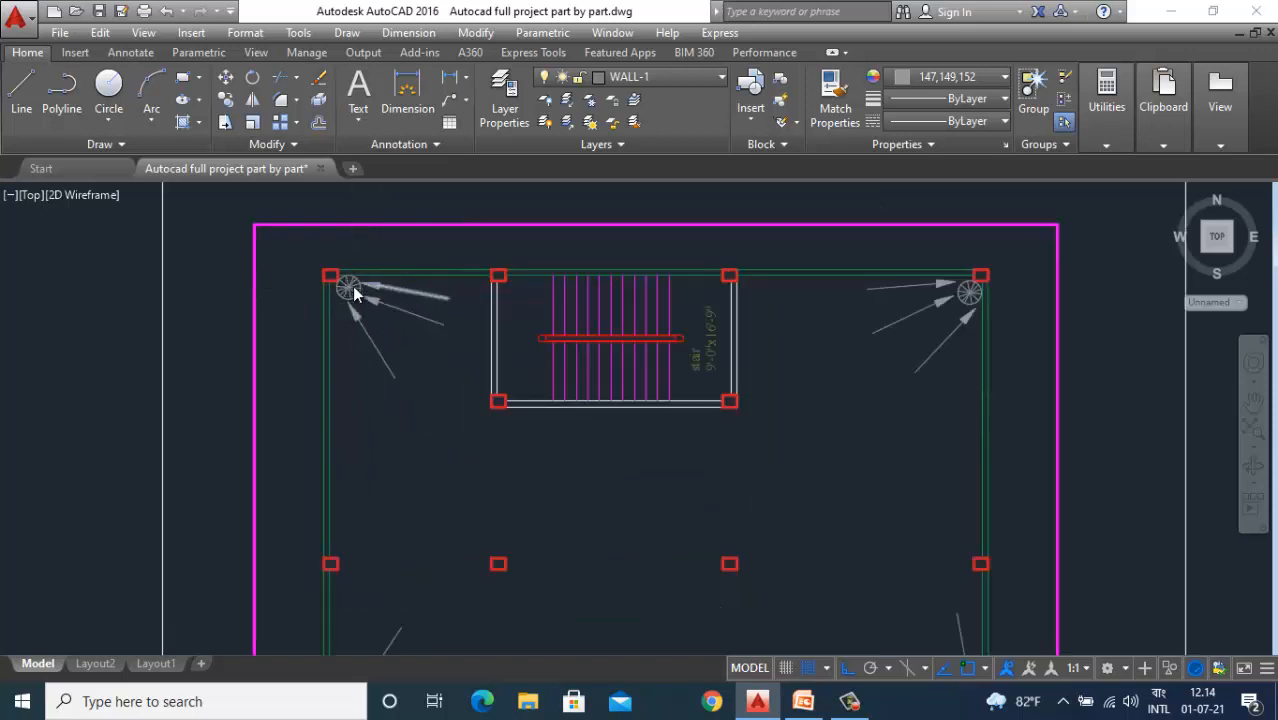
pyautogui.scroll(2, 350, 286)
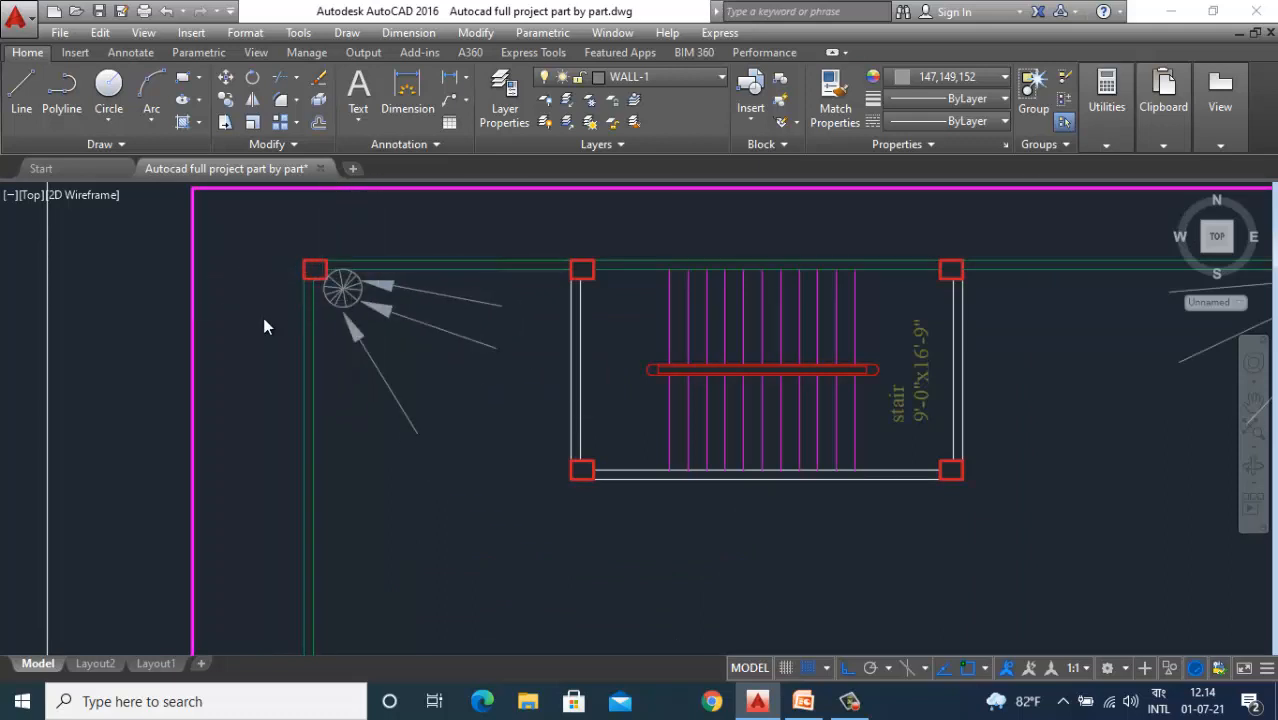
pyautogui.scroll(-5, 263, 318)
pyautogui.scroll(4, 680, 312)
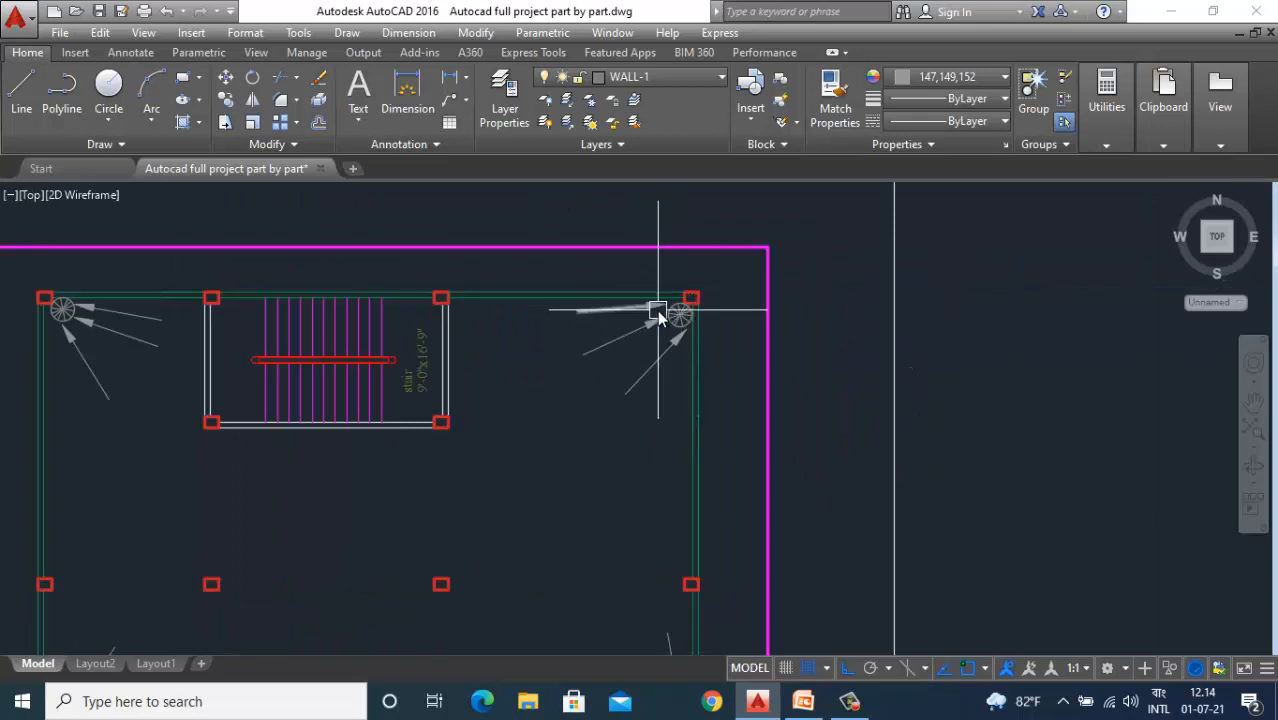
pyautogui.scroll(-4, 680, 300)
pyautogui.scroll(2, 668, 462)
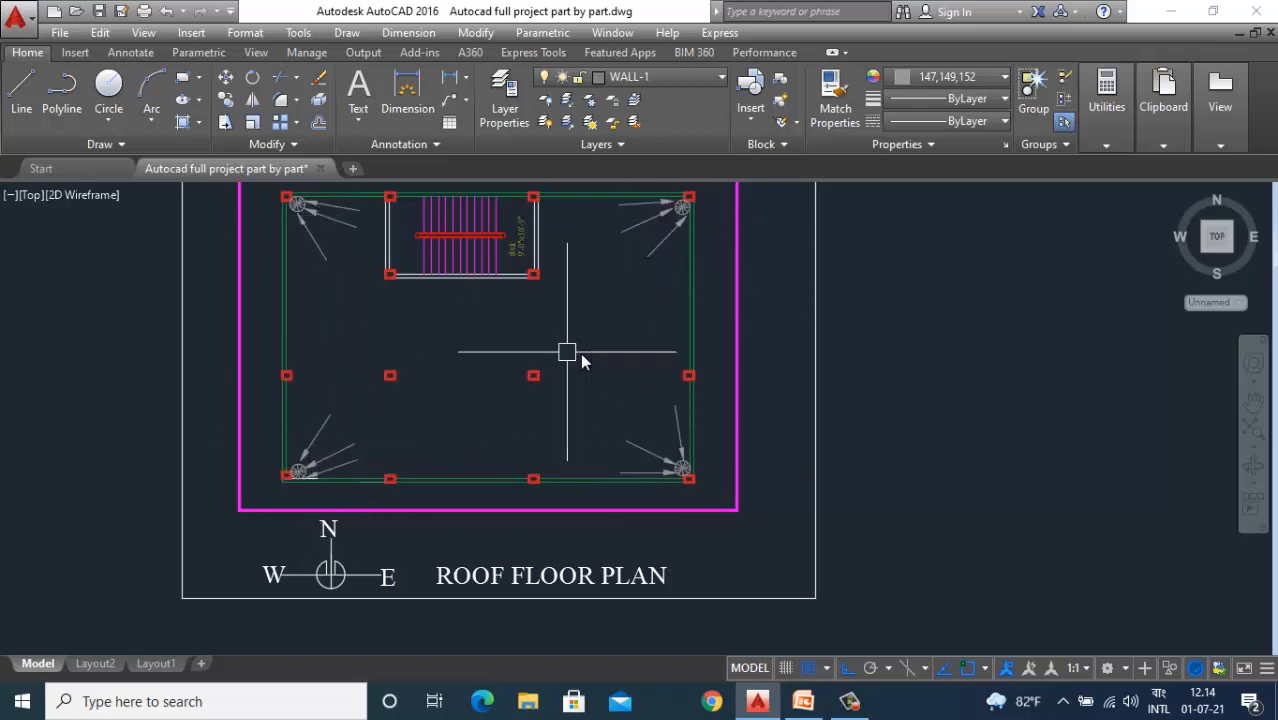
pyautogui.scroll(-2, 580, 352)
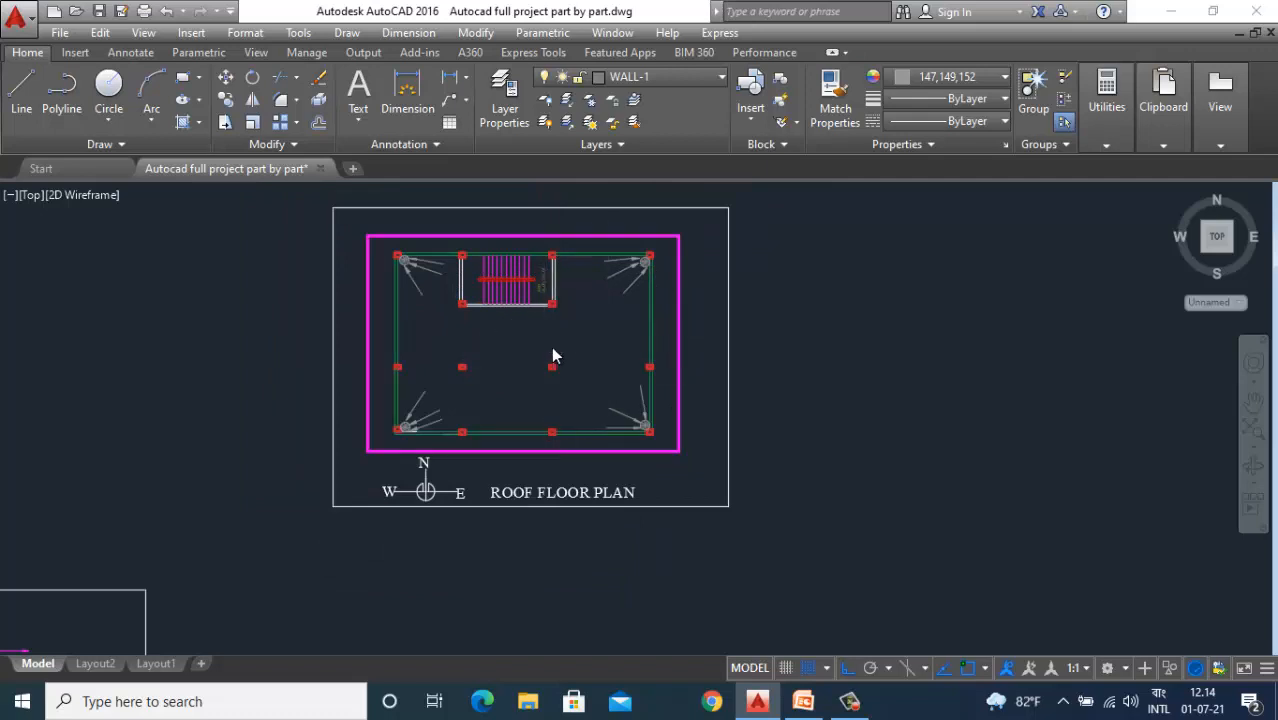
pyautogui.scroll(2, 553, 346)
pyautogui.scroll(-2, 558, 350)
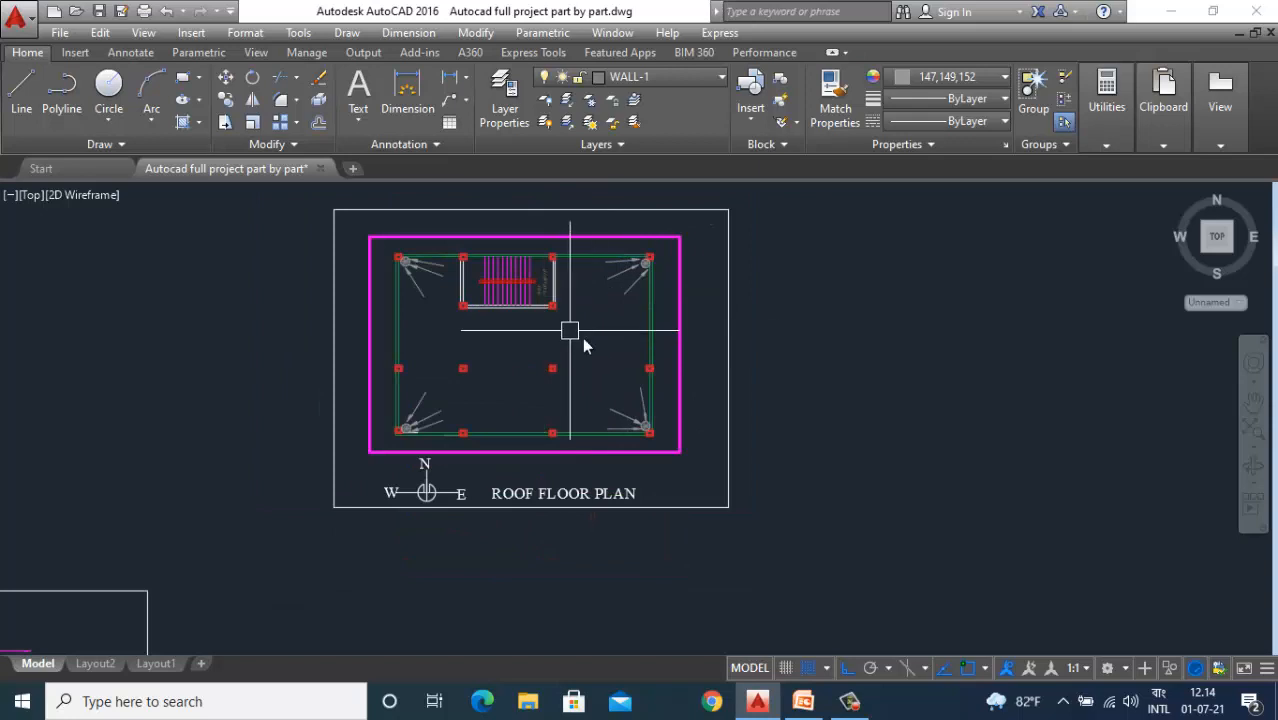
# Look over the class-10 ground floor plan and the neighbouring class plans in the same row.
pyautogui.scroll(-4, 600, 306)
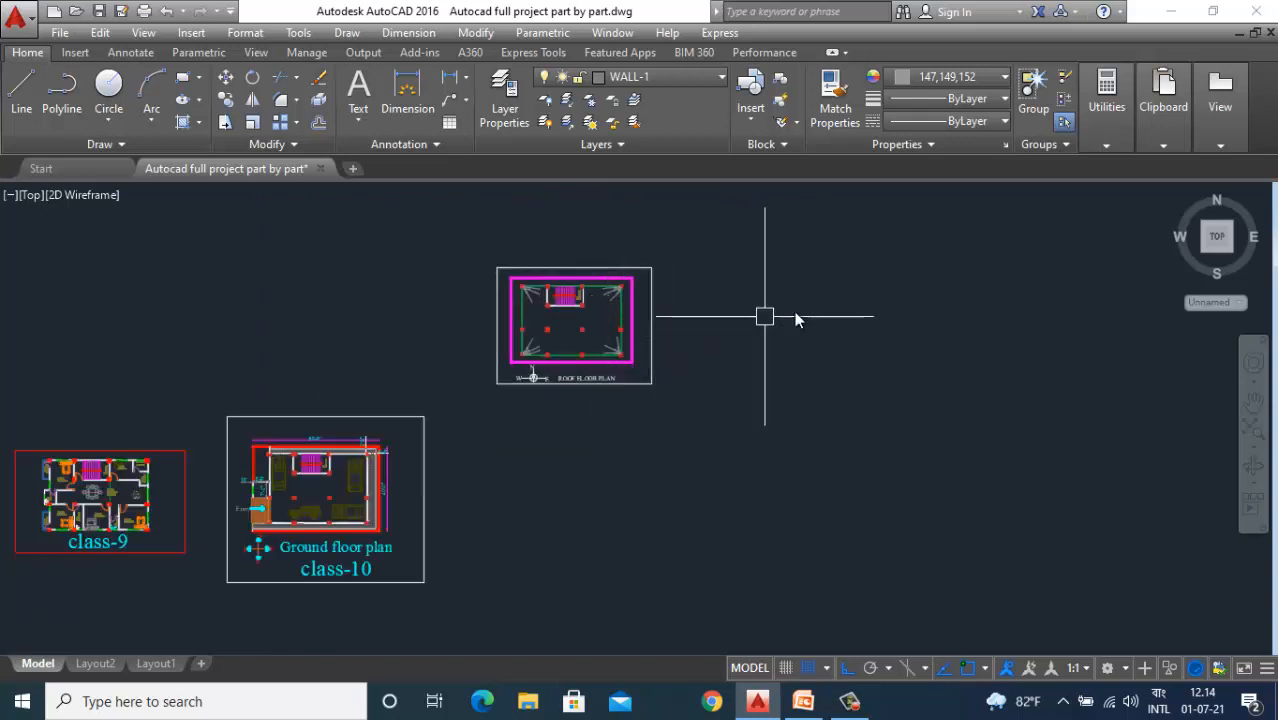
pyautogui.scroll(-2, 780, 312)
pyautogui.scroll(2, 538, 414)
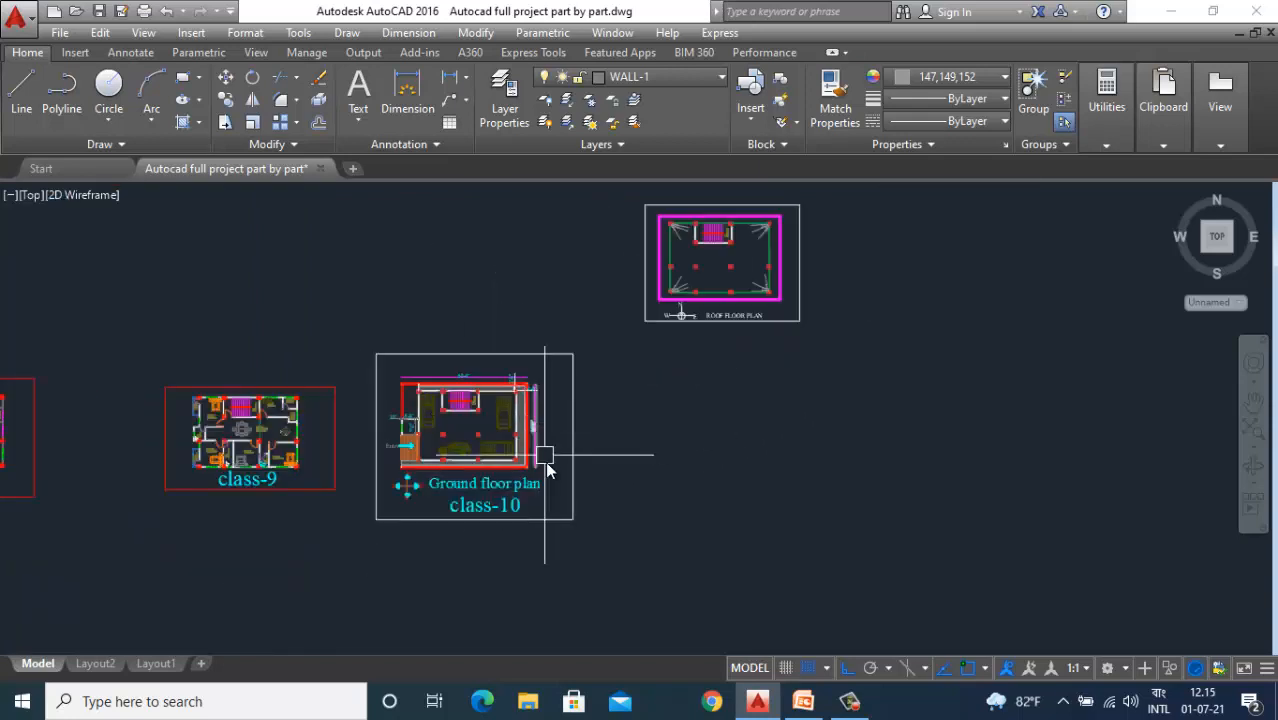
pyautogui.scroll(2, 551, 414)
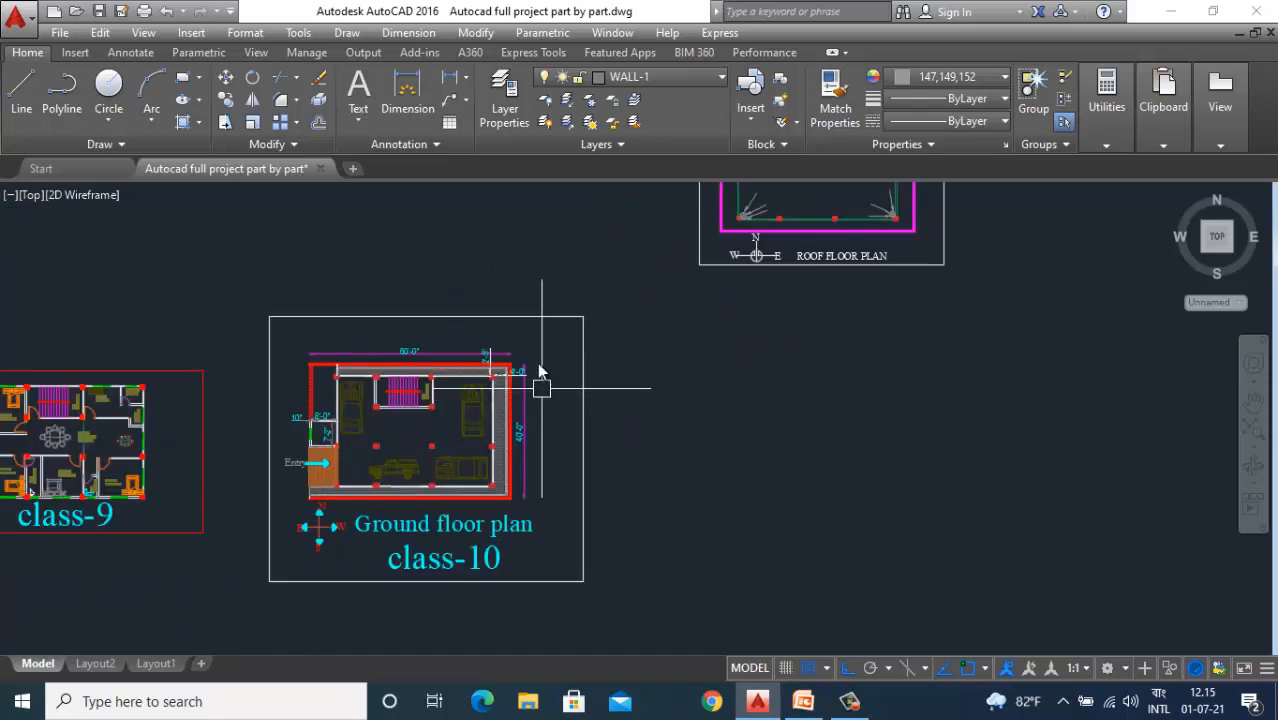
pyautogui.scroll(-6, 489, 337)
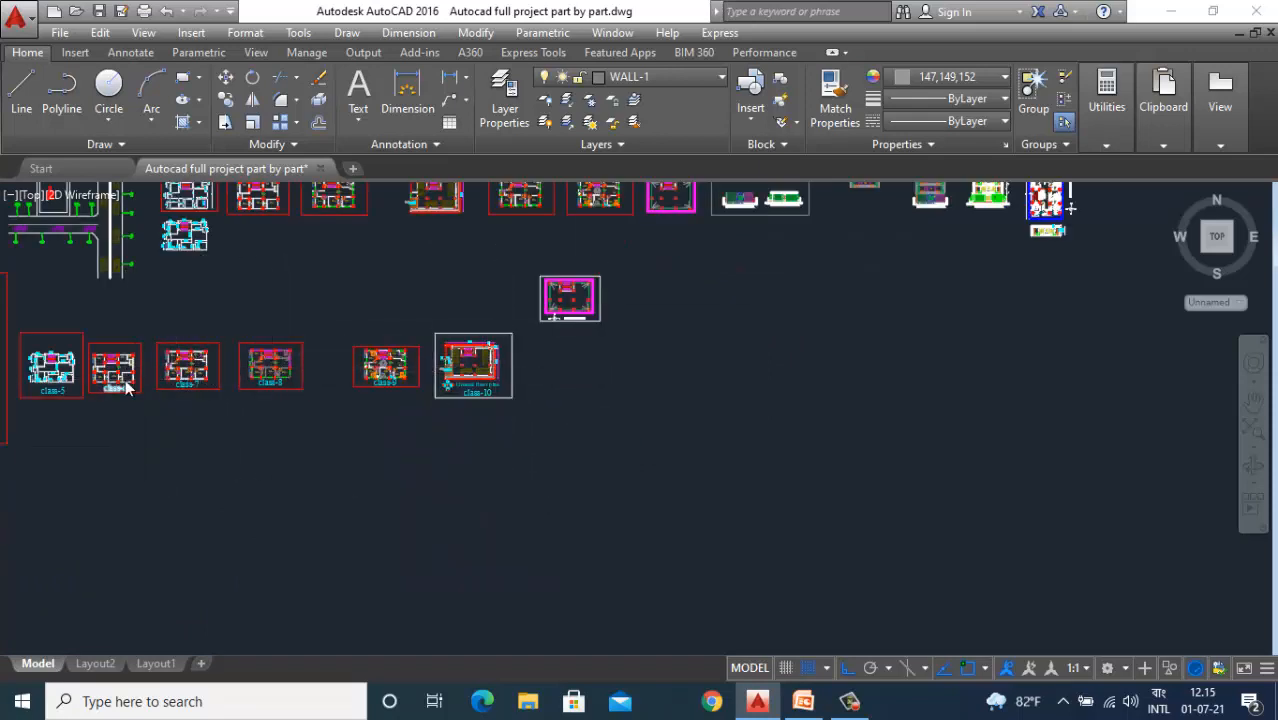
pyautogui.scroll(2, 125, 385)
pyautogui.scroll(-3, 125, 385)
pyautogui.scroll(3, 285, 351)
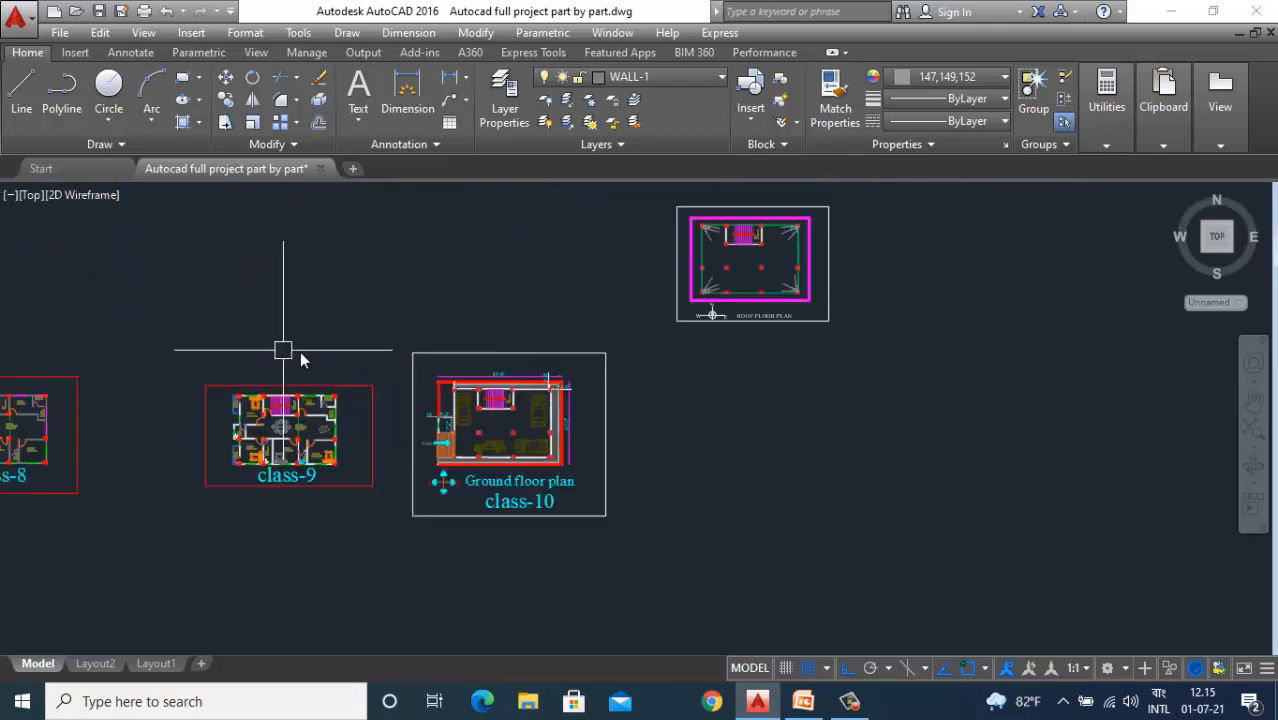
# Copy the class-10 ground floor plan with its titles, without the outer frame, horizontally about 115' into the empty area below the roof floor plan.
pyautogui.moveTo(400, 308)
pyautogui.mouseDown()
pyautogui.moveTo(398, 428)
pyautogui.moveTo(428, 571)
pyautogui.moveTo(650, 514)
pyautogui.moveTo(633, 337)
pyautogui.mouseUp()
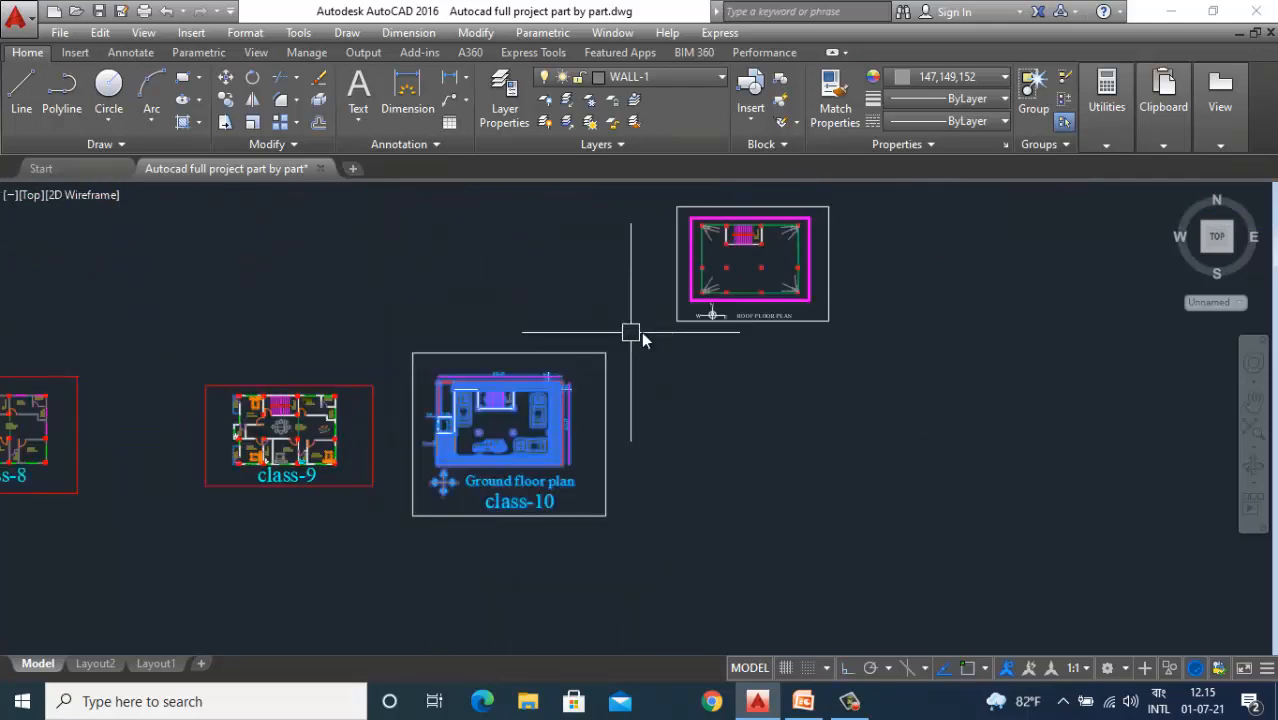
pyautogui.click(229, 99)
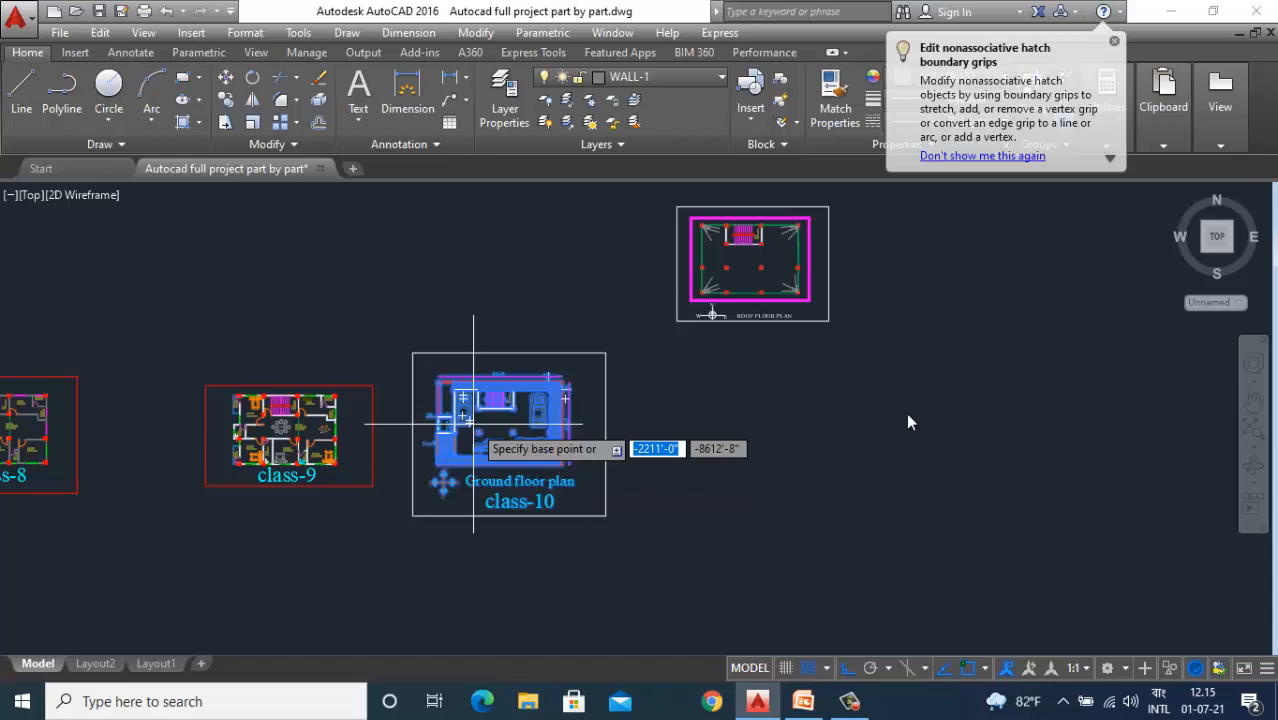
pyautogui.click(472, 424)
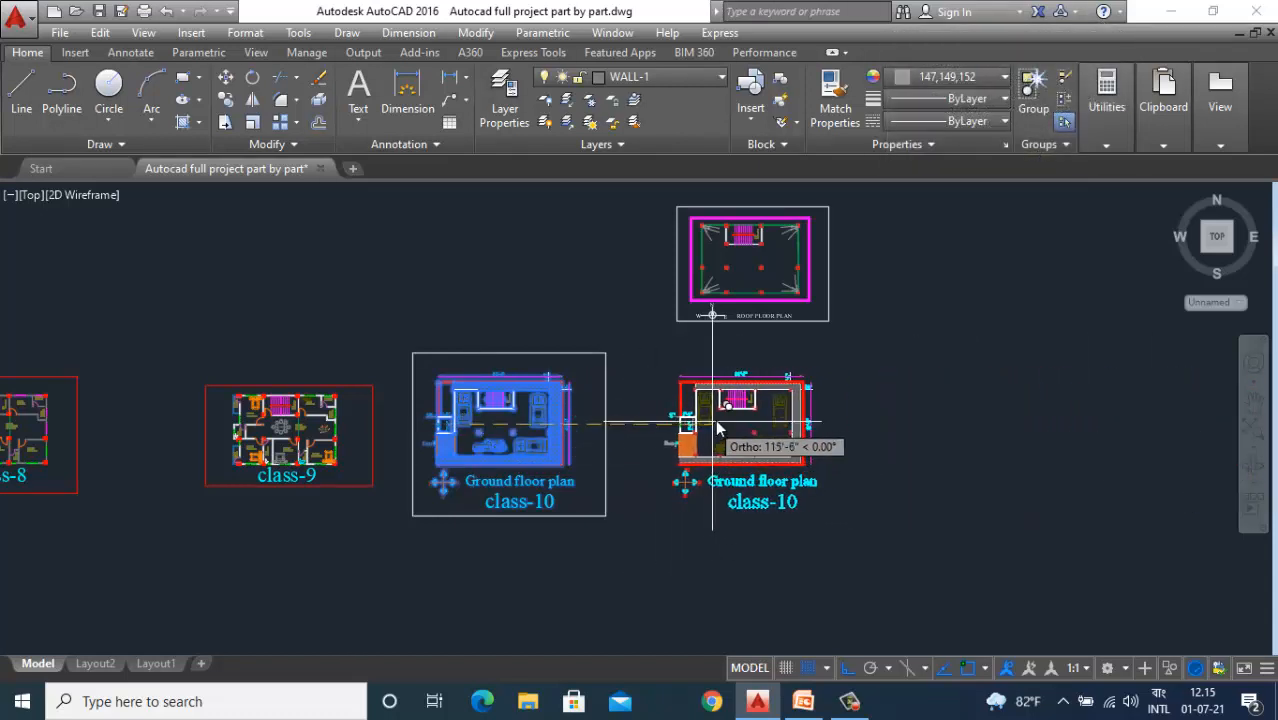
pyautogui.click(718, 427)
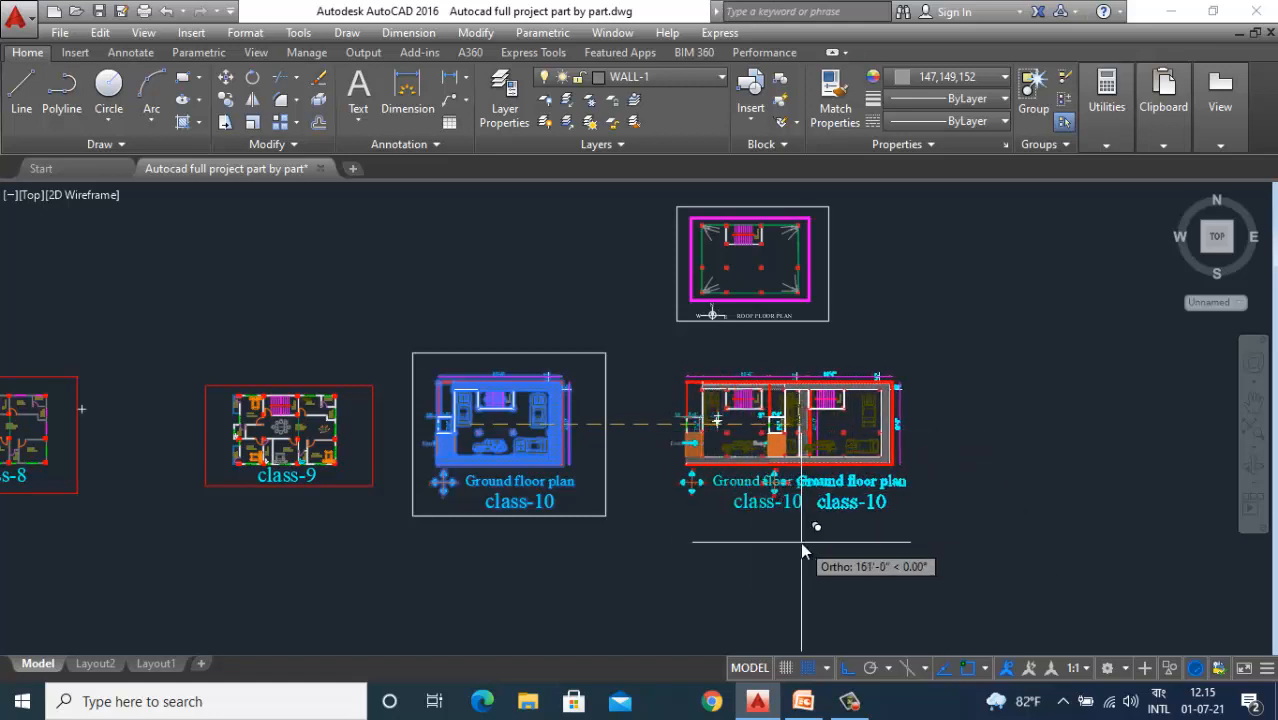
pyautogui.press('Escape')
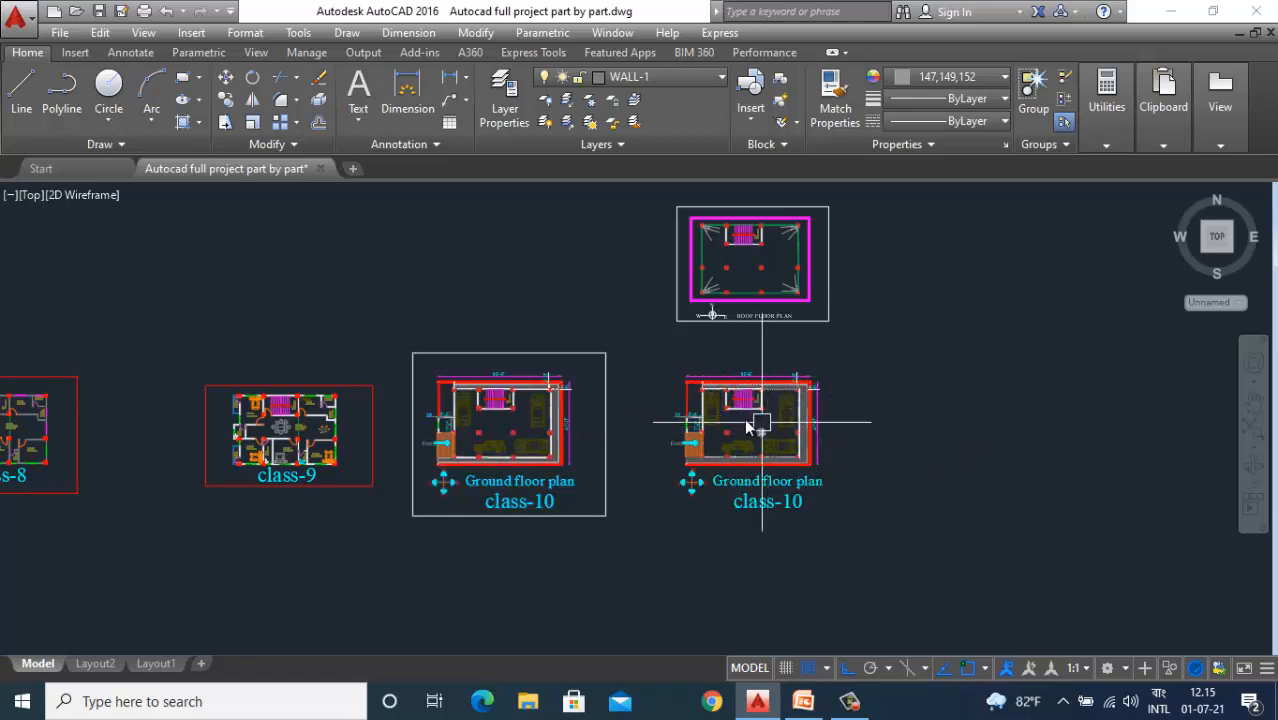
# Delete the top-view car in the lower-right corner of the copied ground floor plan.
pyautogui.scroll(2, 742, 417)
pyautogui.scroll(2, 742, 417)
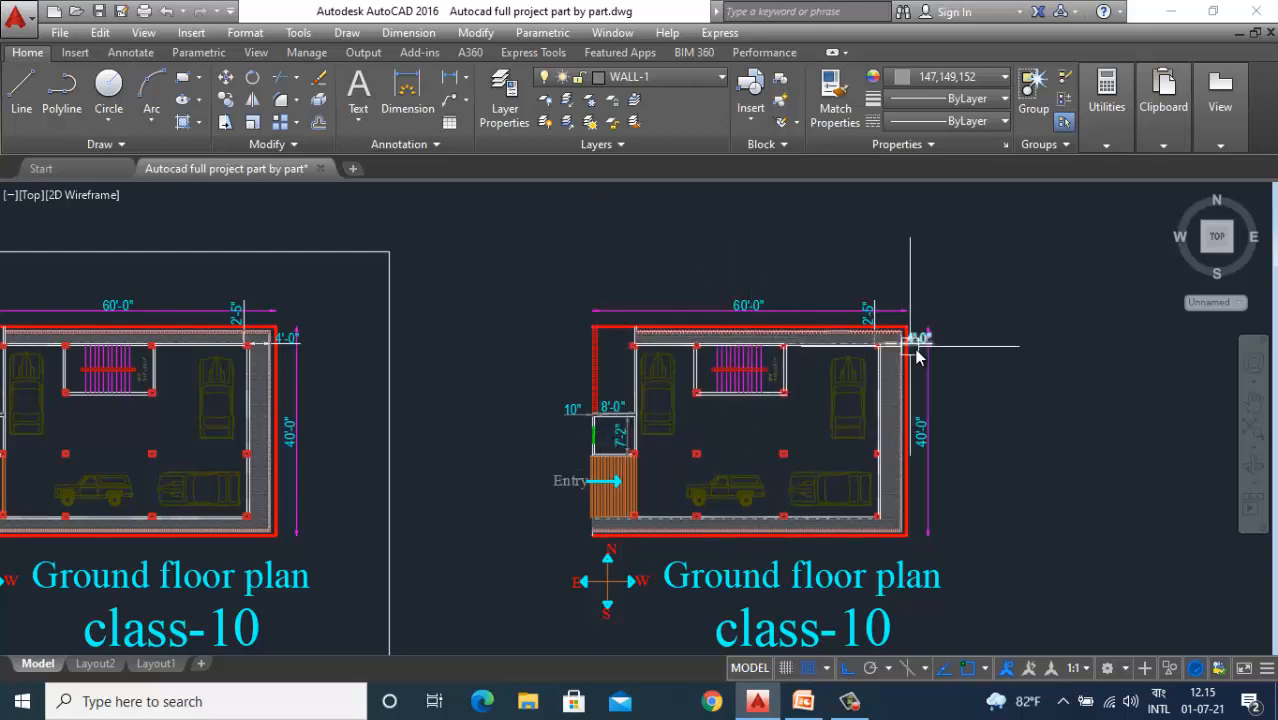
pyautogui.scroll(3, 822, 493)
pyautogui.click(822, 485)
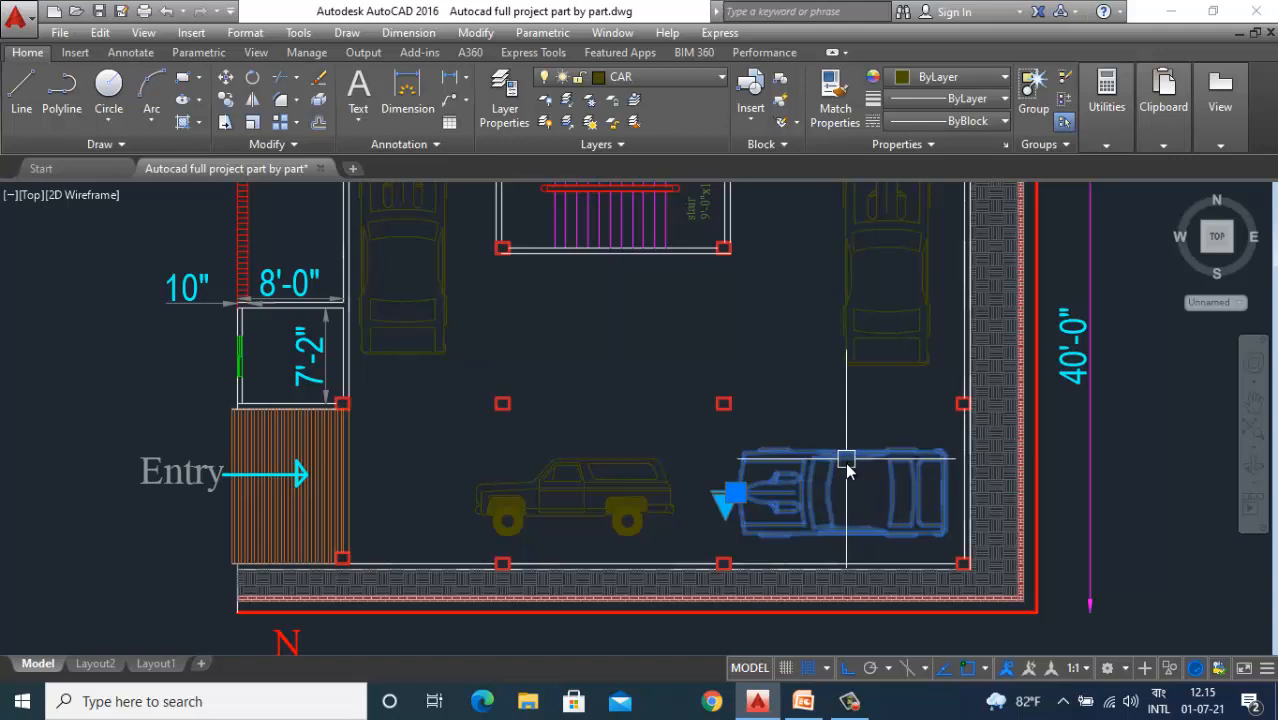
pyautogui.press('Delete')
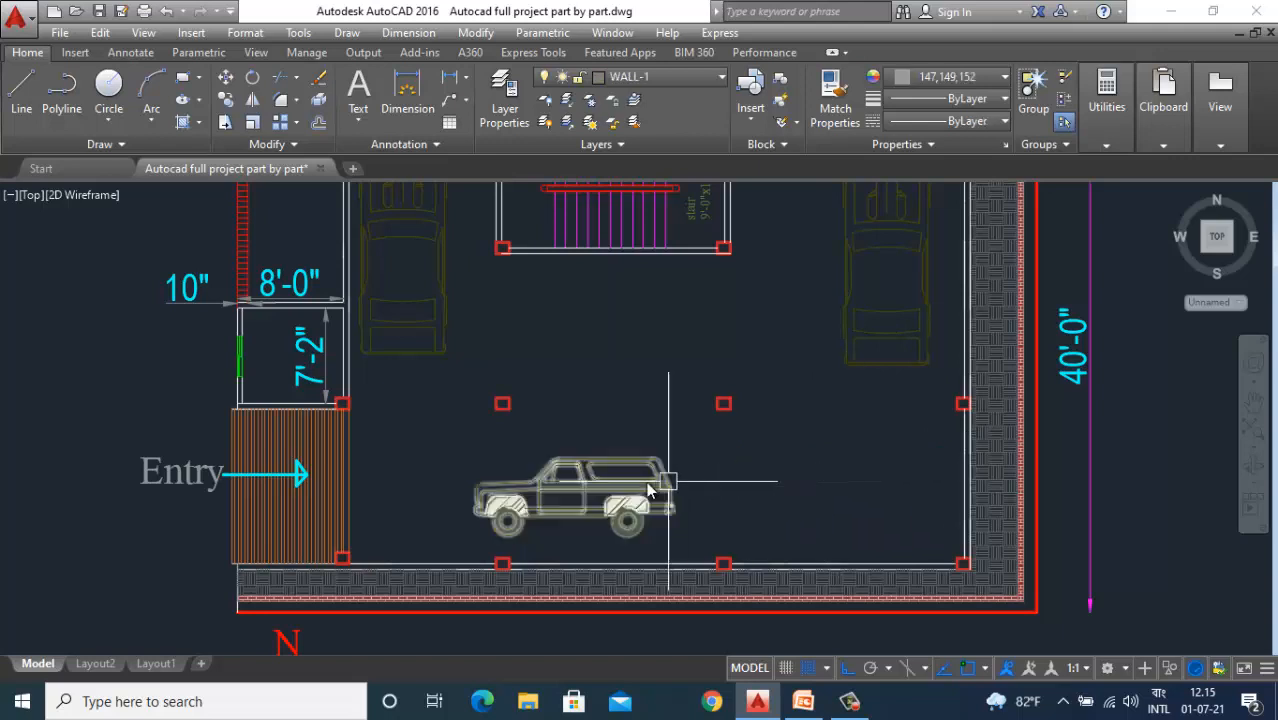
pyautogui.click(849, 701)
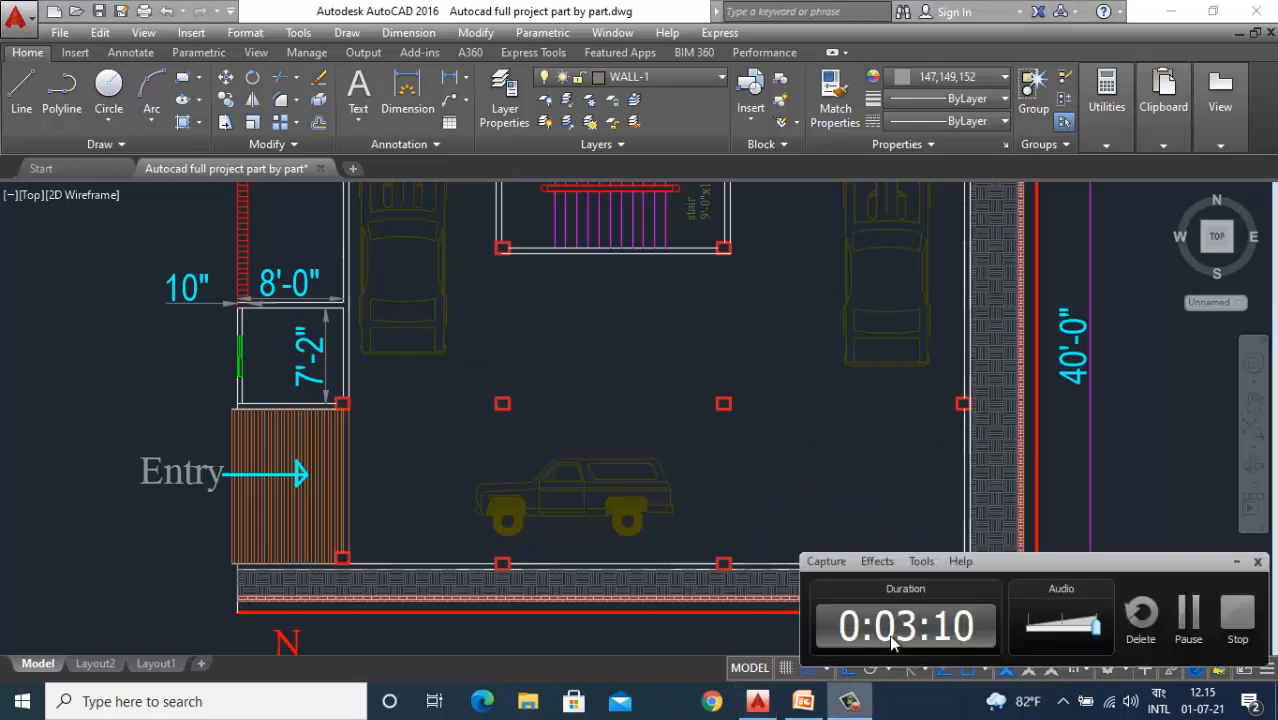
pyautogui.click(1188, 625)
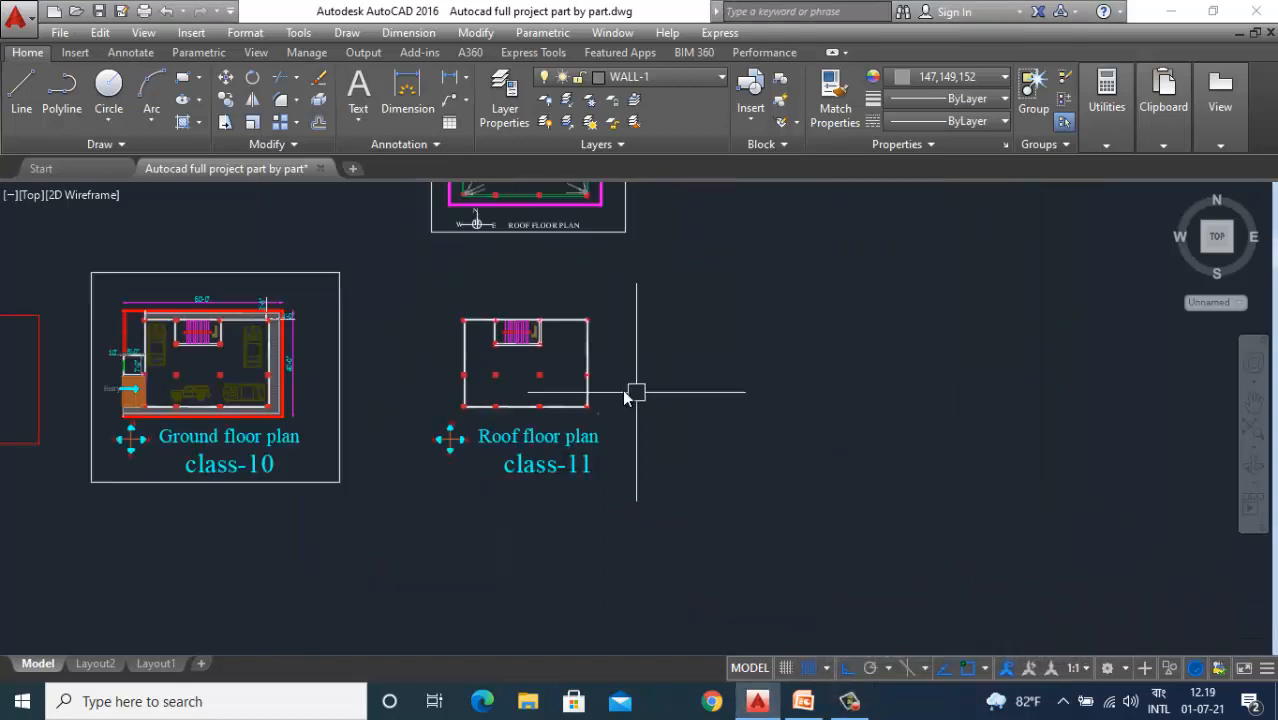
# Examine the outer walls, columns and stair of the class-11 roof floor plan and compare it with the class-10 ground floor plan.
pyautogui.scroll(5, 622, 389)
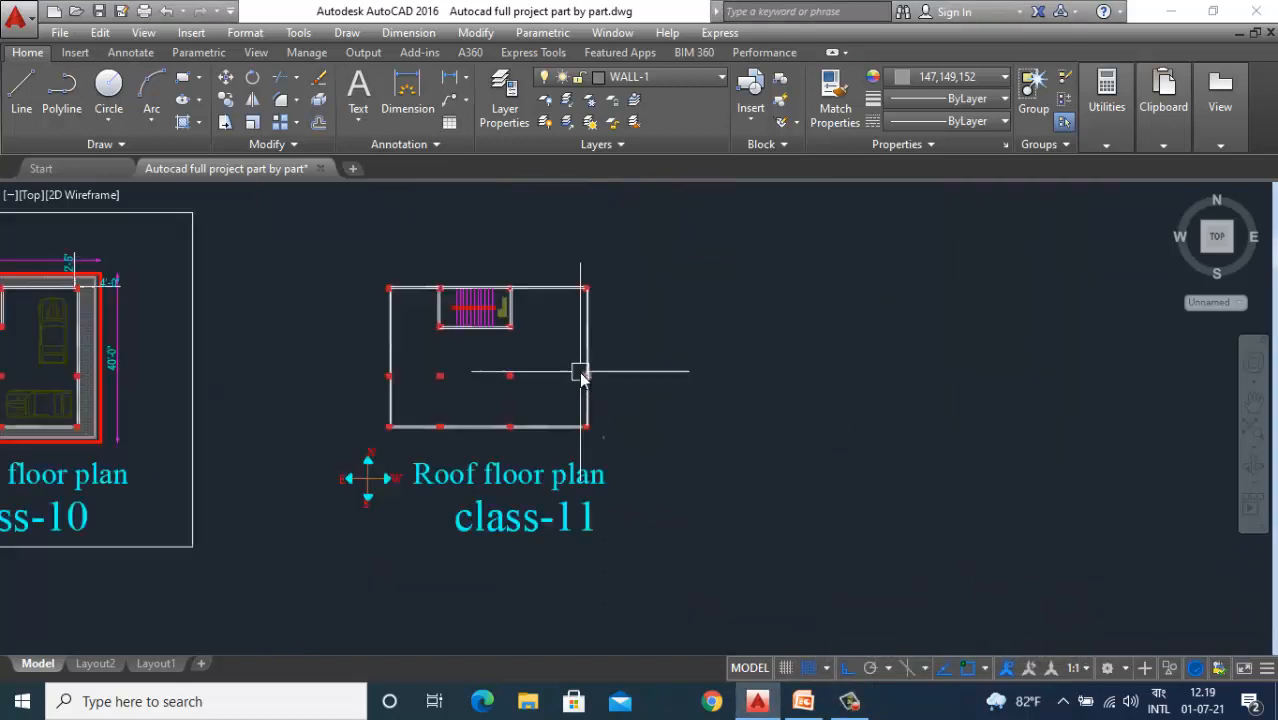
pyautogui.scroll(-4, 621, 424)
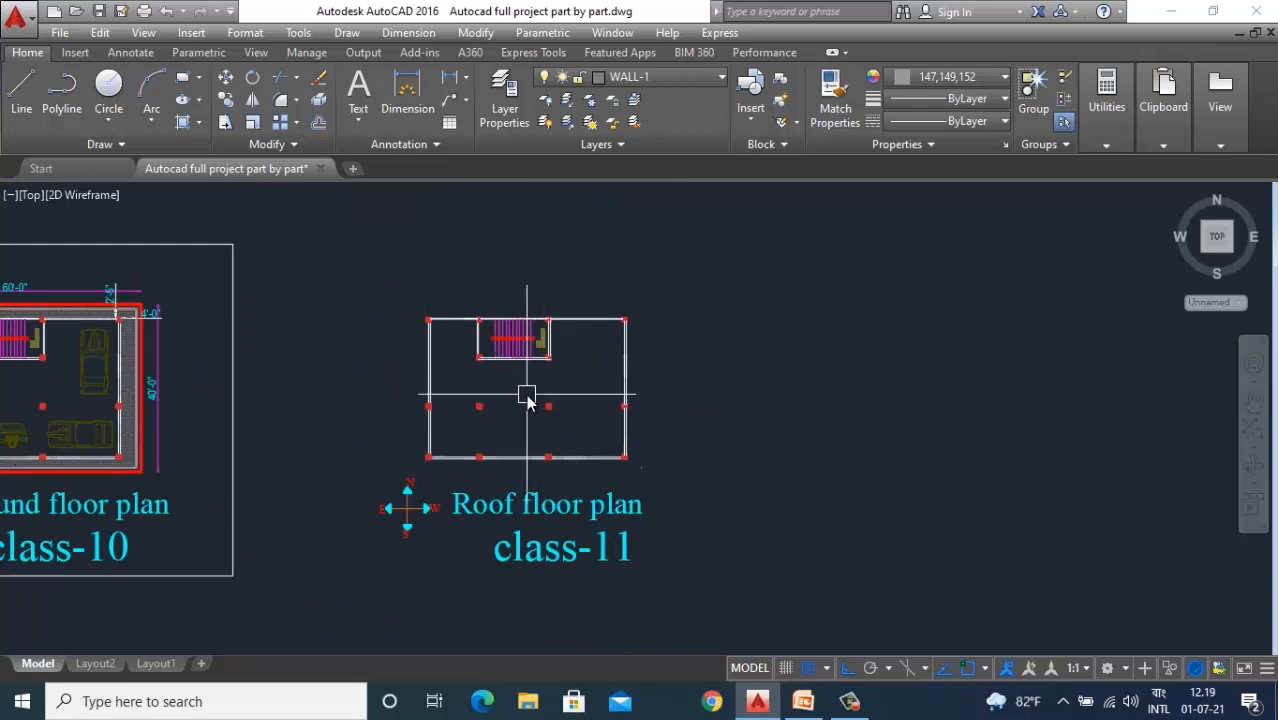
pyautogui.scroll(4, 560, 404)
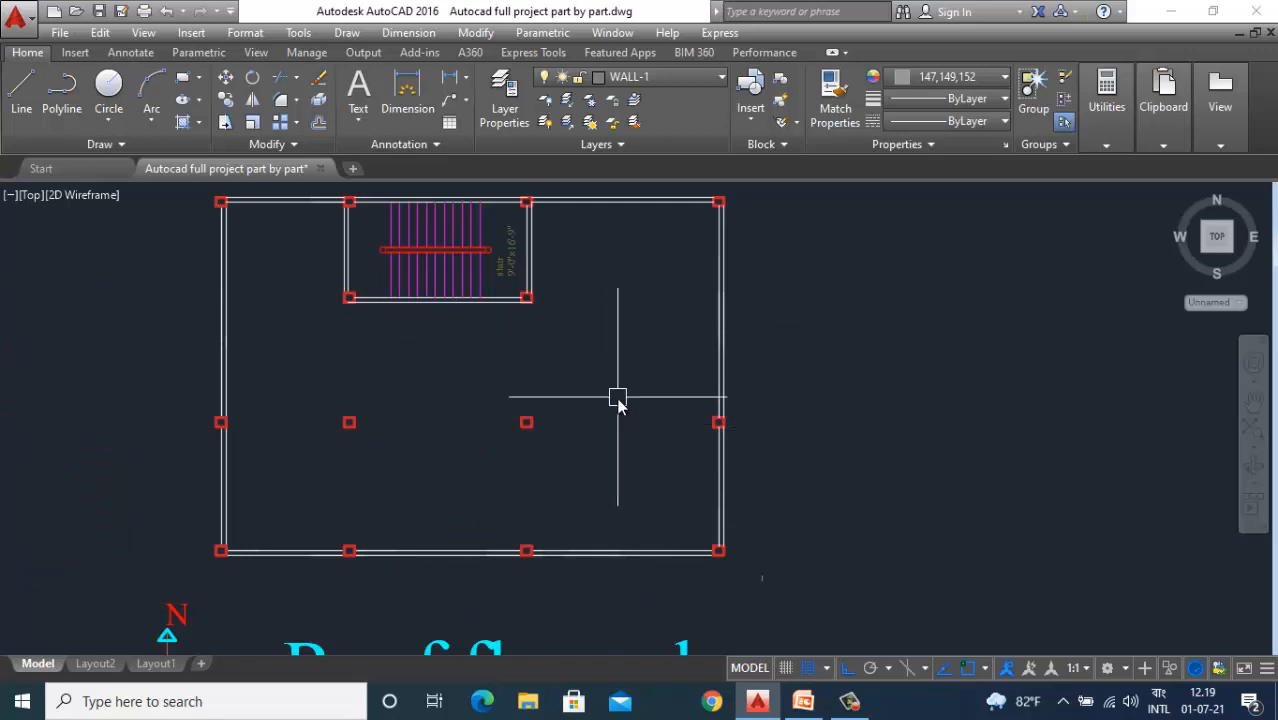
pyautogui.scroll(-1, 619, 397)
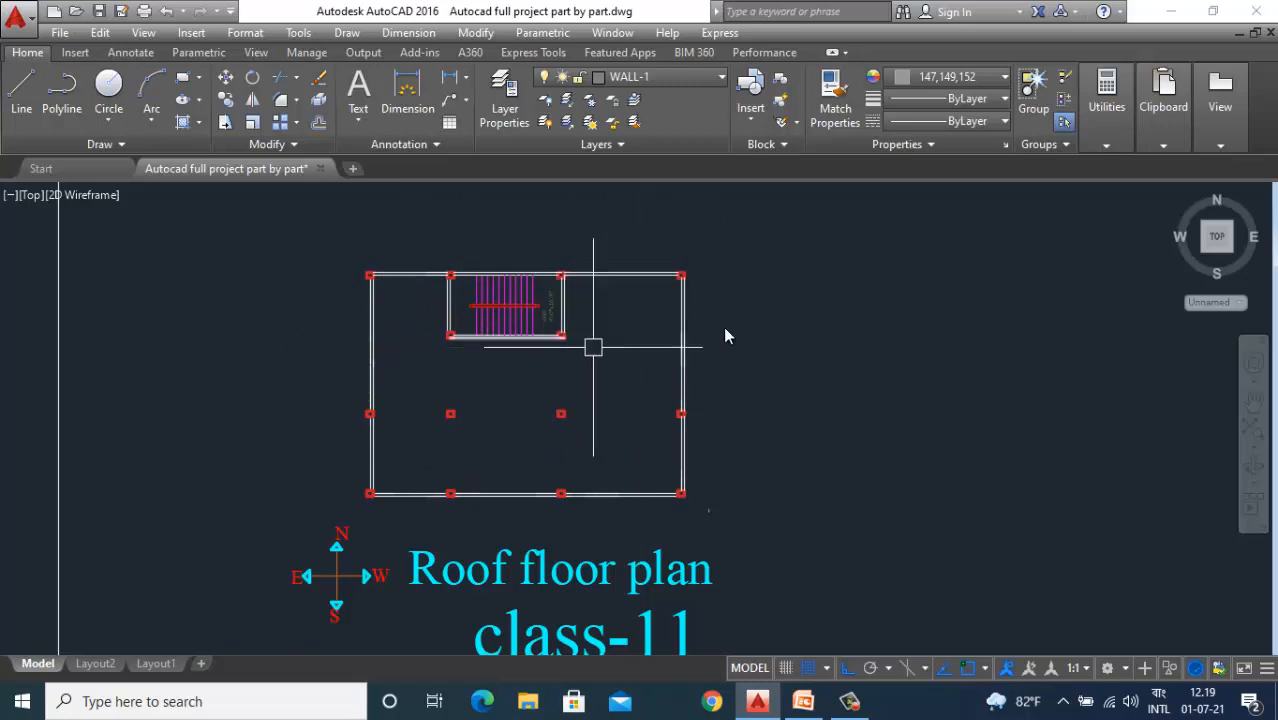
pyautogui.scroll(-5, 560, 340)
pyautogui.scroll(4, 425, 325)
pyautogui.scroll(-2, 410, 325)
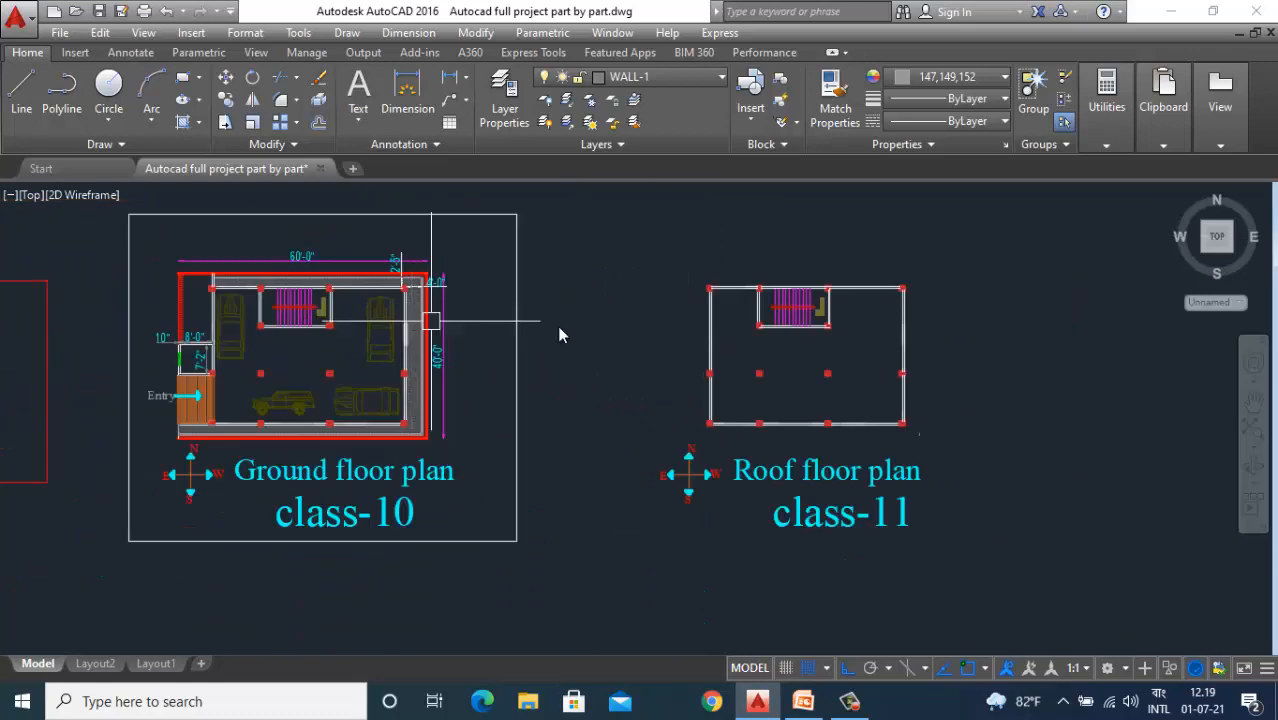
pyautogui.scroll(-2, 800, 343)
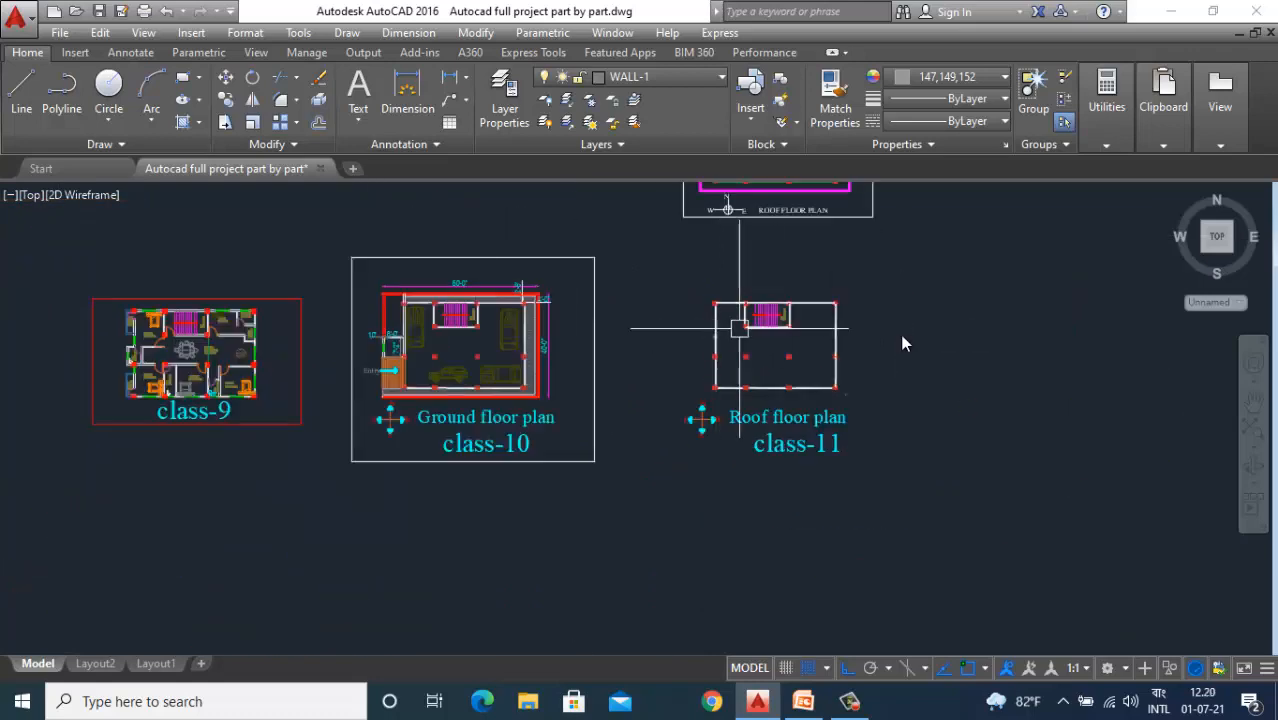
pyautogui.scroll(4, 830, 318)
pyautogui.scroll(2, 854, 298)
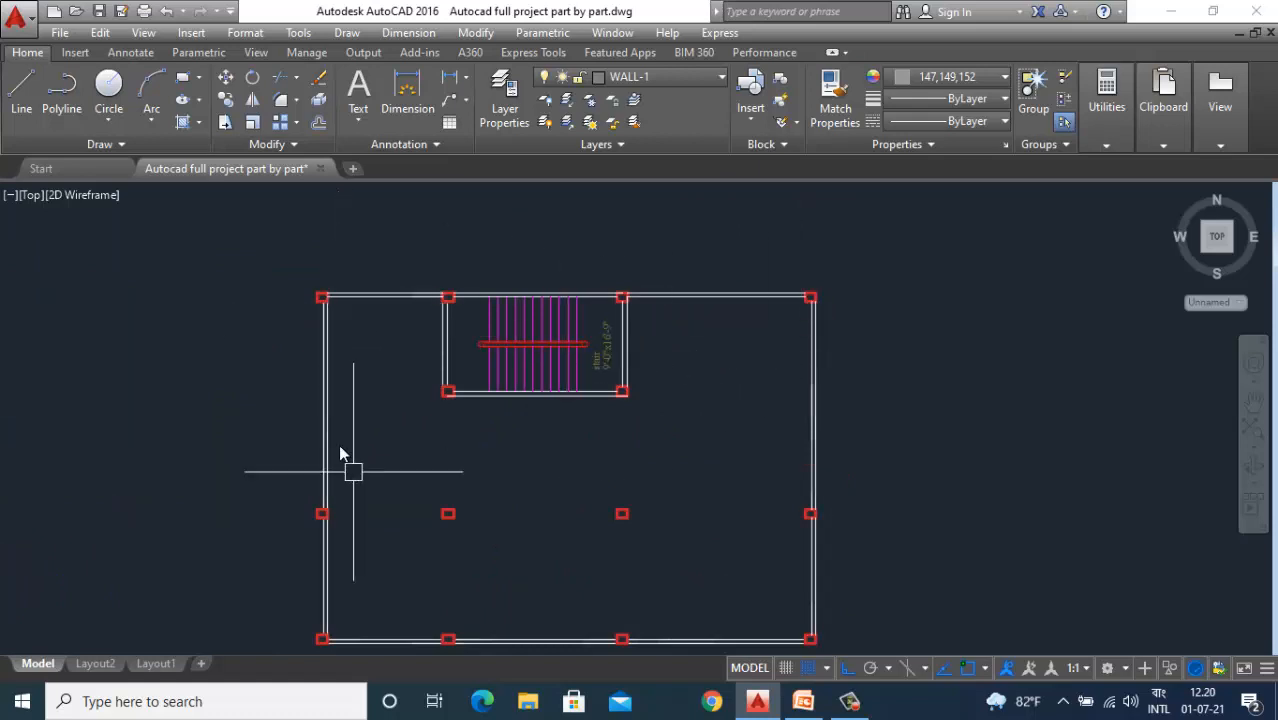
pyautogui.scroll(-1, 342, 425)
pyautogui.scroll(4, 632, 355)
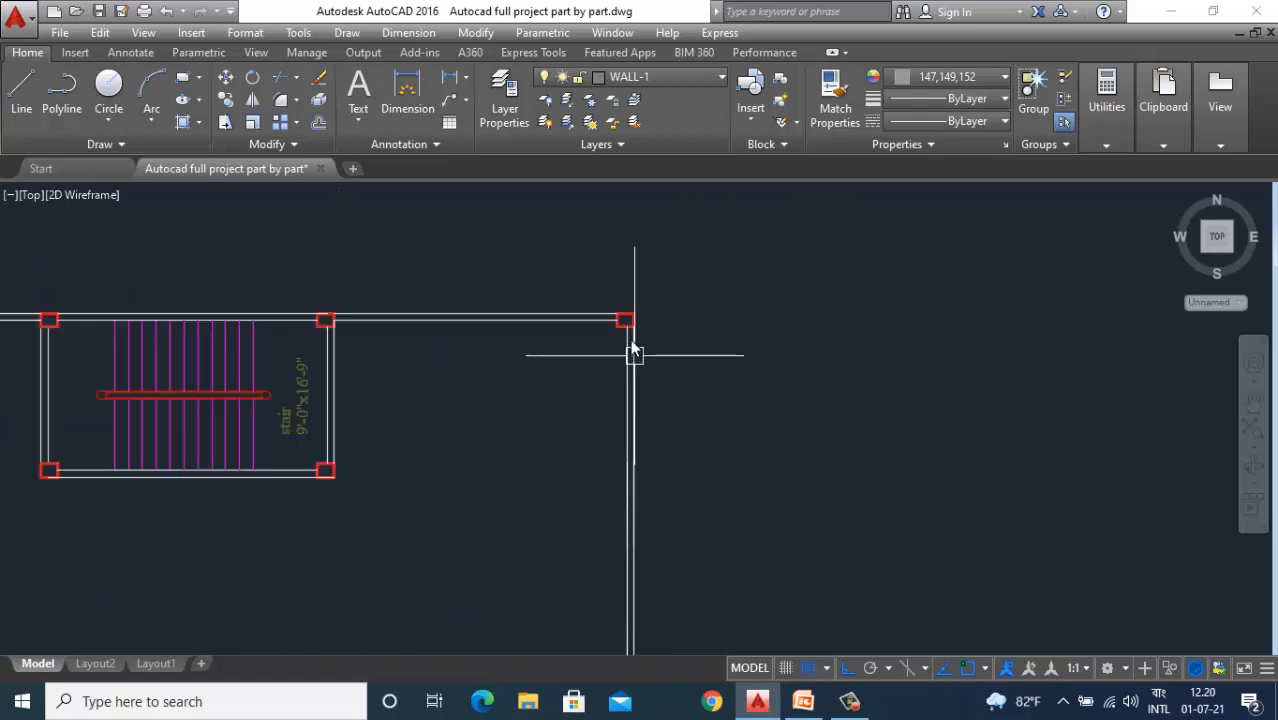
# Inspect the outer walls and corner columns on the east side of the class-11 roof floor plan.
pyautogui.scroll(-2, 605, 325)
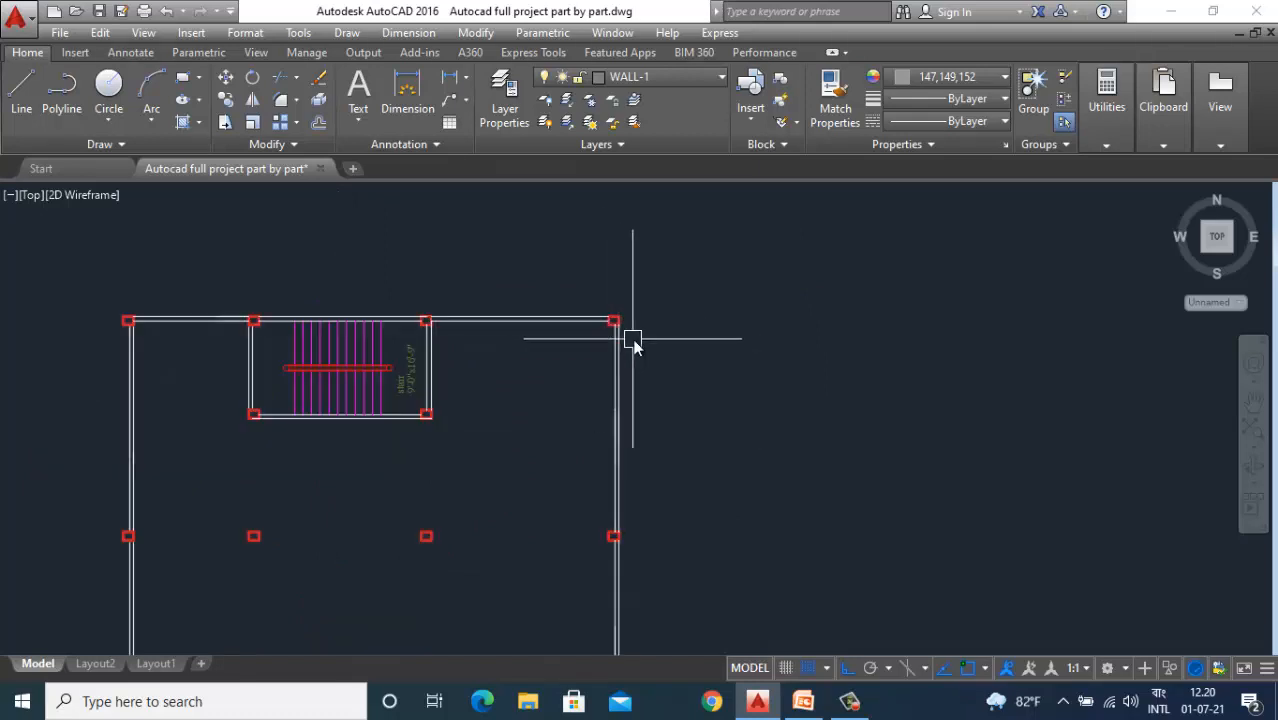
pyautogui.scroll(2, 614, 325)
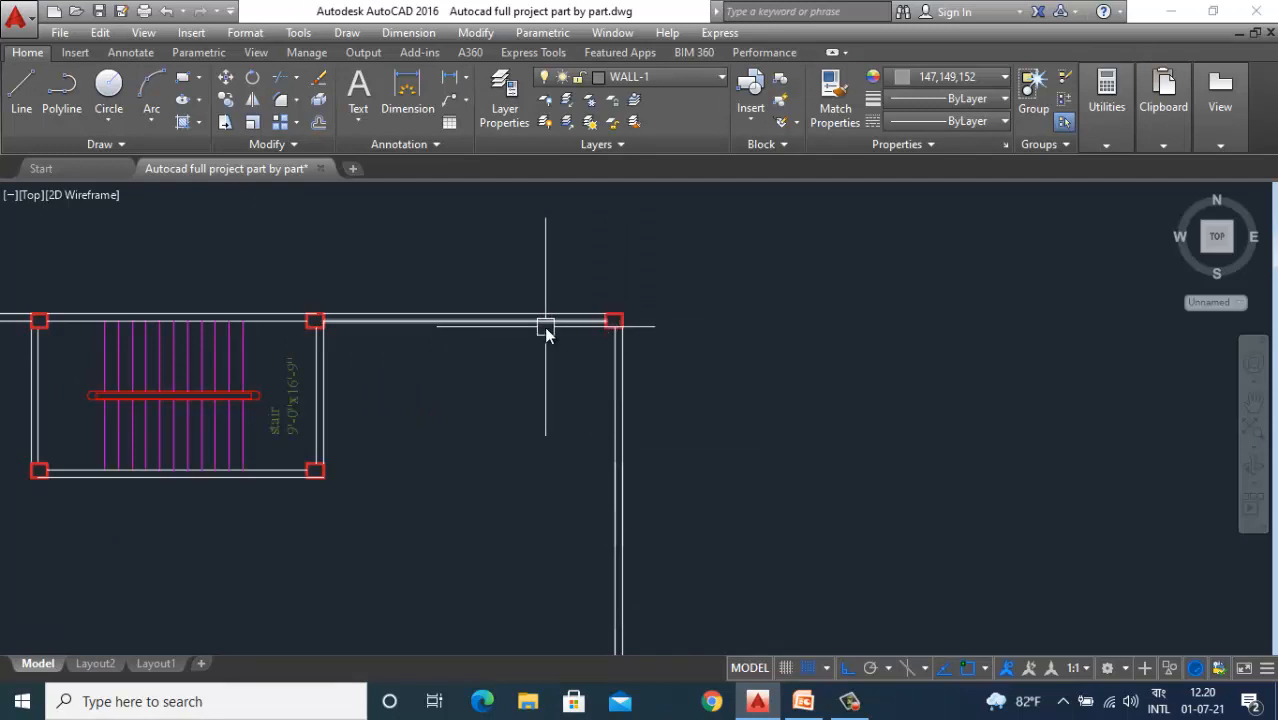
pyautogui.scroll(-2, 605, 338)
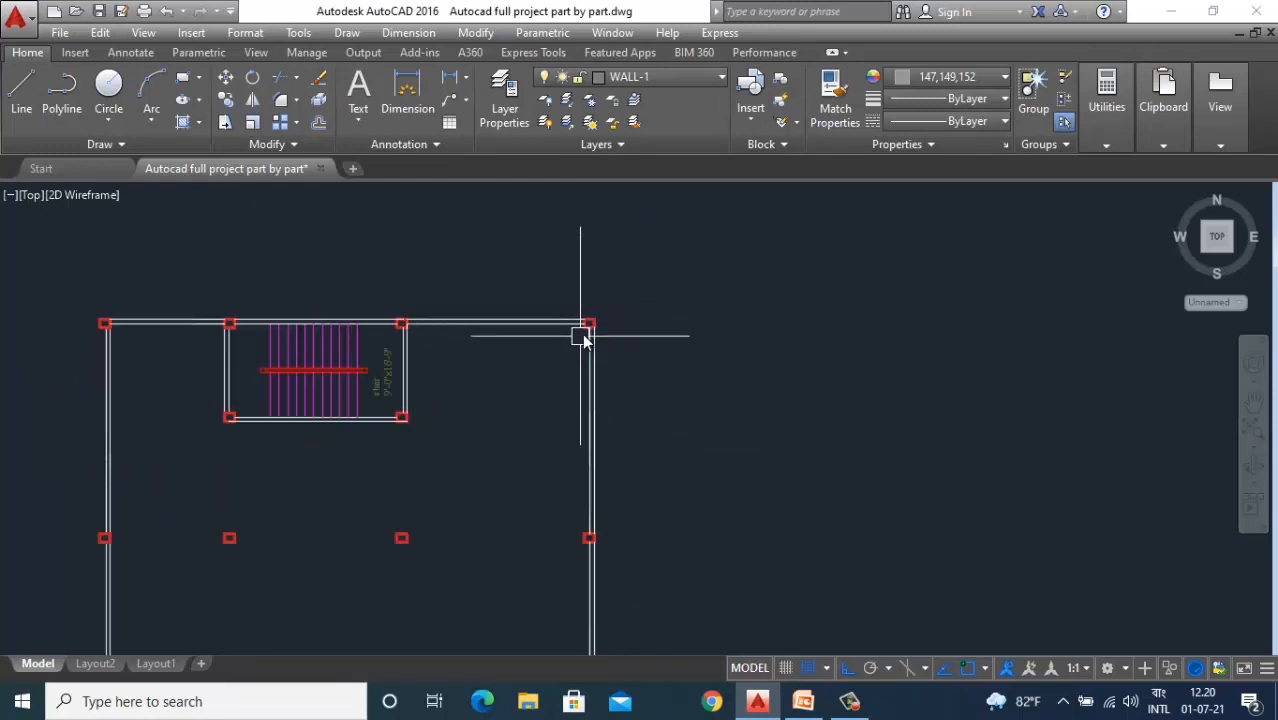
pyautogui.scroll(2, 585, 333)
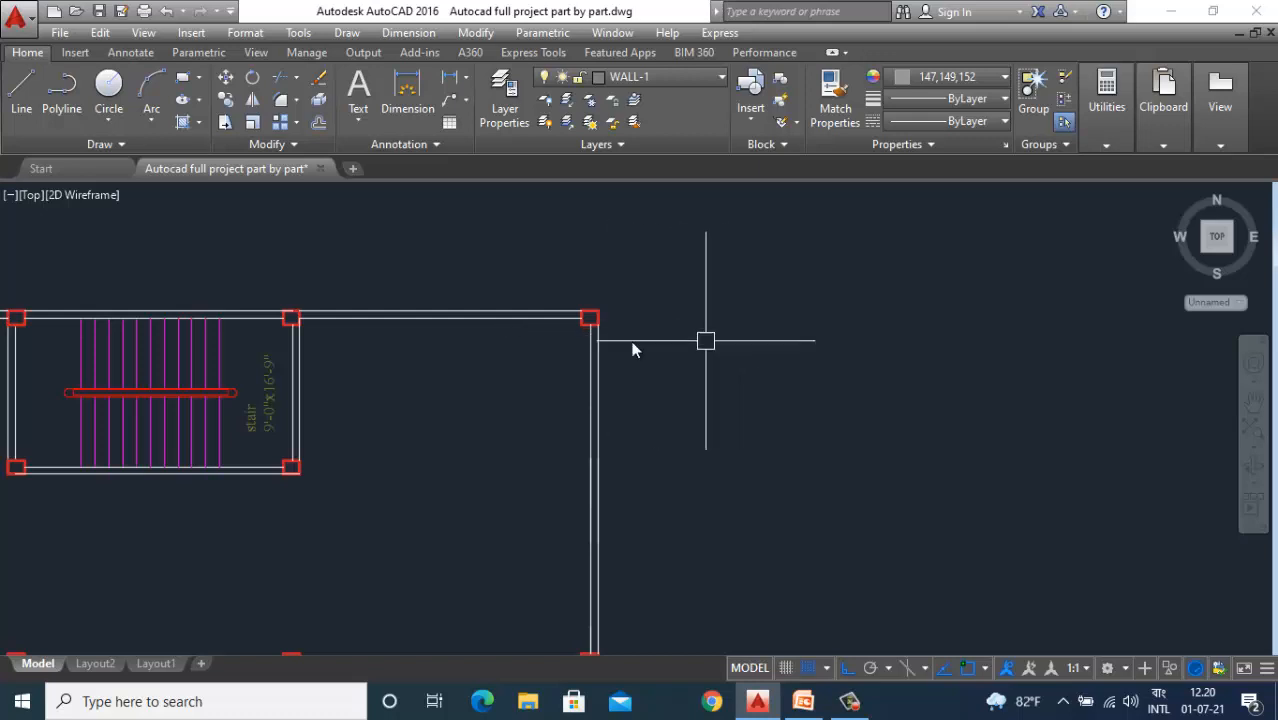
pyautogui.scroll(-2, 451, 333)
pyautogui.scroll(-3, 510, 318)
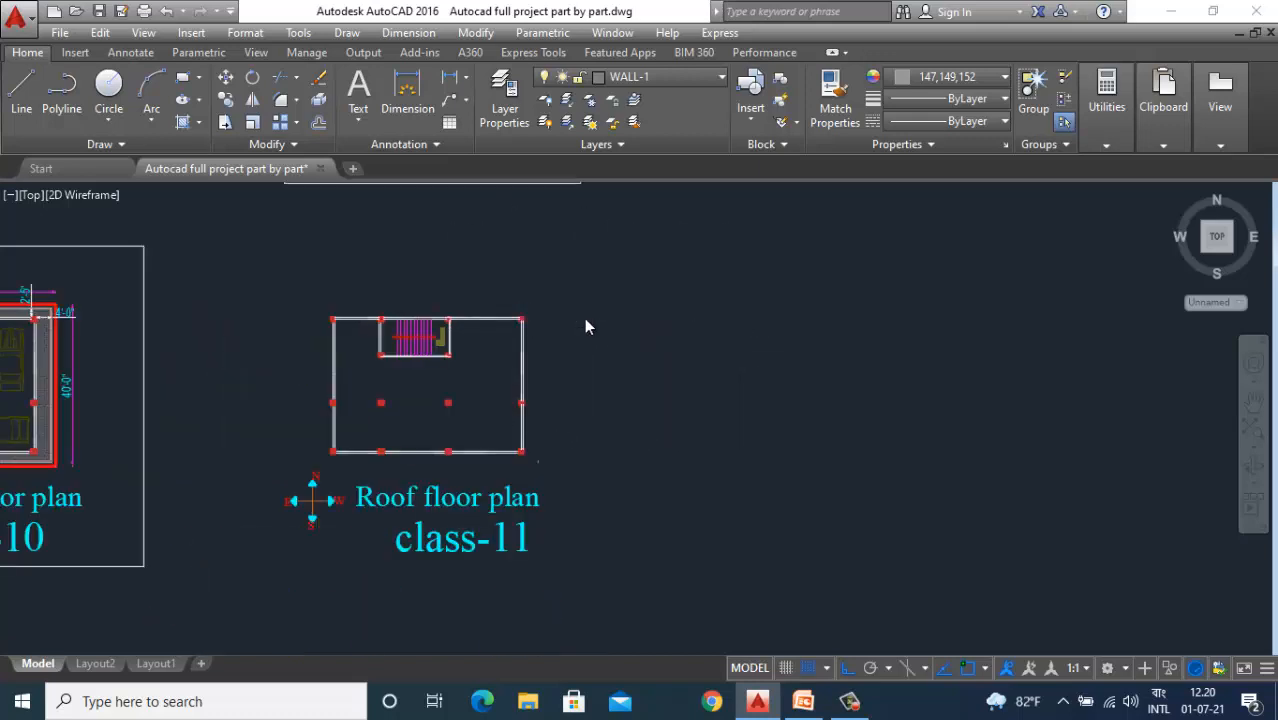
pyautogui.scroll(5, 502, 320)
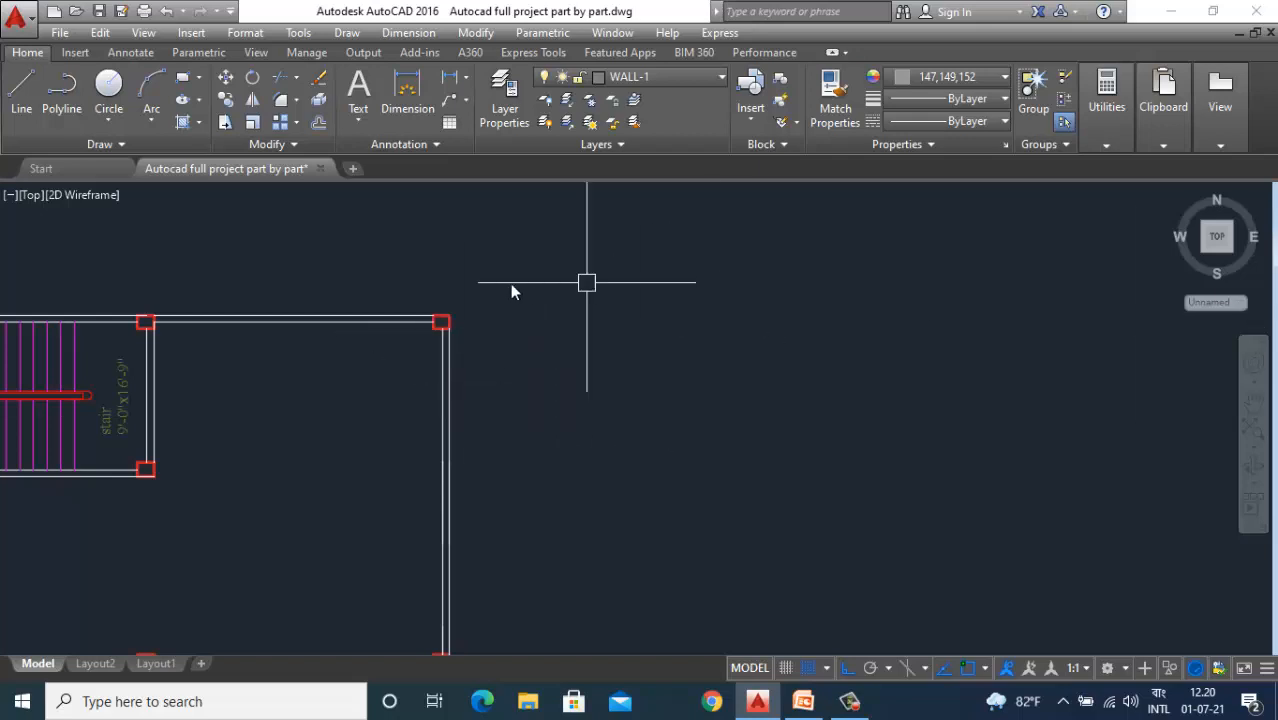
pyautogui.scroll(-3, 340, 325)
pyautogui.scroll(2, 365, 310)
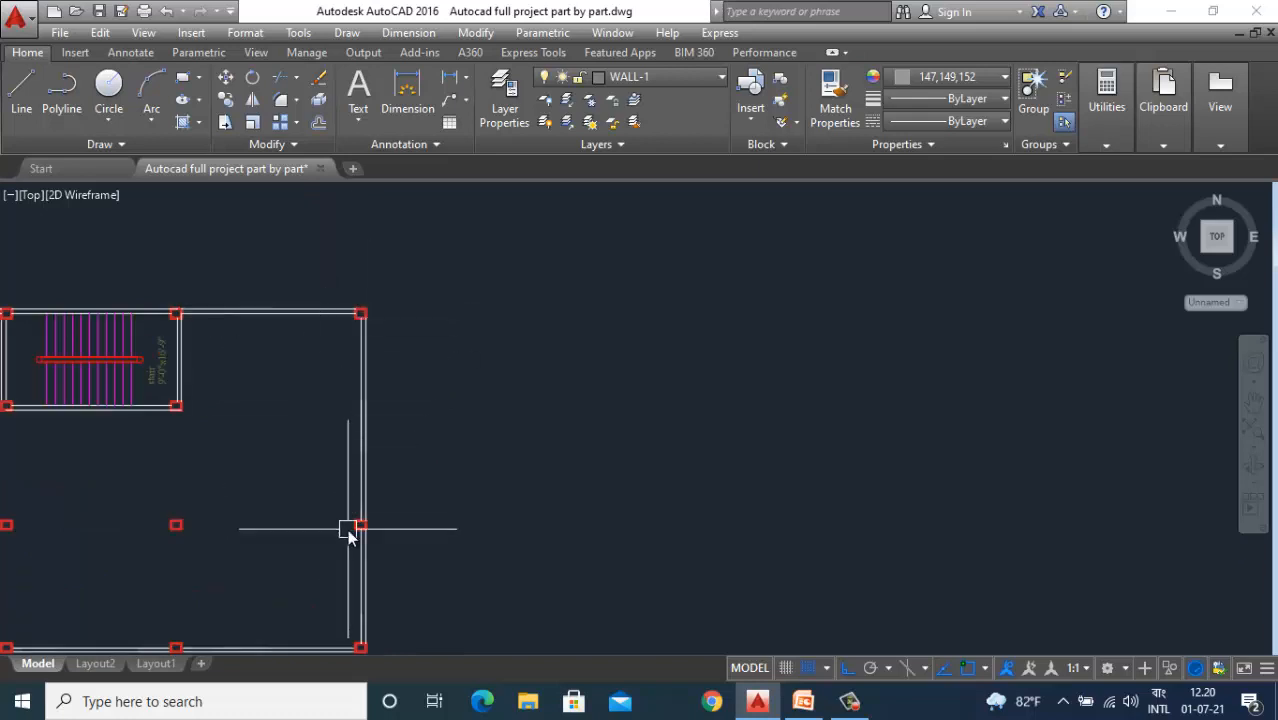
pyautogui.scroll(-2, 295, 395)
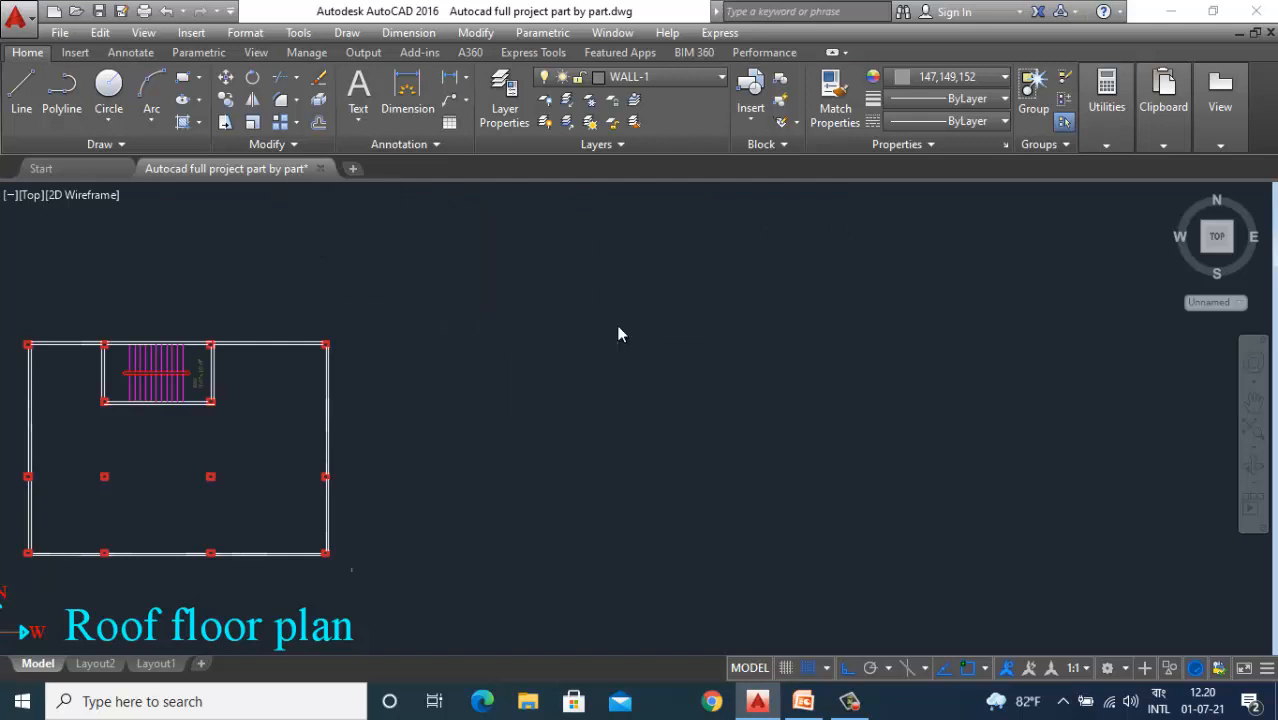
# Start a horizontal polyline in the empty area beside the roof floor plan and choose its Width option.
pyautogui.scroll(2, 619, 331)
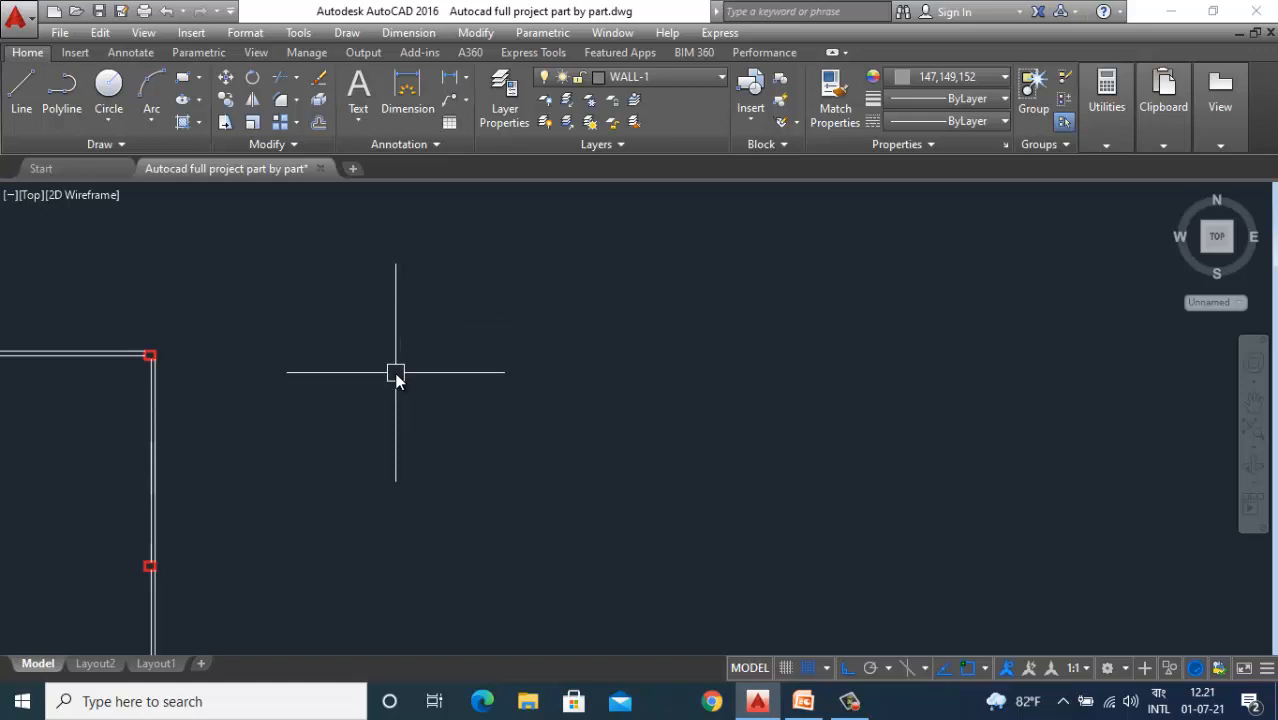
pyautogui.write('PL')
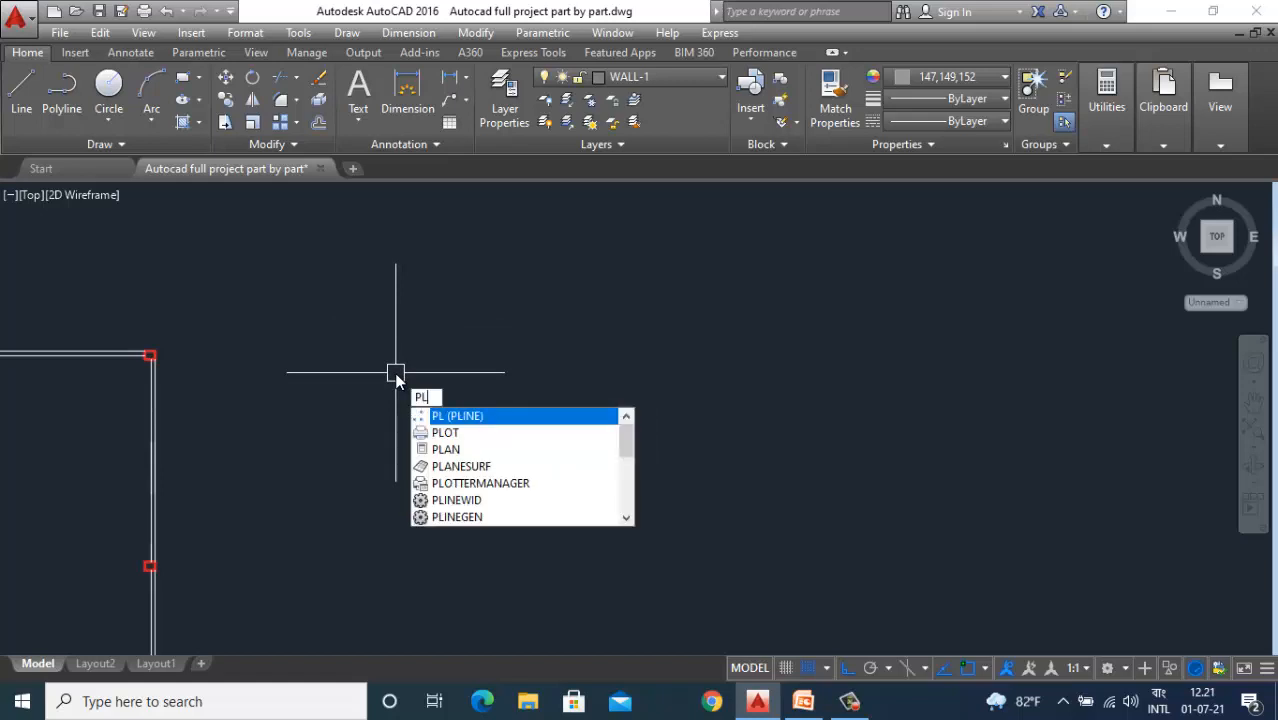
pyautogui.press('Return')
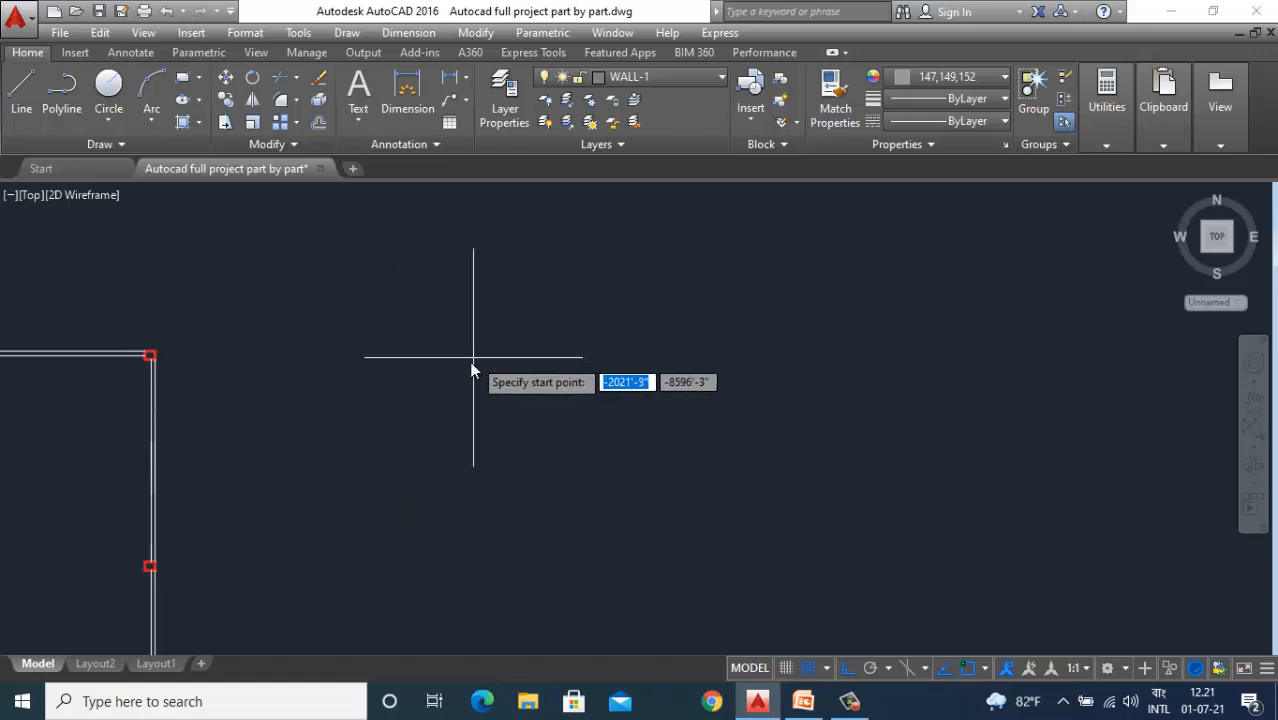
pyautogui.scroll(-2, 428, 345)
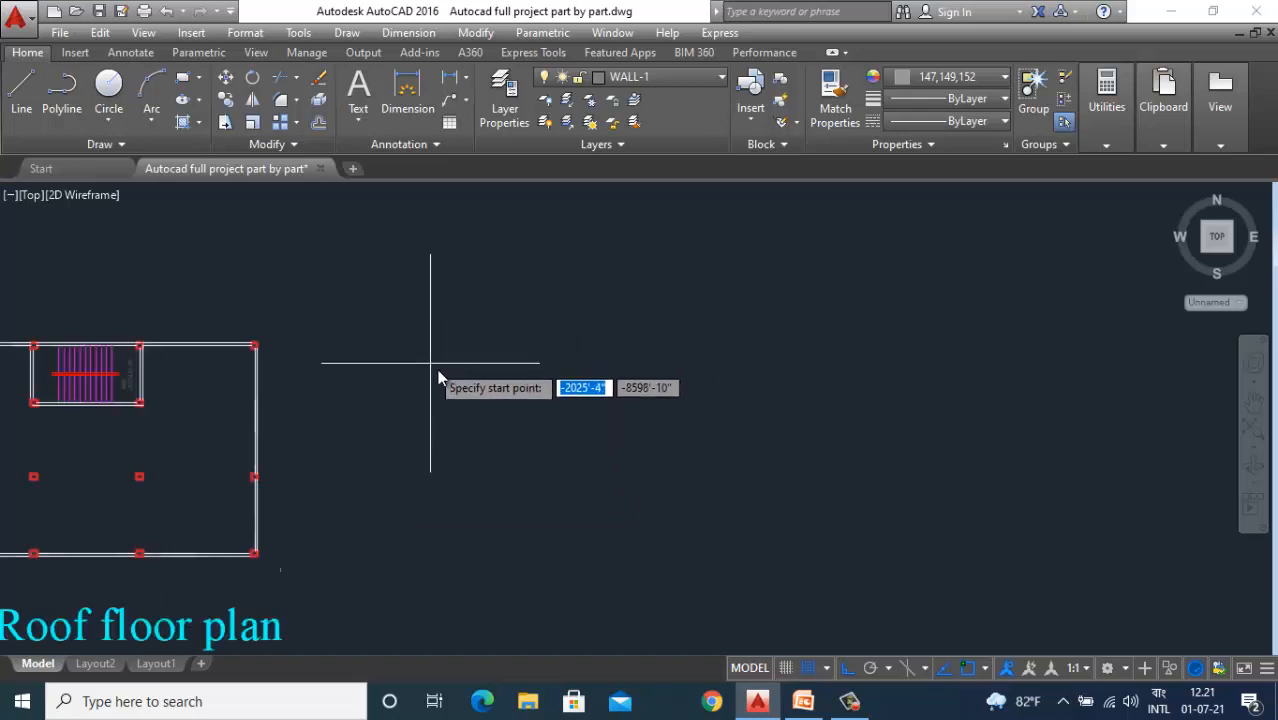
pyautogui.scroll(2, 441, 376)
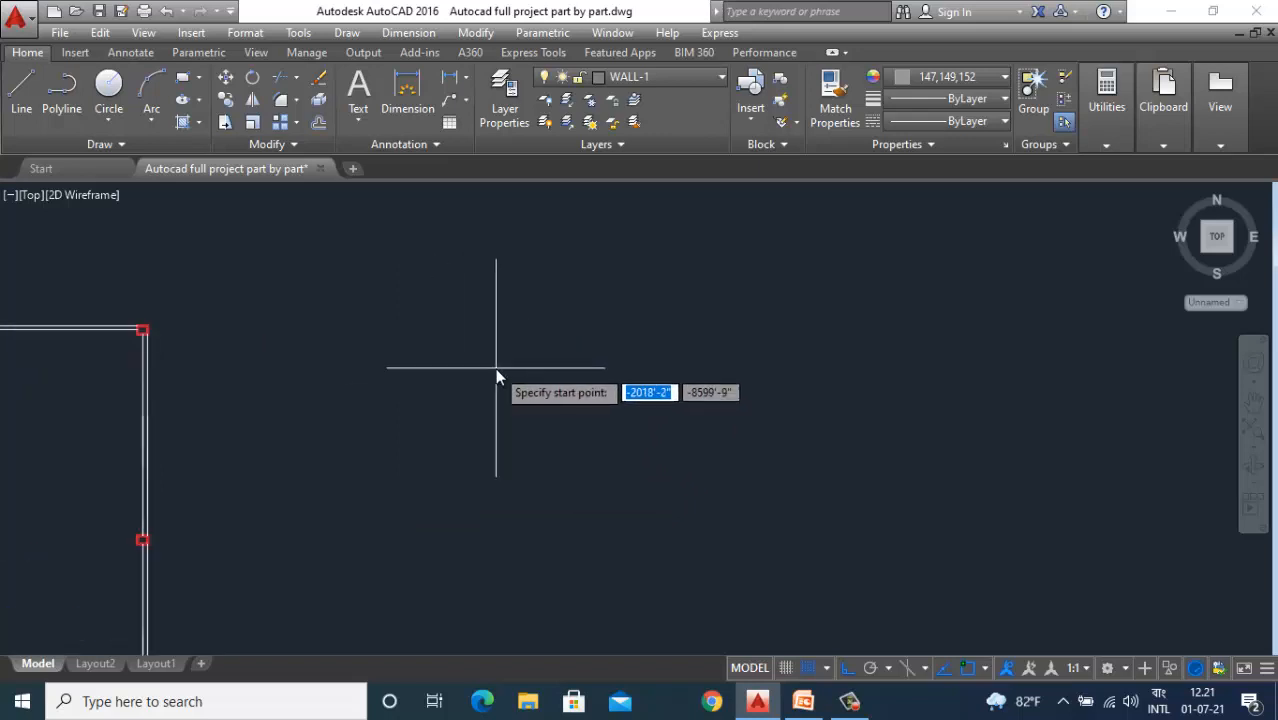
pyautogui.click(446, 406)
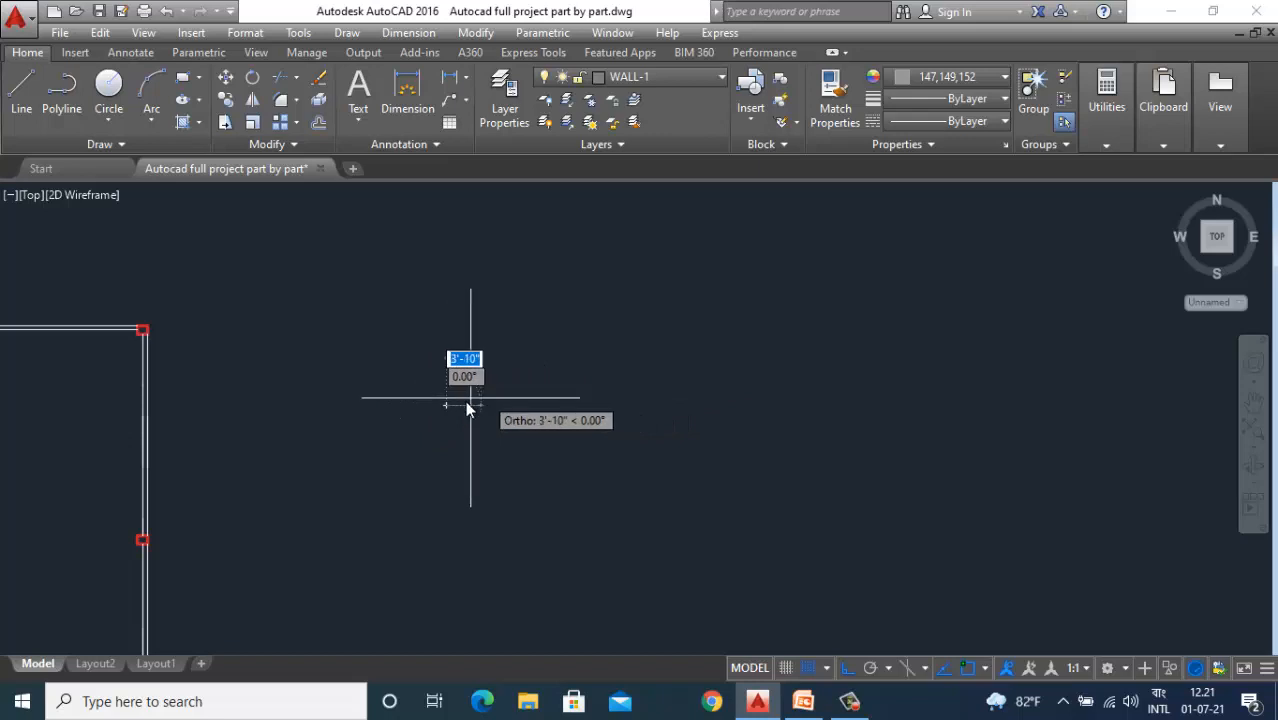
pyautogui.scroll(4, 462, 402)
pyautogui.scroll(2, 440, 408)
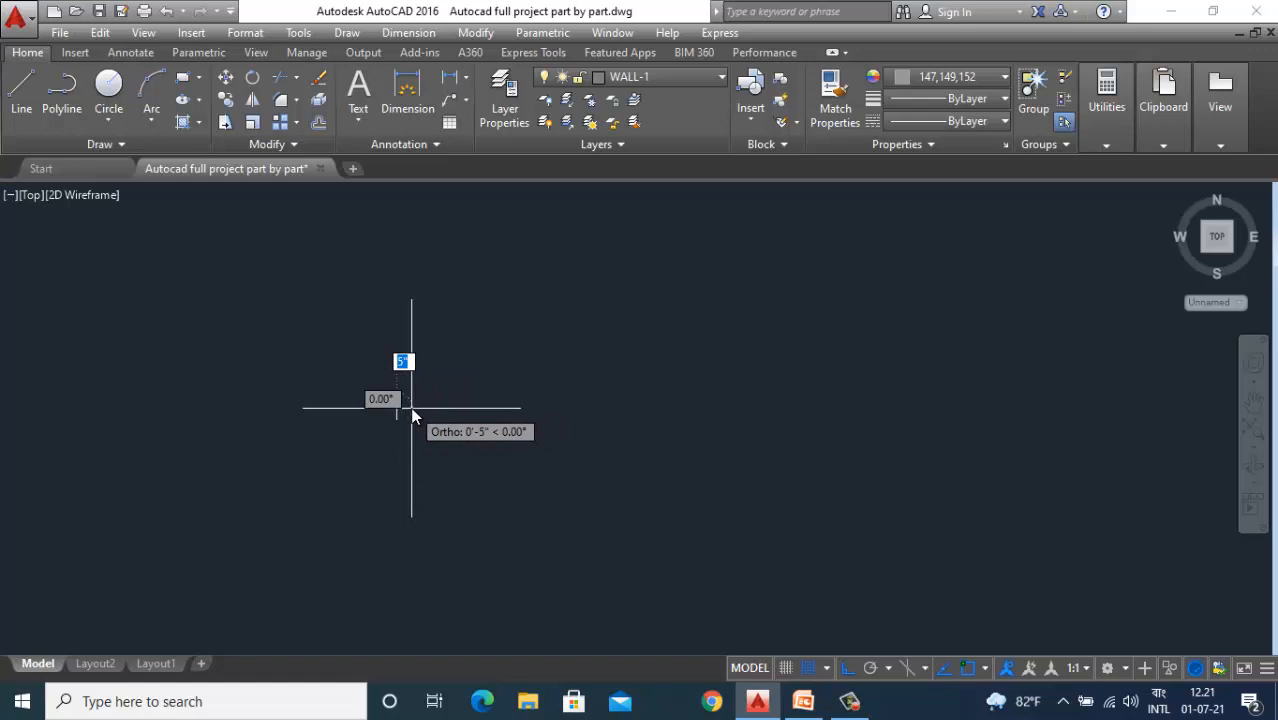
pyautogui.rightClick(413, 416)
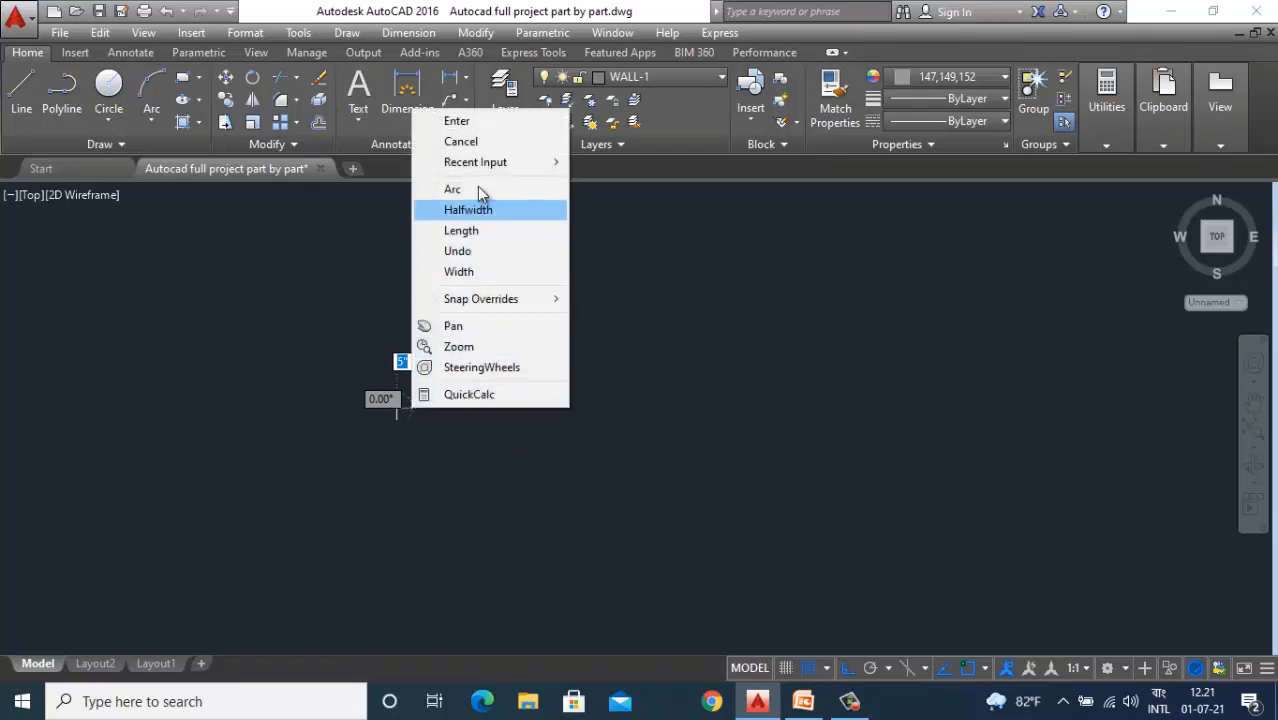
pyautogui.click(485, 279)
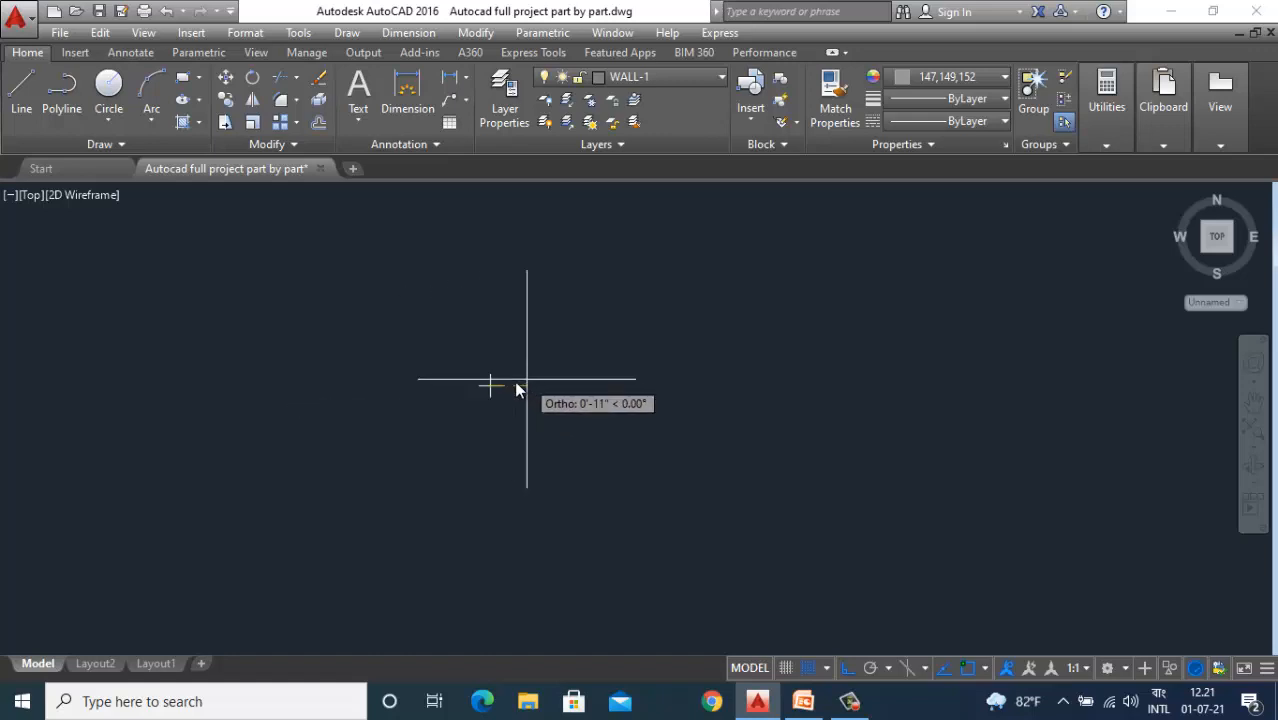
# Draw the polyline's first segment as a horizontal arrowhead about 7" long, widening from 0 to 2".
pyautogui.scroll(4, 499, 380)
pyautogui.scroll(-10, 499, 380)
pyautogui.scroll(6, 498, 382)
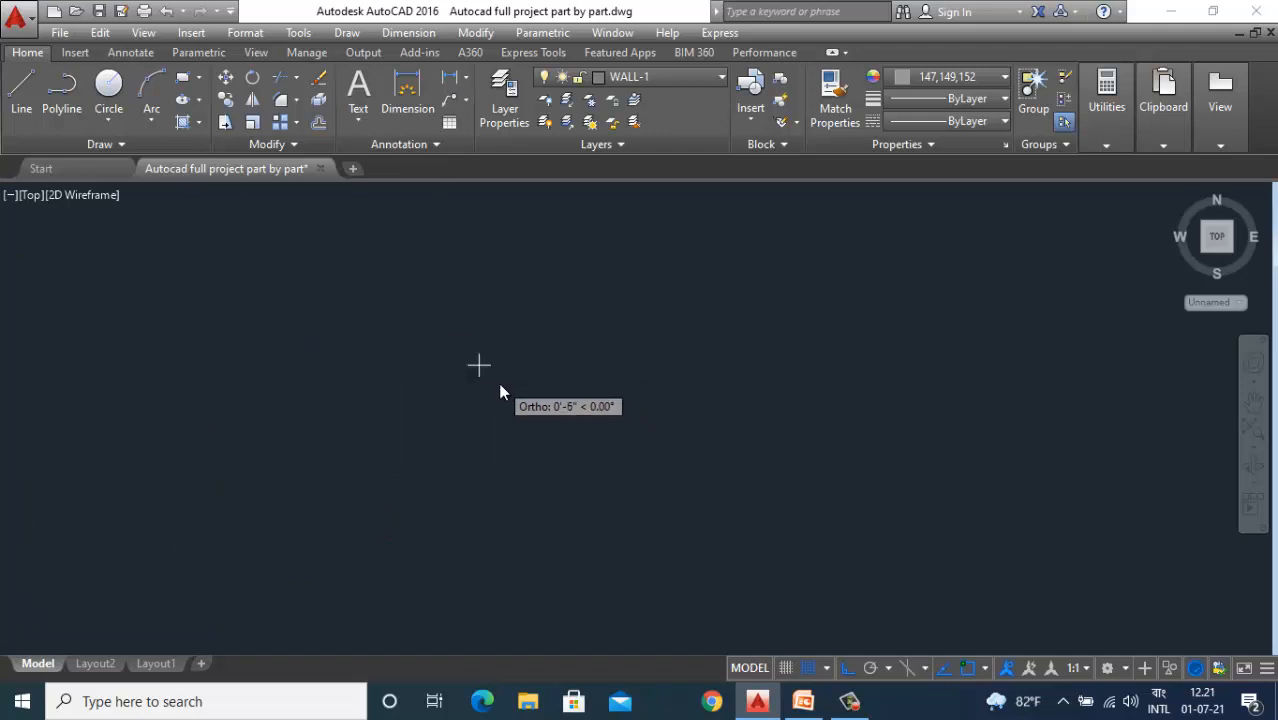
pyautogui.scroll(10, 500, 384)
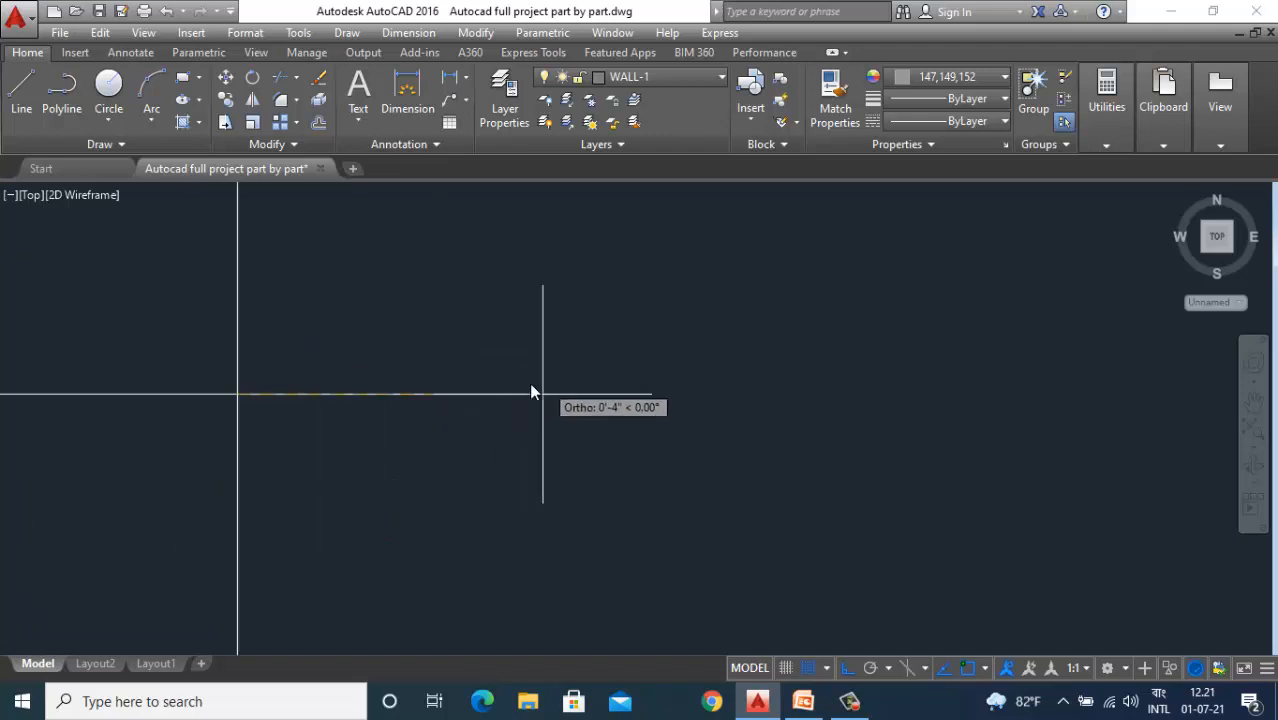
pyautogui.click(432, 383)
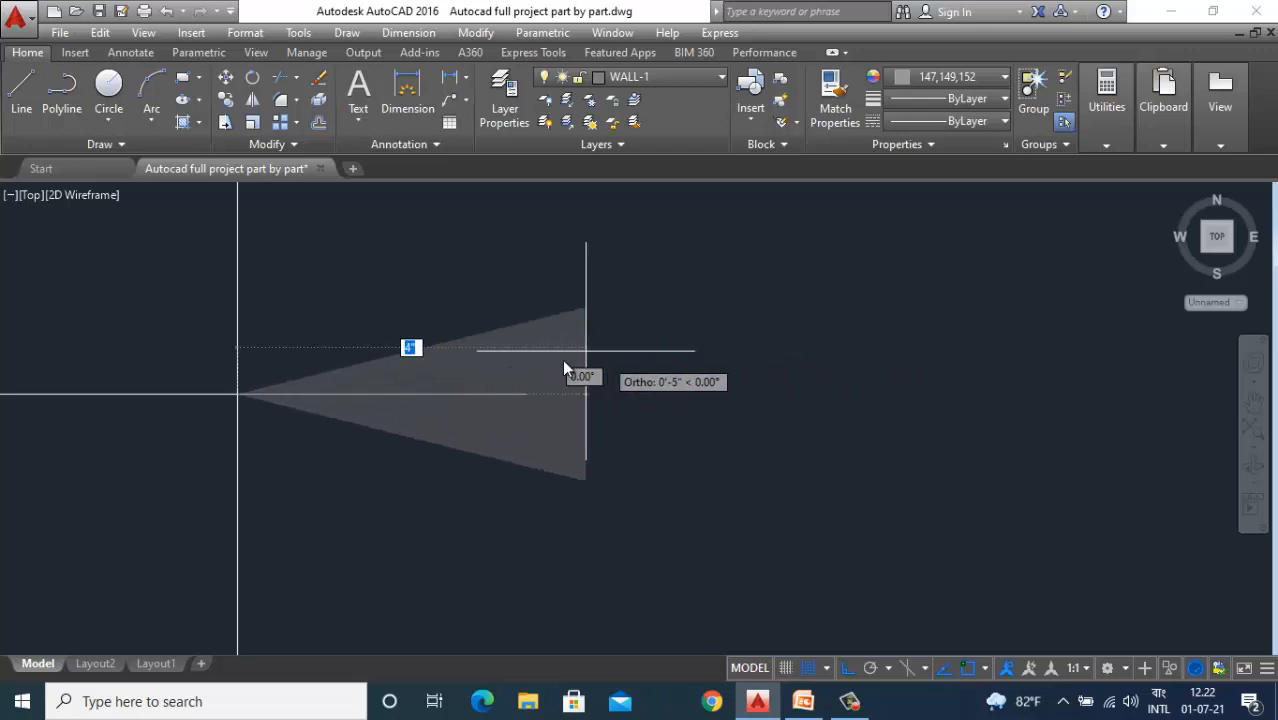
pyautogui.scroll(-1, 563, 368)
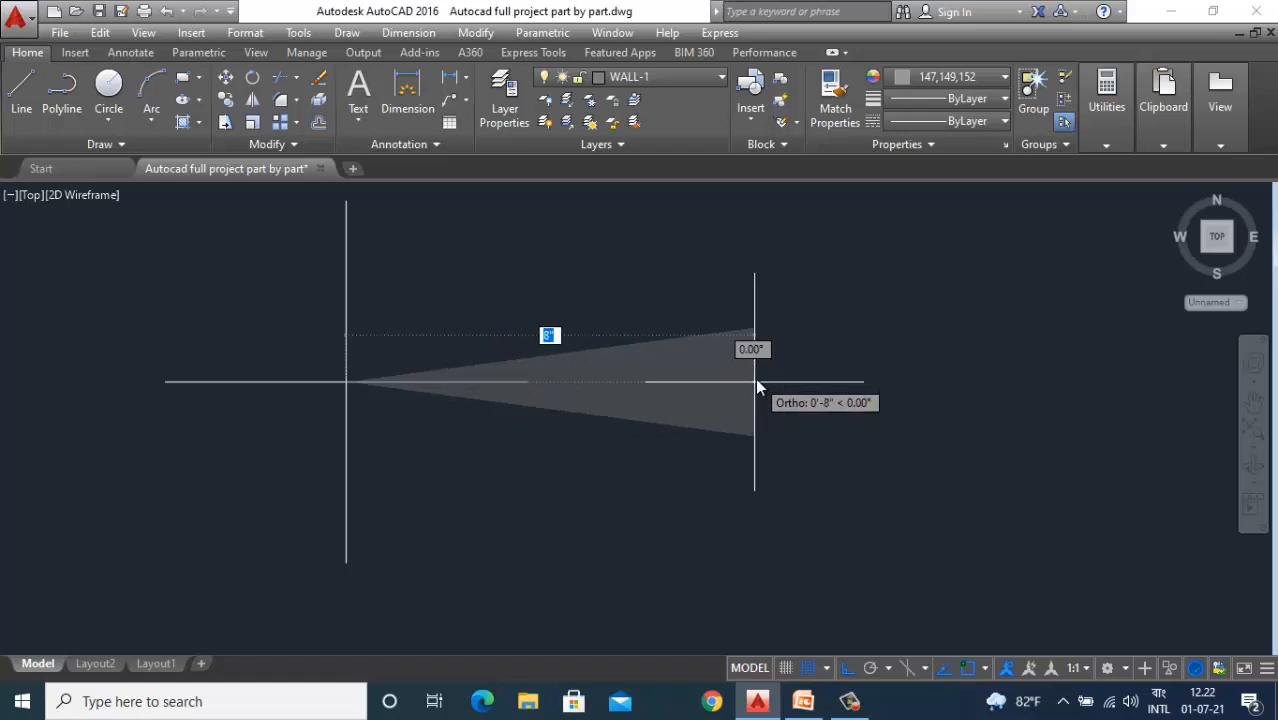
pyautogui.click(707, 381)
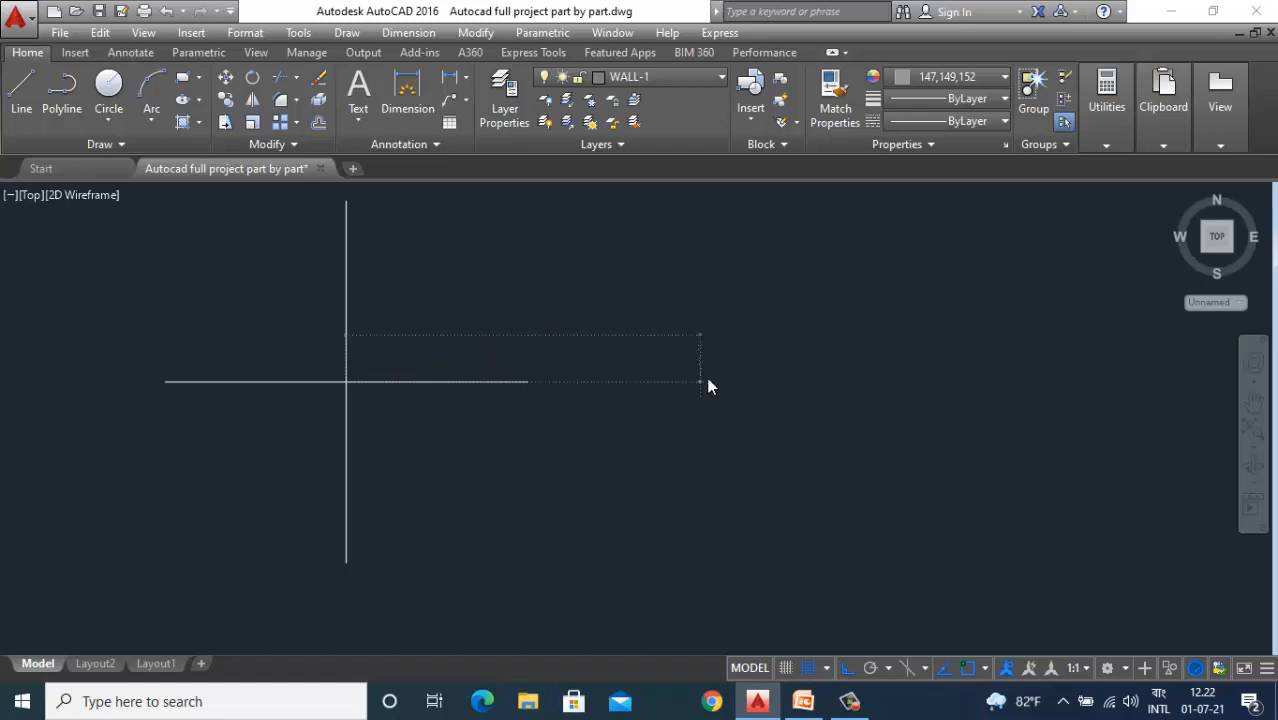
# Set the polyline's starting and ending width to 0 for the segment after the arrowhead.
pyautogui.scroll(-4, 419, 421)
pyautogui.scroll(4, 571, 399)
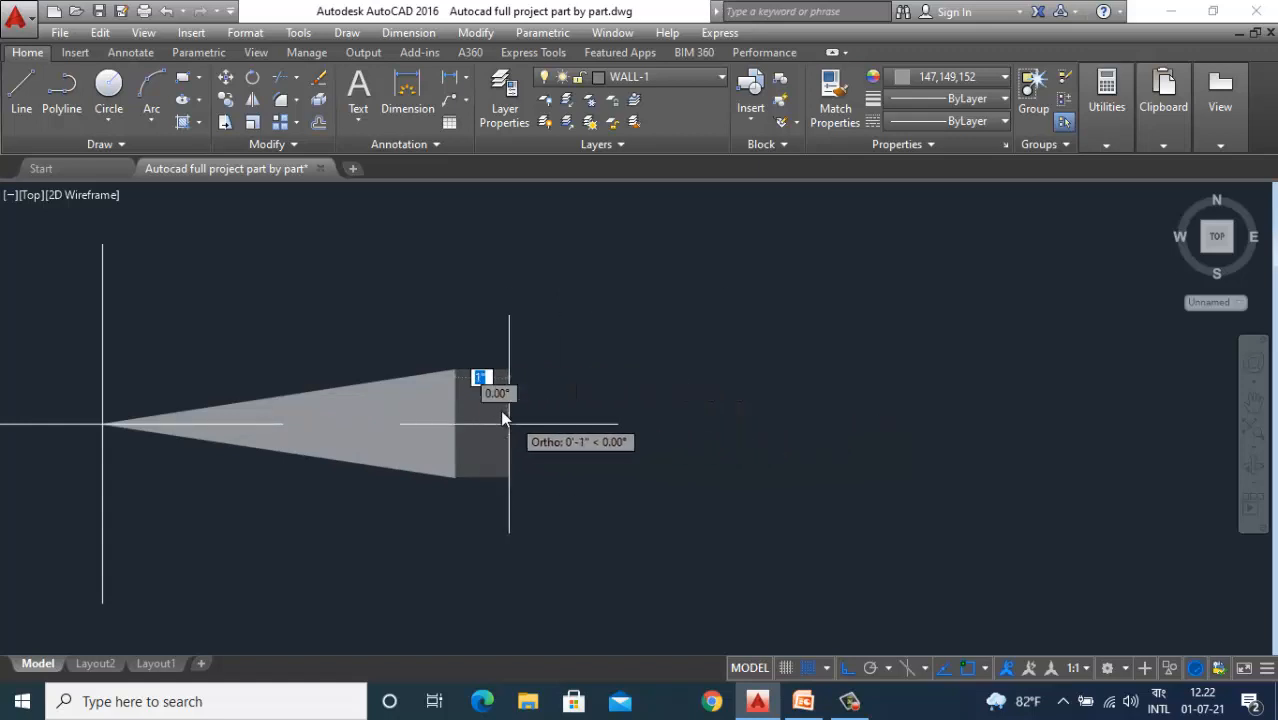
pyautogui.scroll(2, 472, 422)
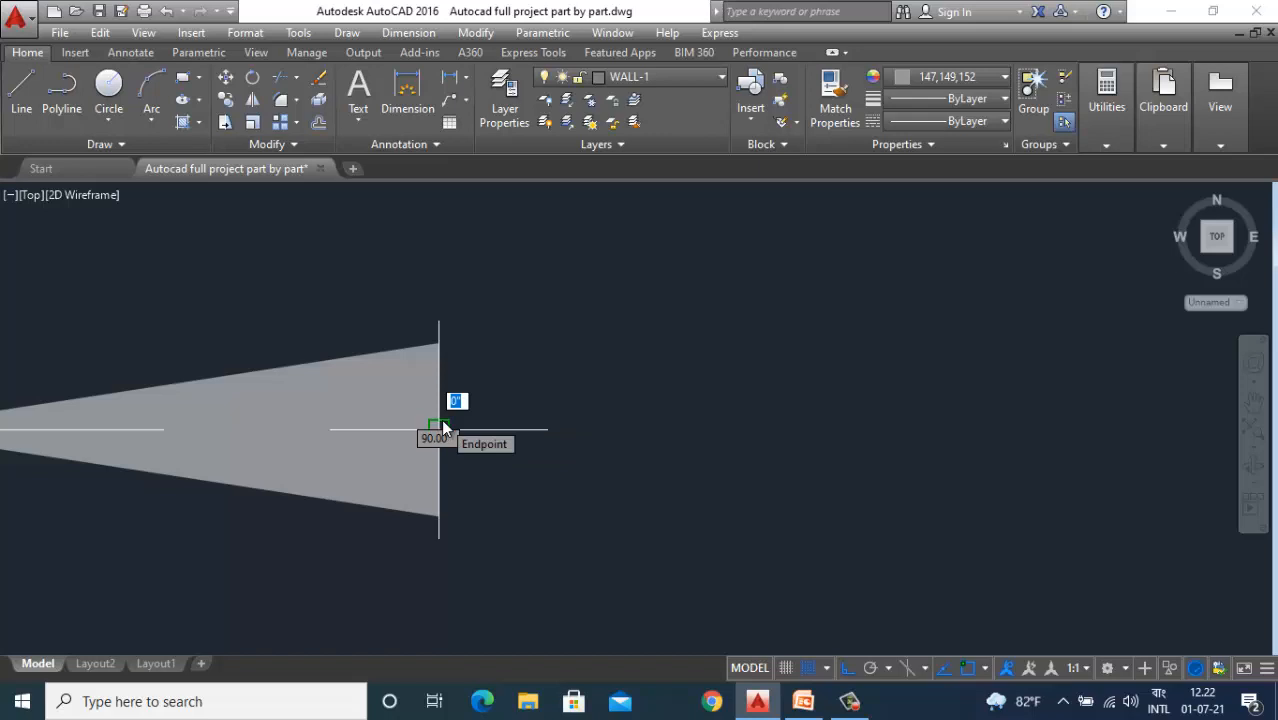
pyautogui.rightClick(442, 424)
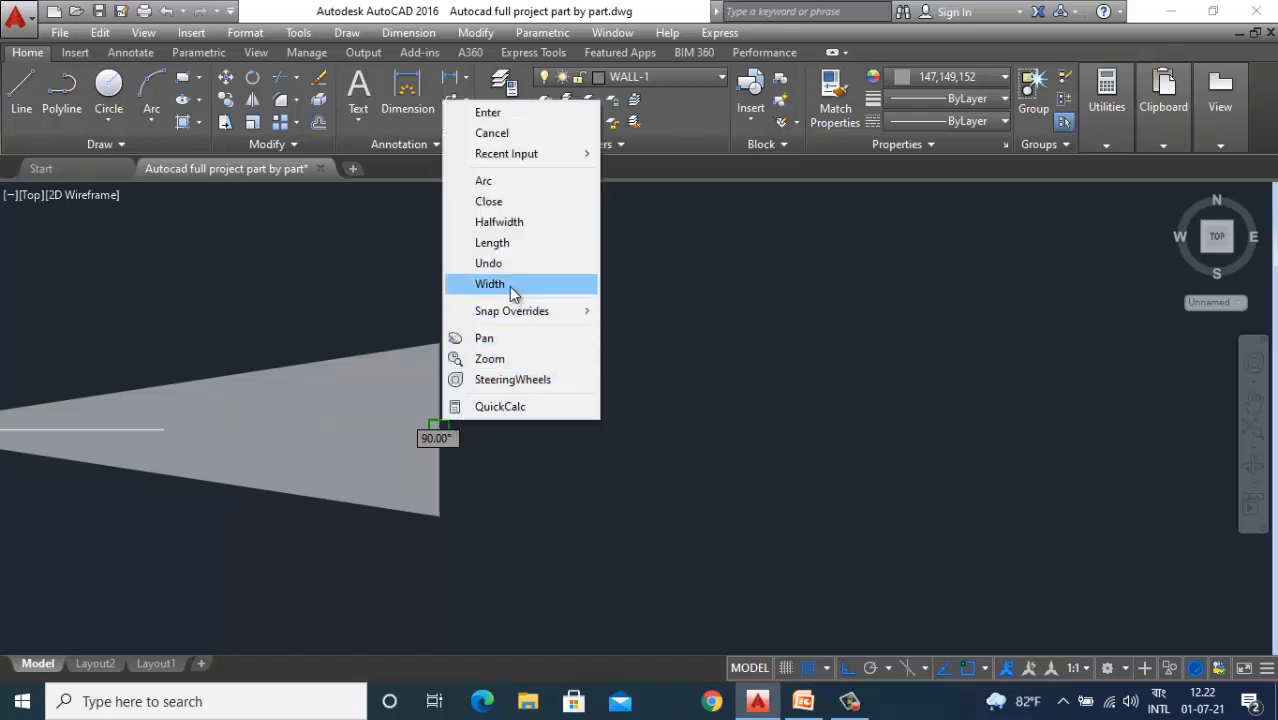
pyautogui.click(509, 286)
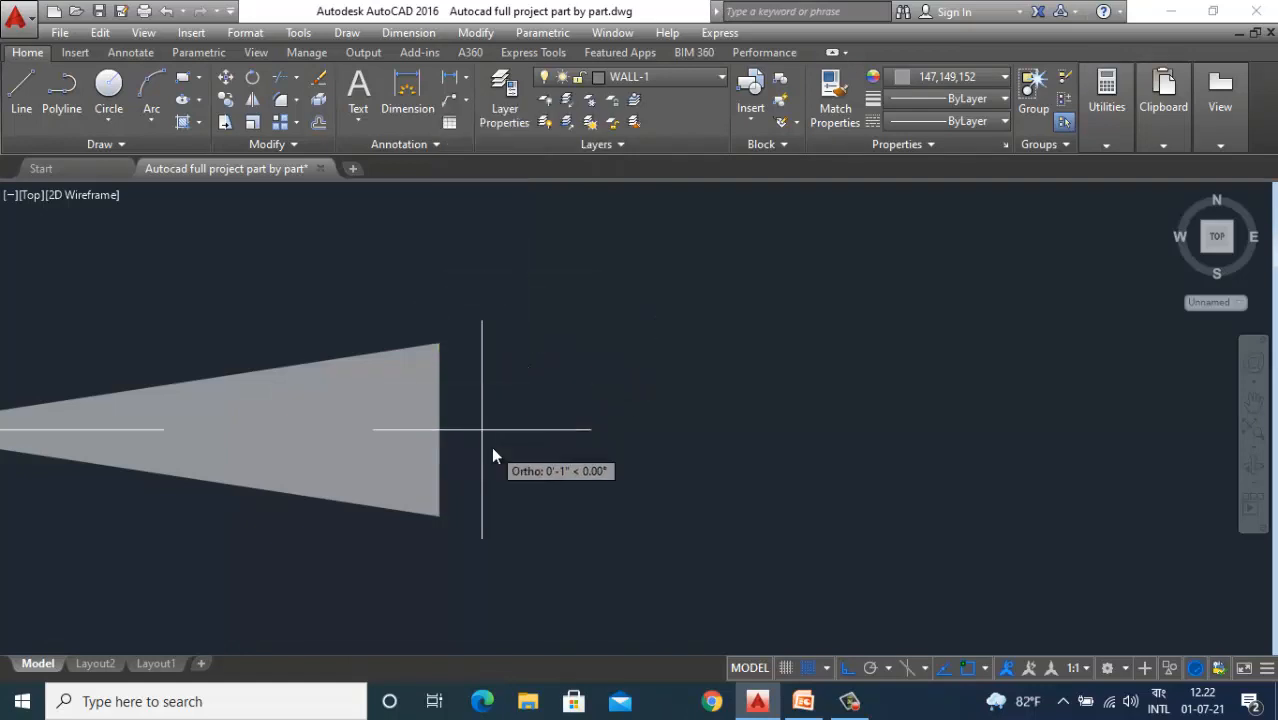
pyautogui.write('0')
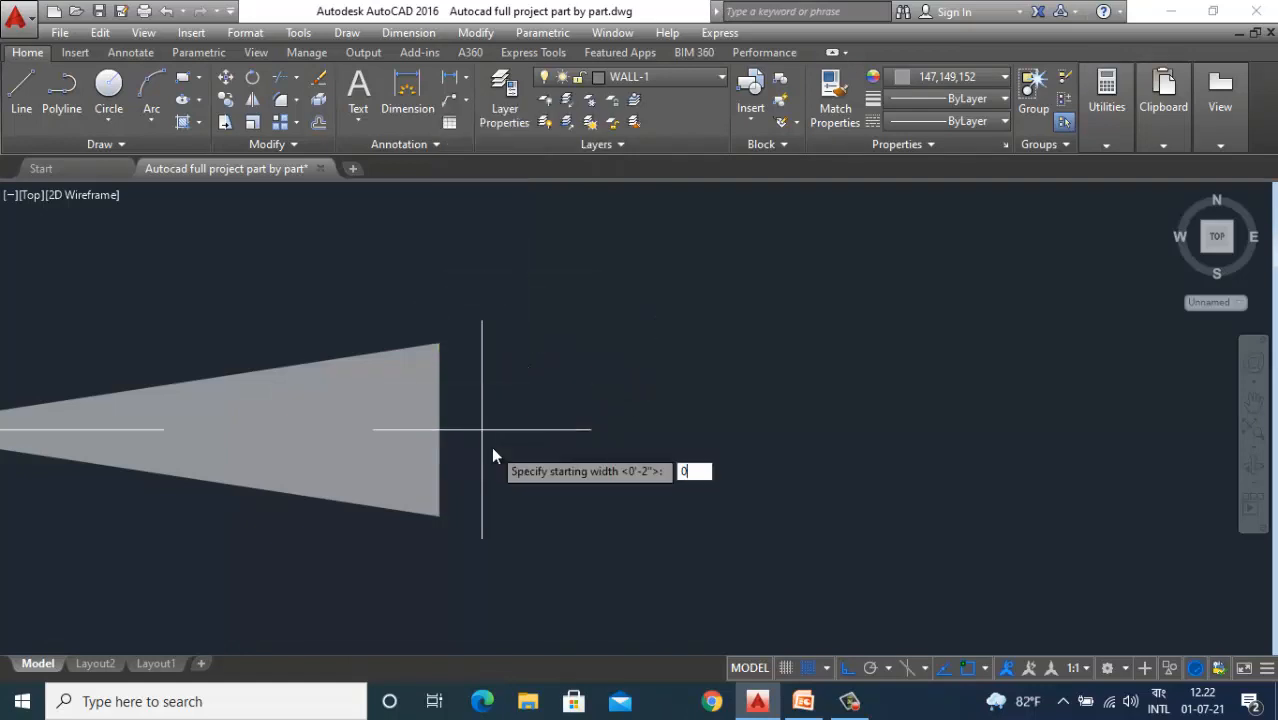
pyautogui.press('Return')
pyautogui.press('Return')
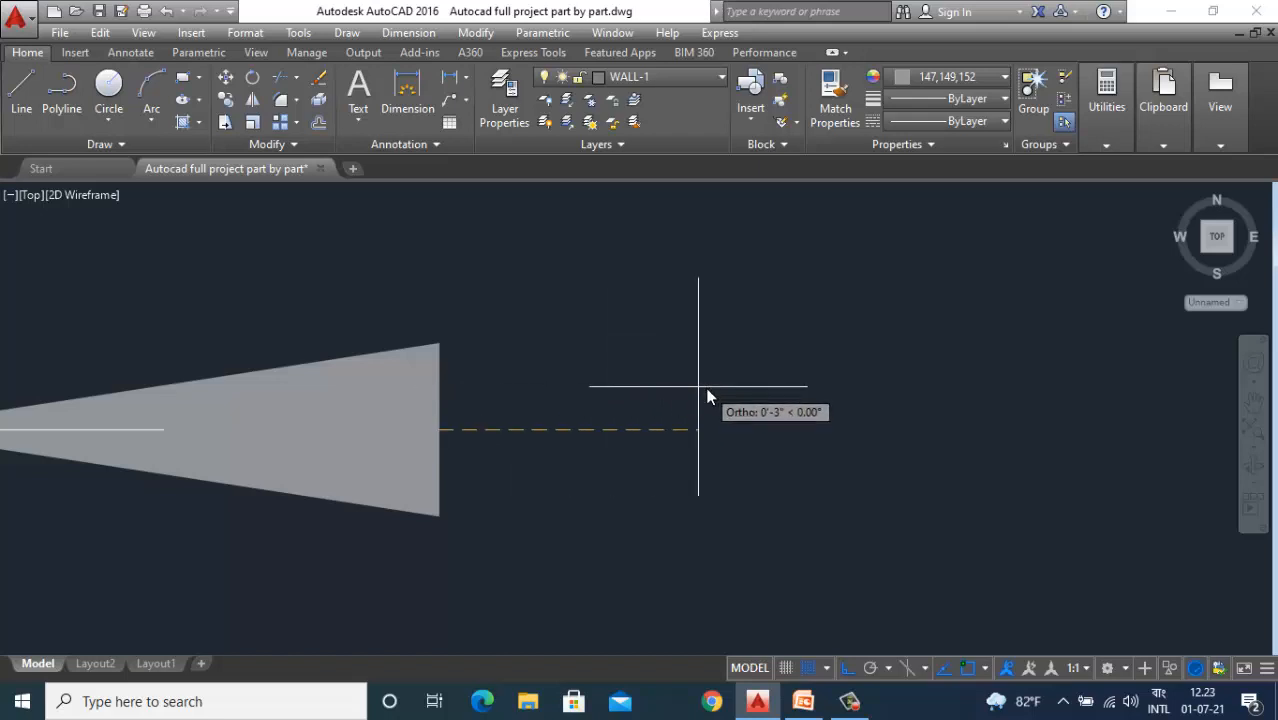
pyautogui.click(452, 438)
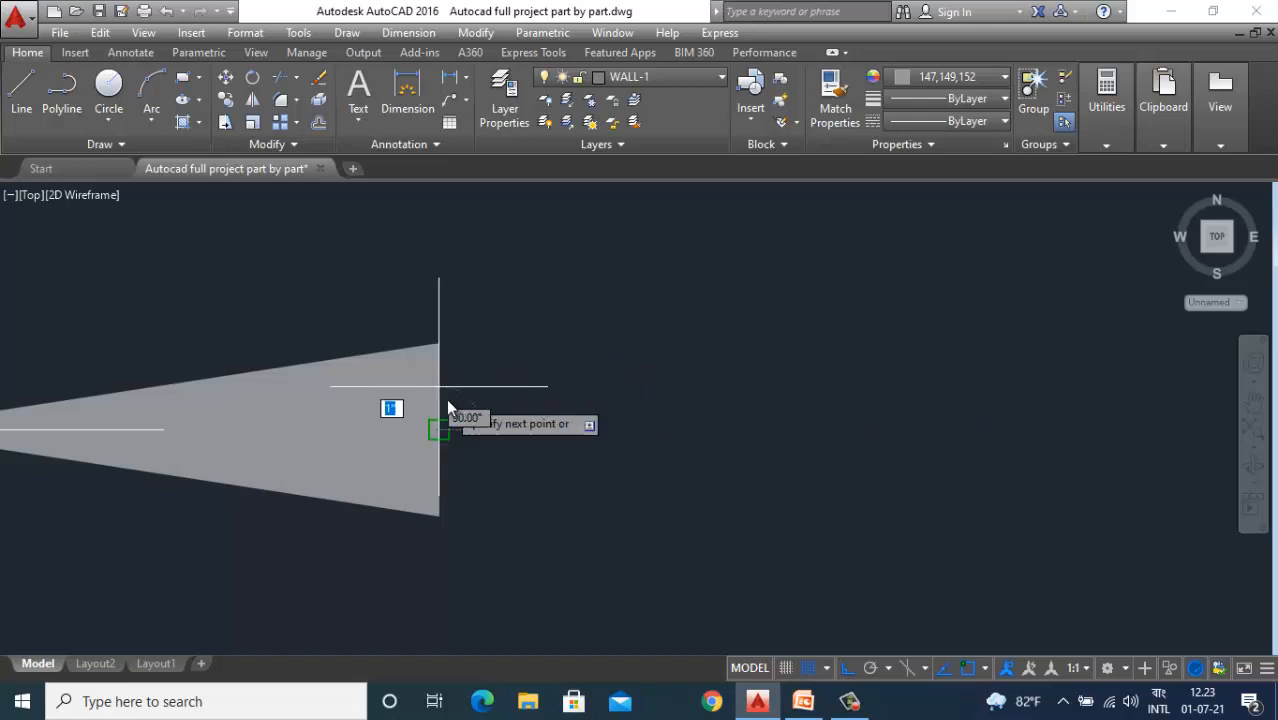
# Draw the arrow's thin horizontal tail 5' long from the arrowhead's wide end and finish the polyline.
pyautogui.scroll(-2, 446, 398)
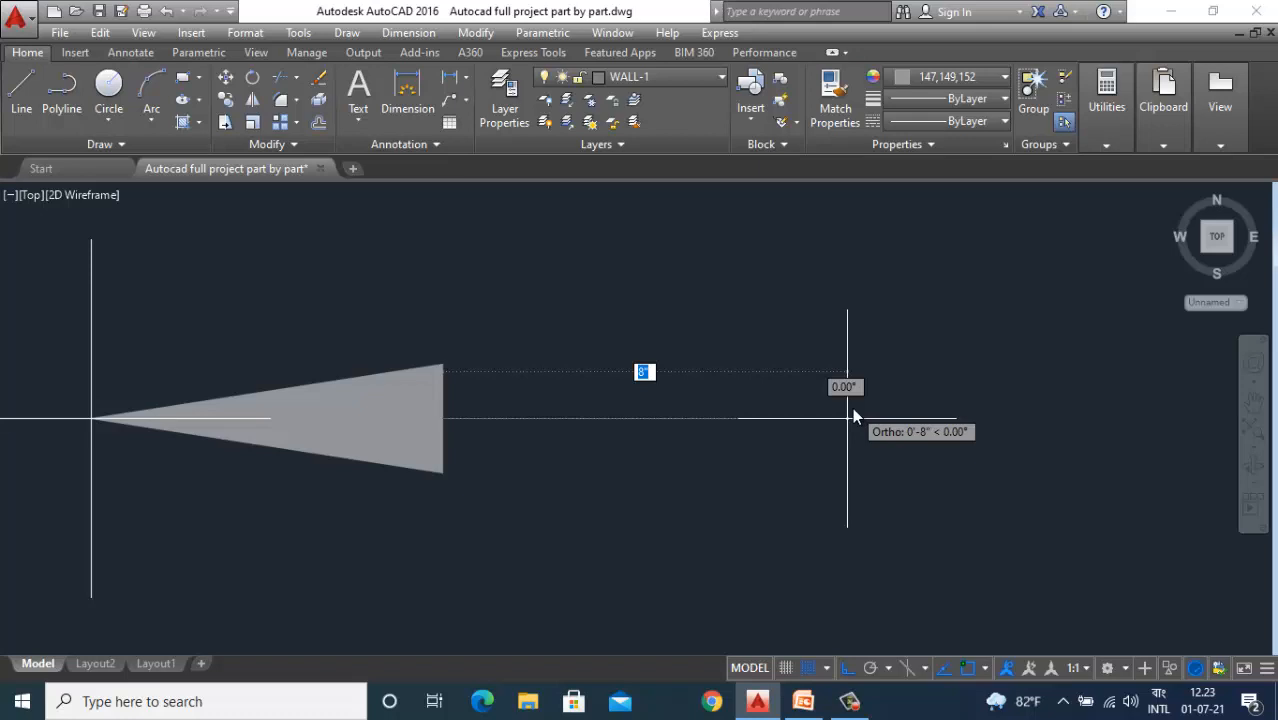
pyautogui.write('5')
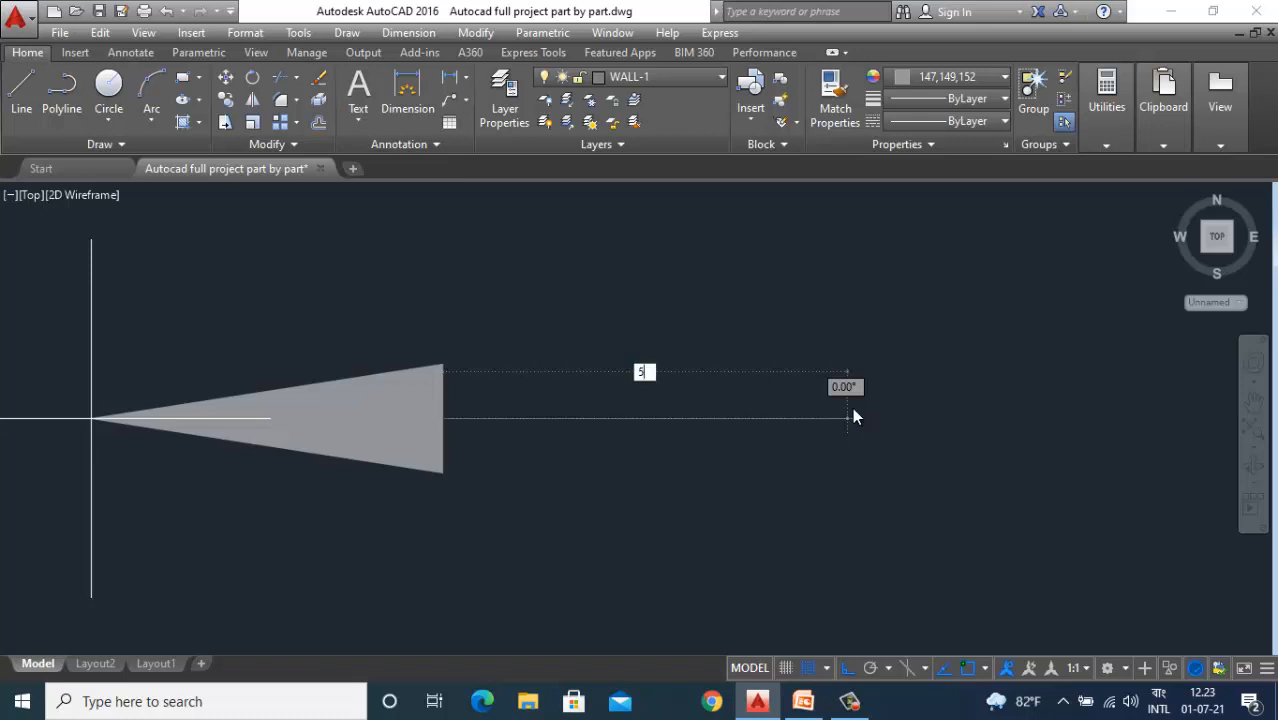
pyautogui.press('Return')
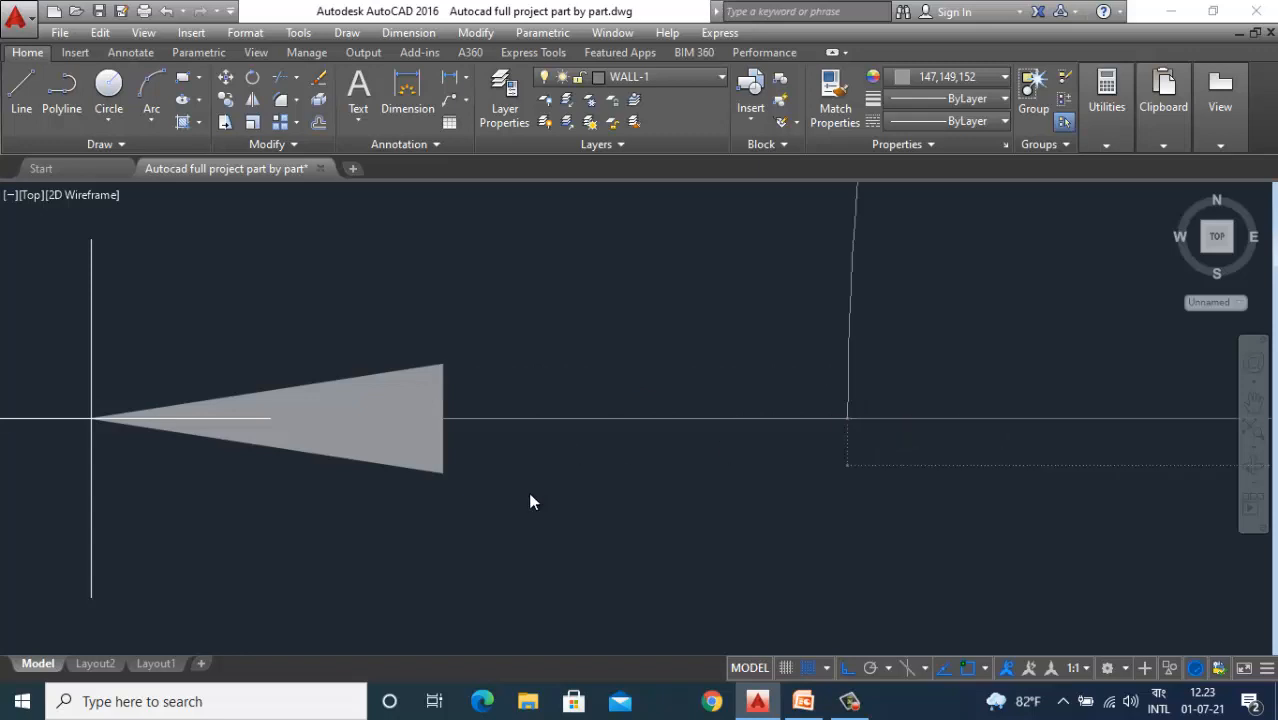
pyautogui.scroll(-7, 600, 460)
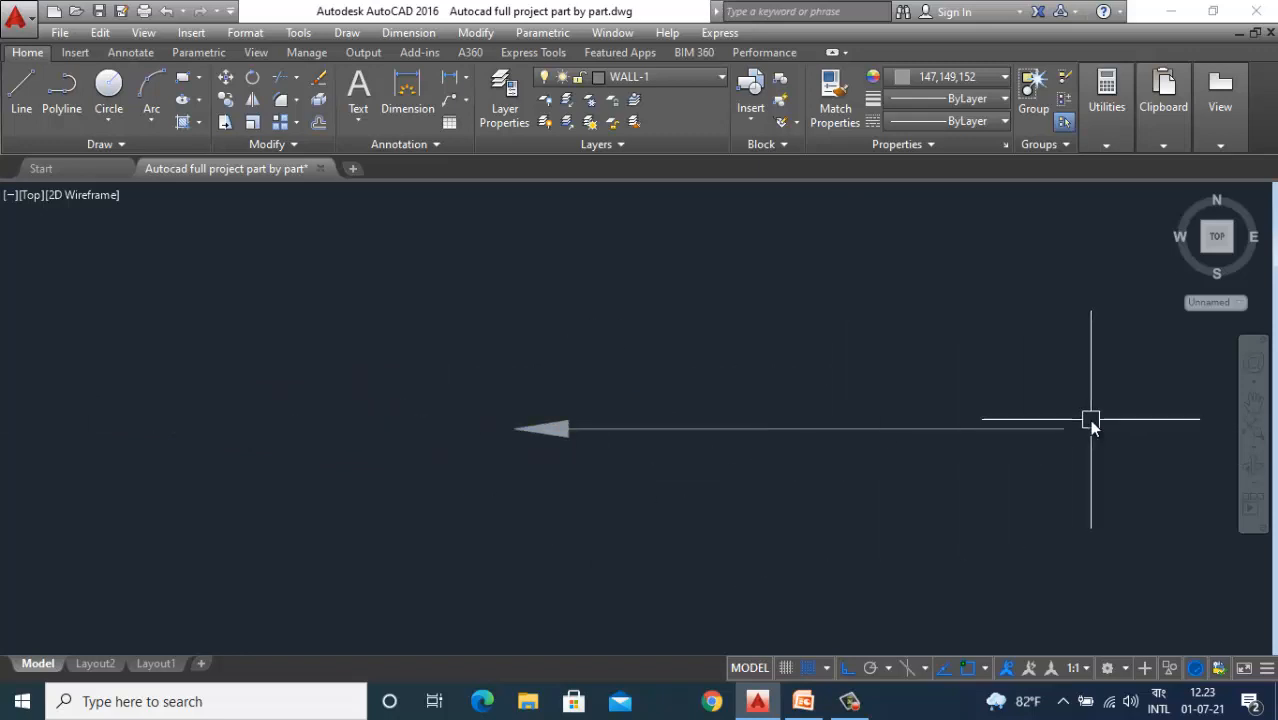
pyautogui.scroll(2, 1082, 418)
pyautogui.scroll(-5, 636, 410)
pyautogui.scroll(4, 647, 414)
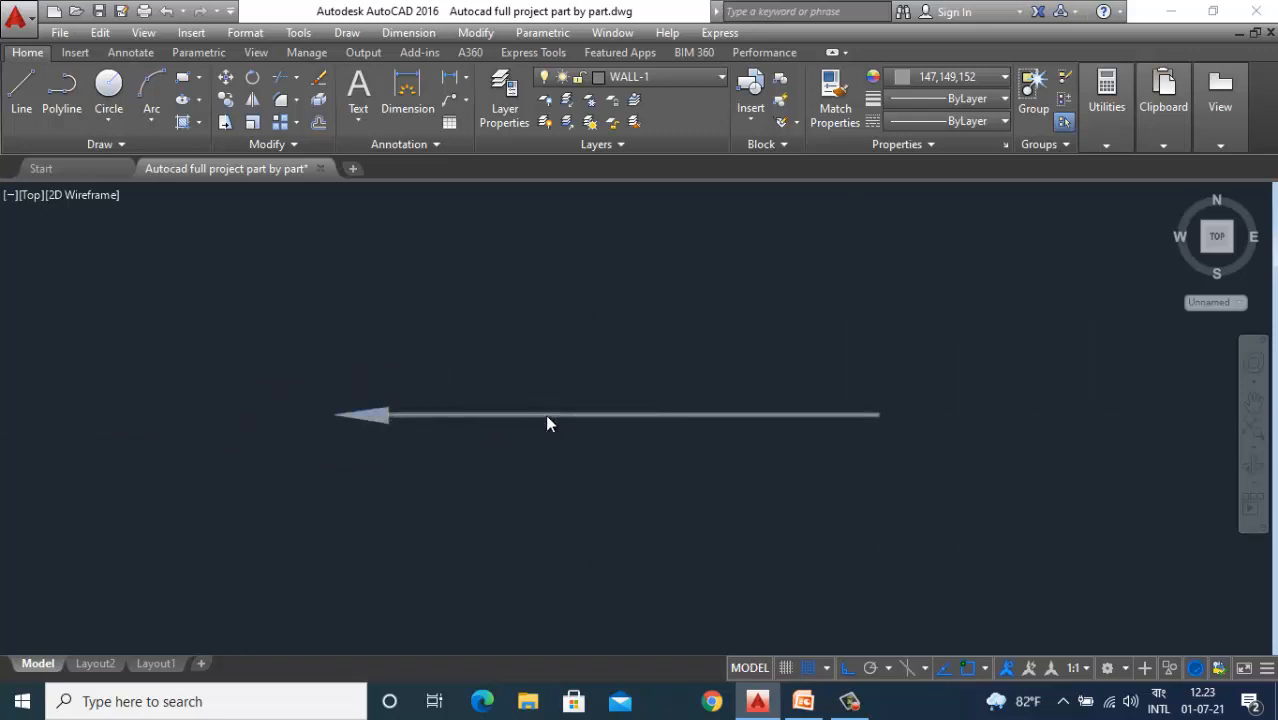
pyautogui.scroll(2, 547, 424)
pyautogui.scroll(-10, 519, 371)
pyautogui.scroll(4, 653, 442)
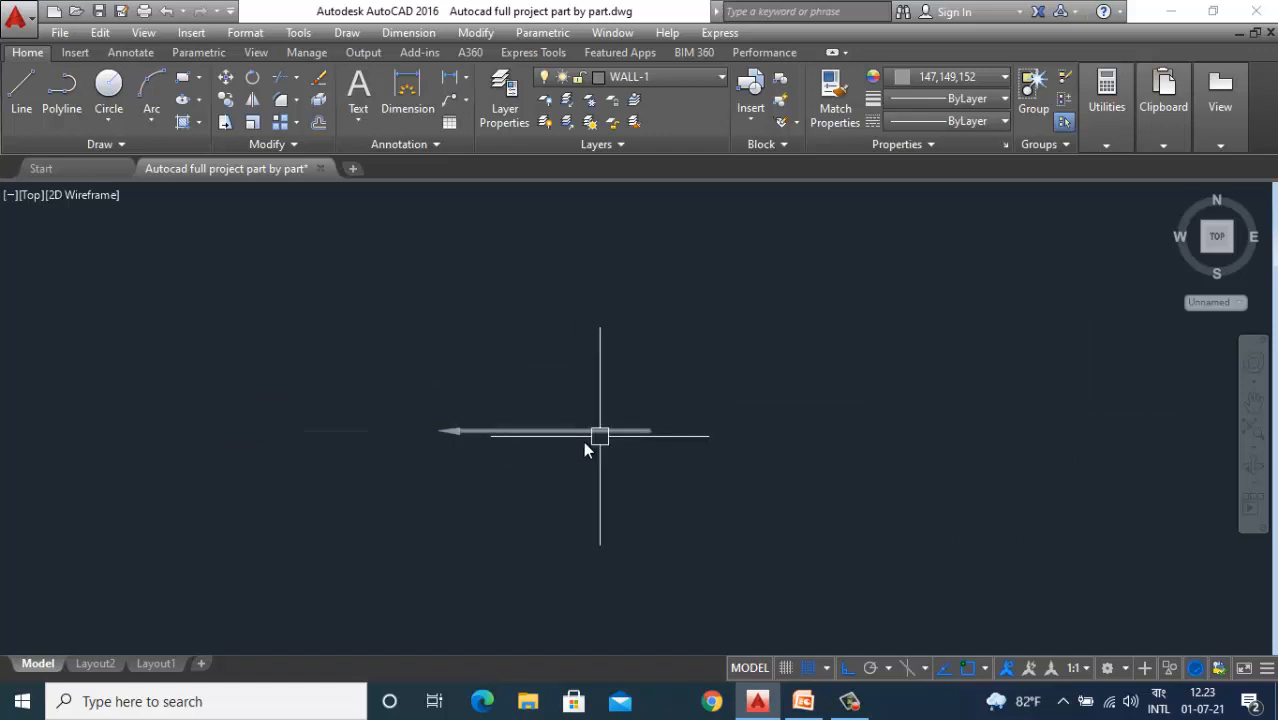
# Draw a vertical line about 2'-5" long across the arrow's tail, slightly beyond its midpoint from the arrowhead.
pyautogui.scroll(4, 590, 425)
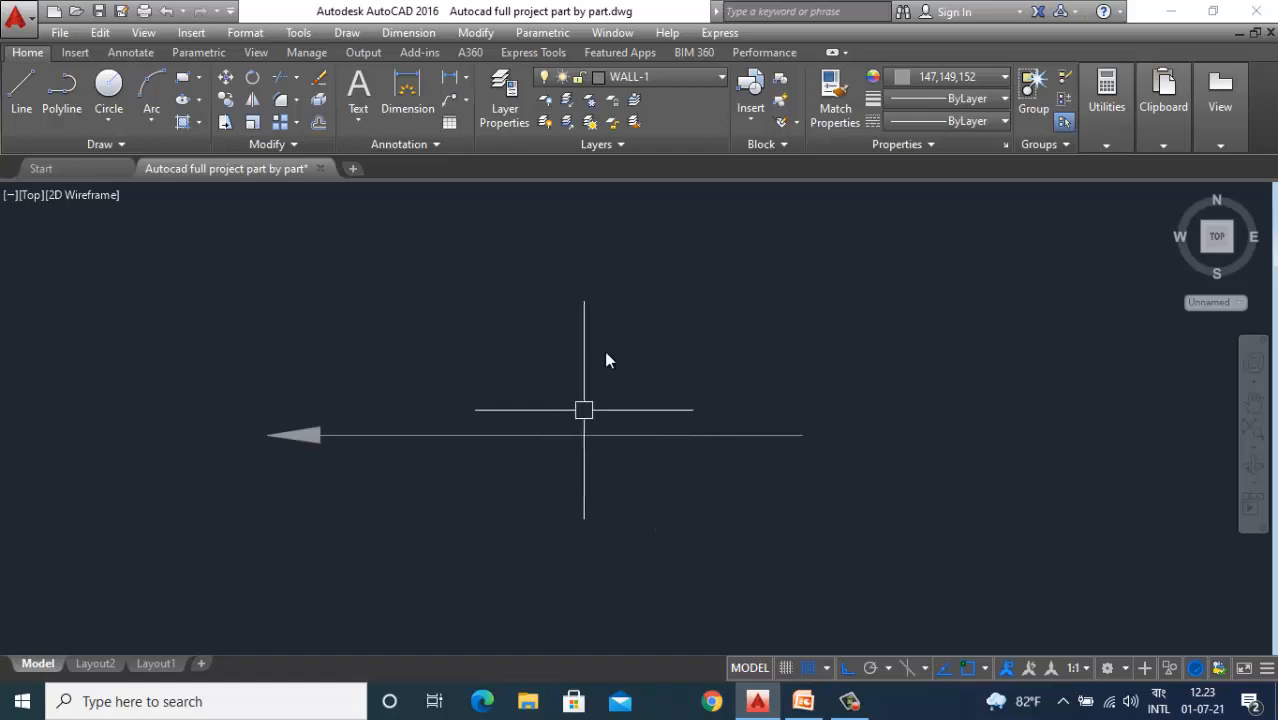
pyautogui.scroll(-4, 606, 358)
pyautogui.scroll(-4, 485, 383)
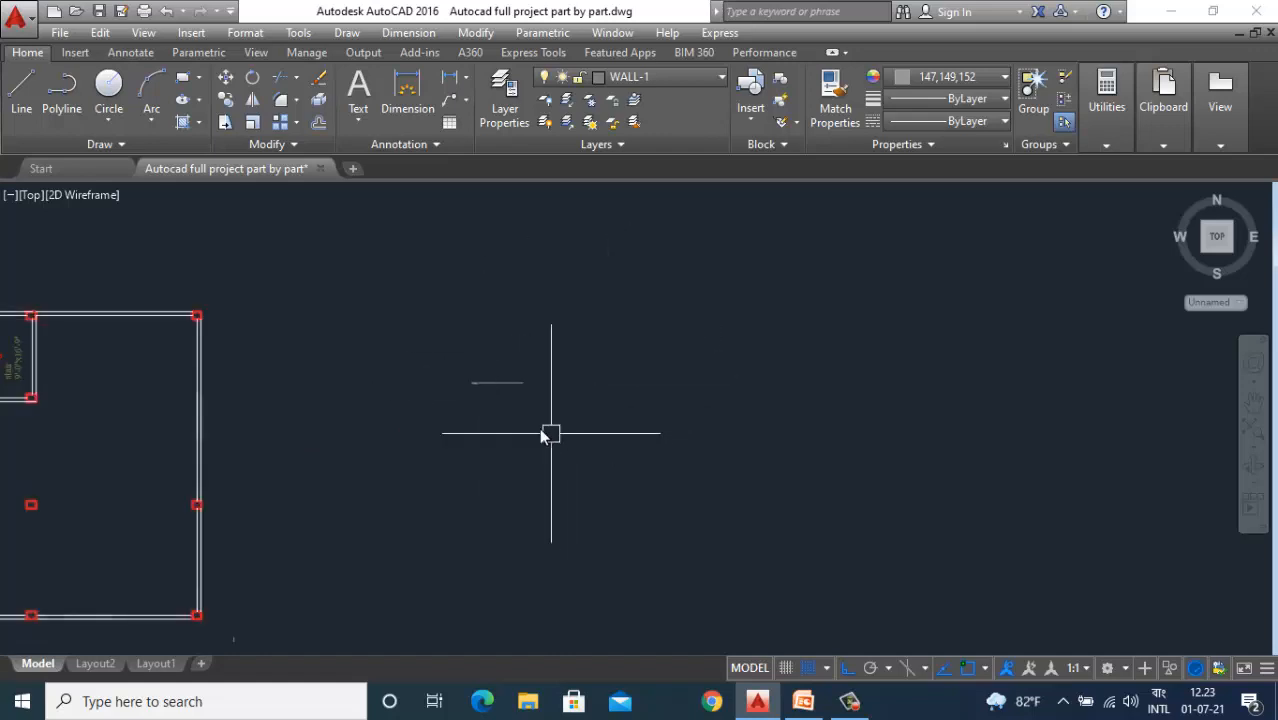
pyautogui.scroll(2, 491, 382)
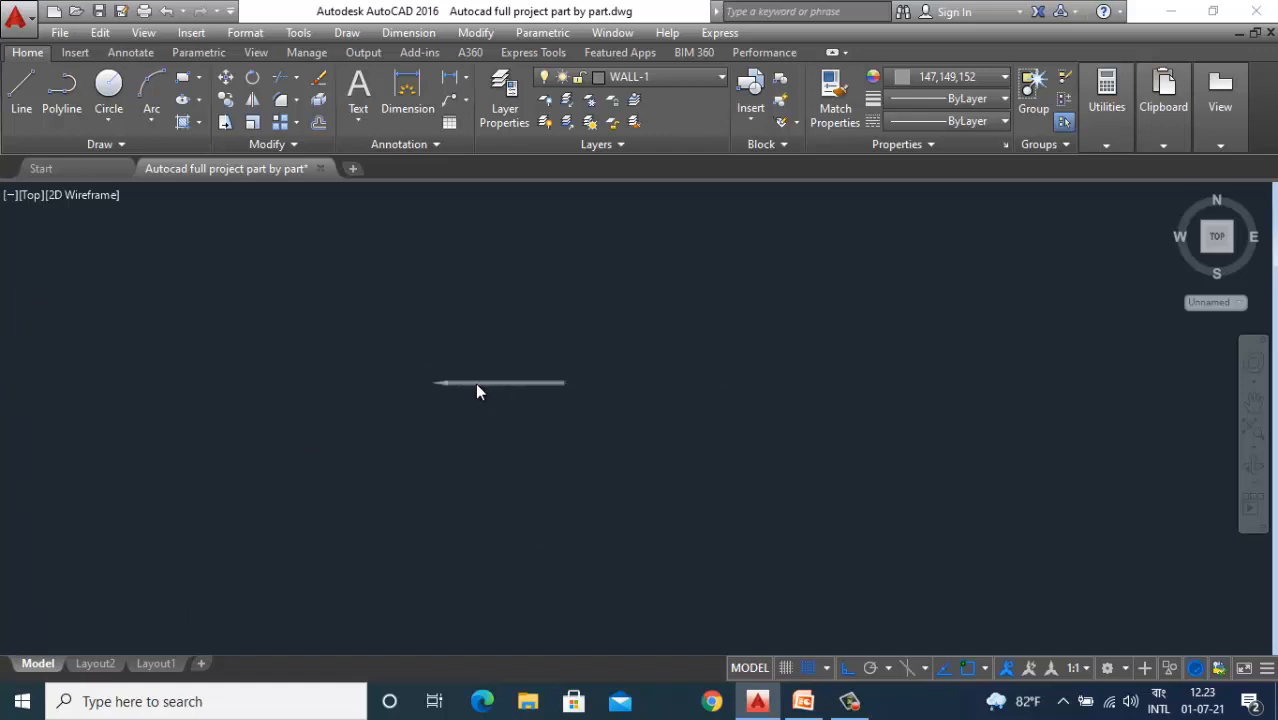
pyautogui.scroll(5, 476, 382)
pyautogui.scroll(-2, 510, 368)
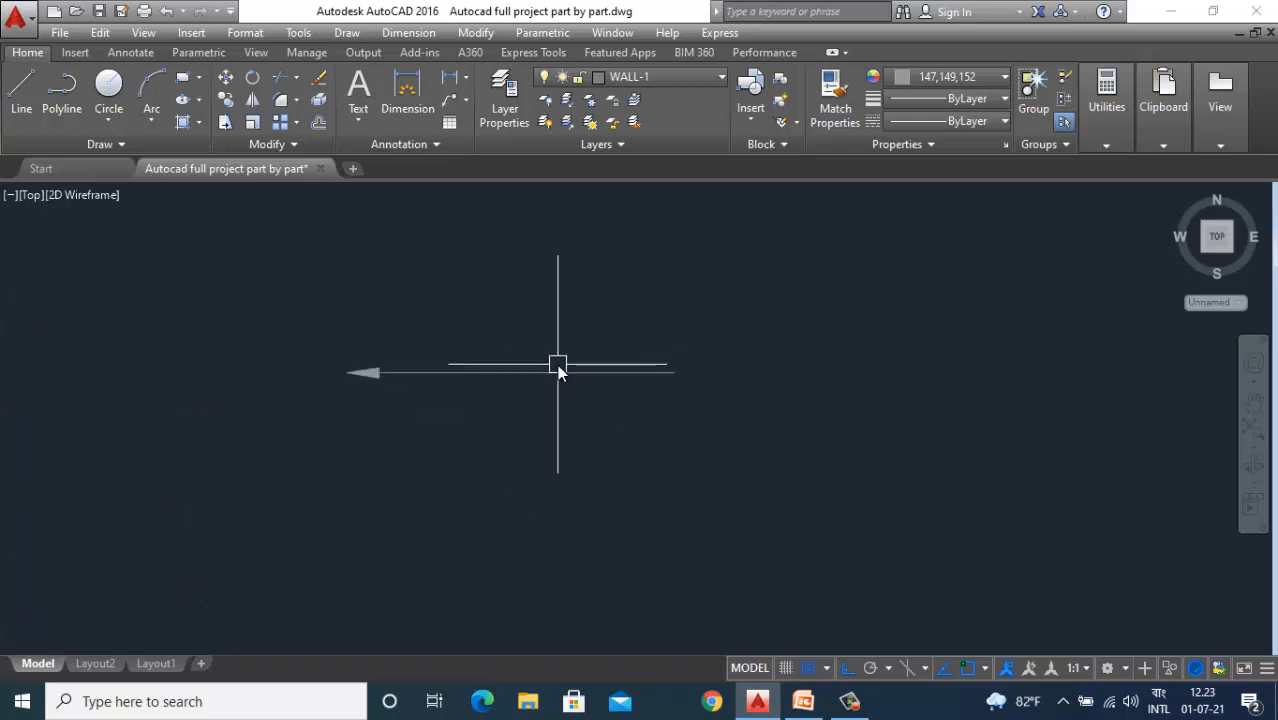
pyautogui.click(558, 288)
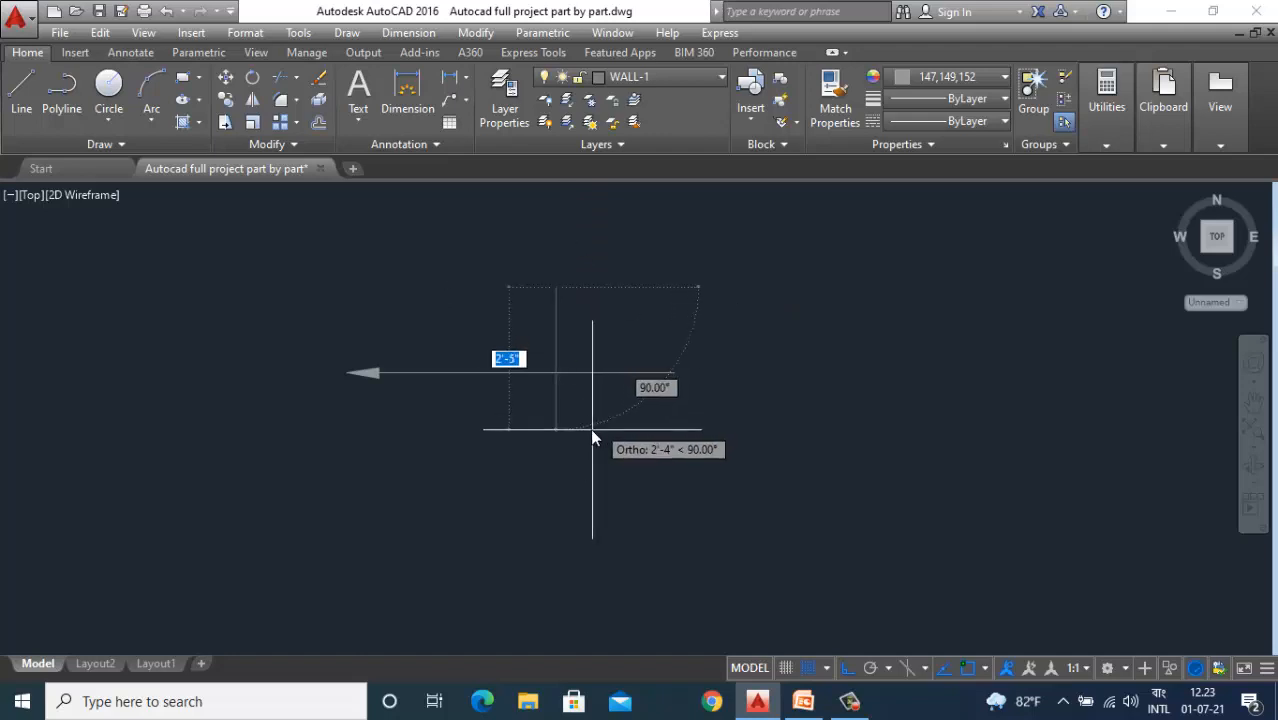
pyautogui.click(584, 439)
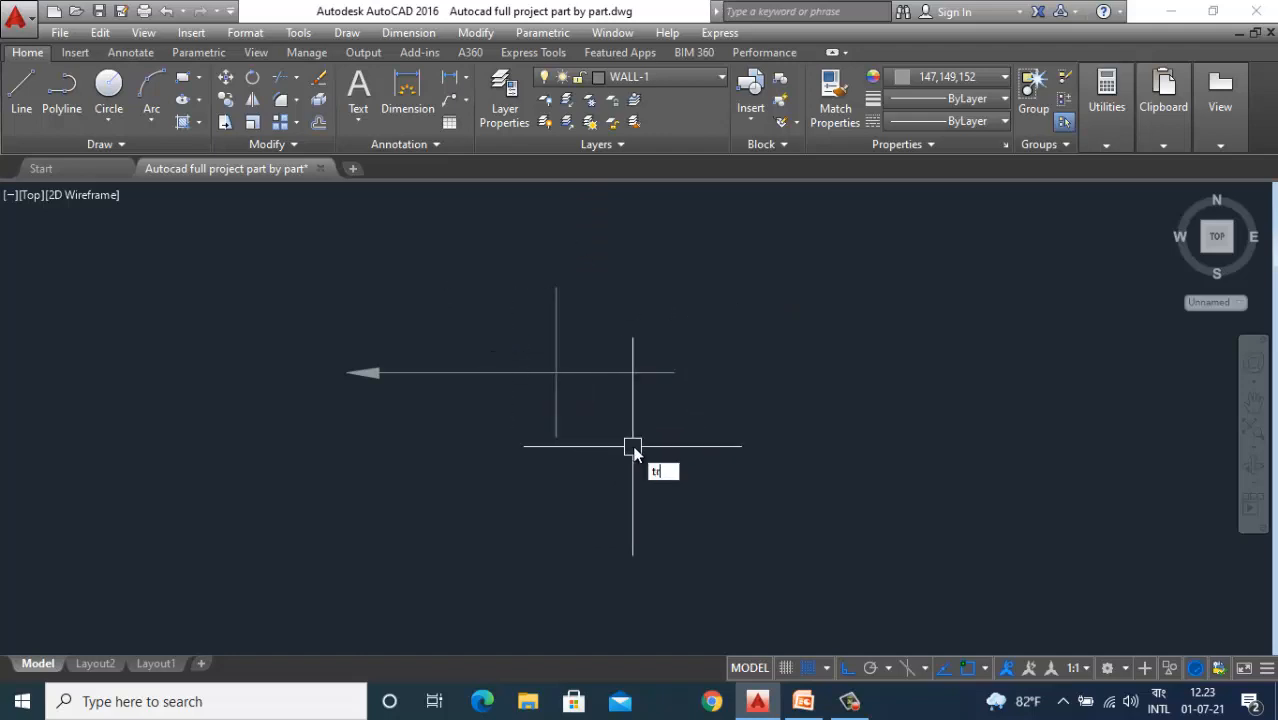
# Shorten the arrow by trimming its tail at the vertical line, and erase that cutting line.
pyautogui.press('Return')
pyautogui.press('Return')
pyautogui.click(611, 373)
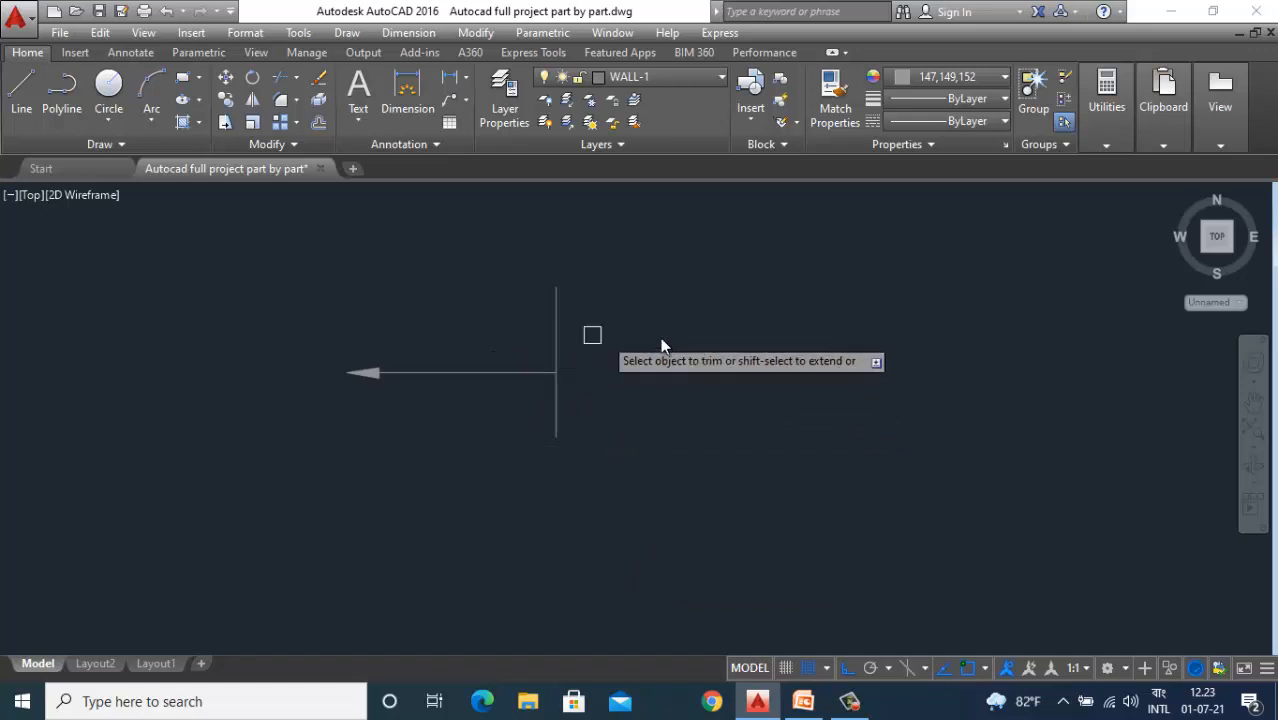
pyautogui.click(557, 325)
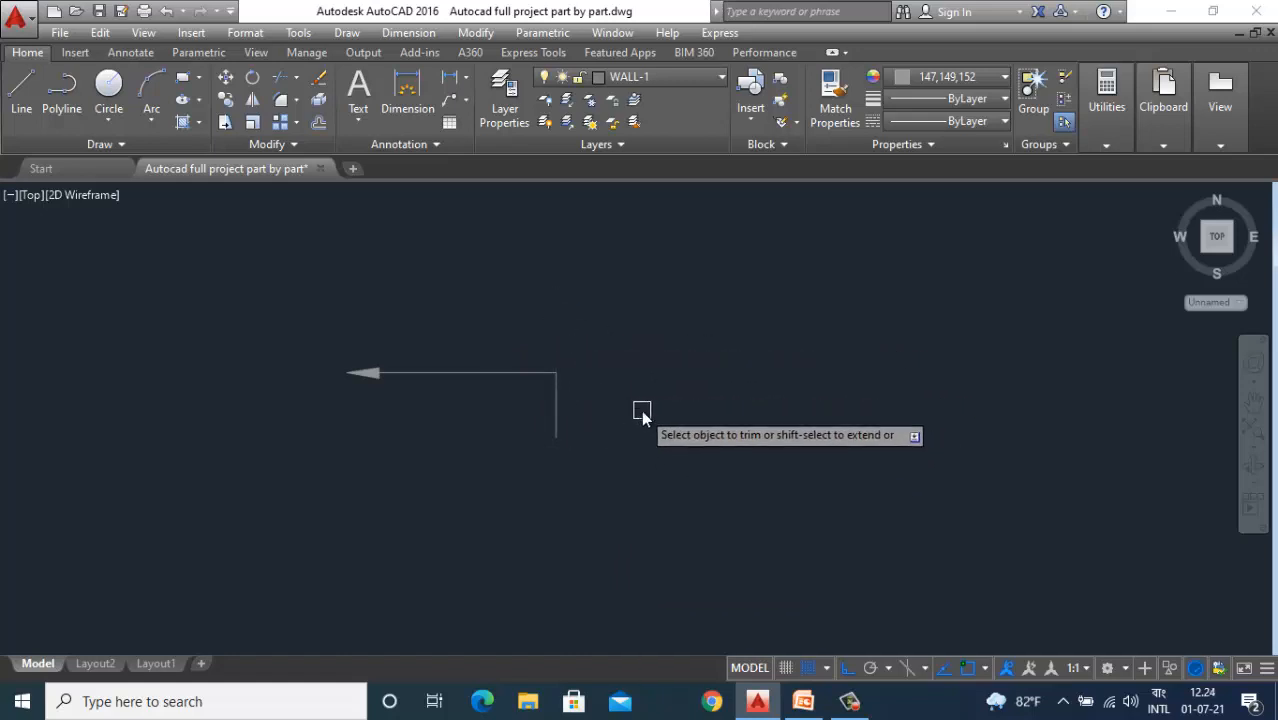
pyautogui.press('Escape')
pyautogui.click(554, 408)
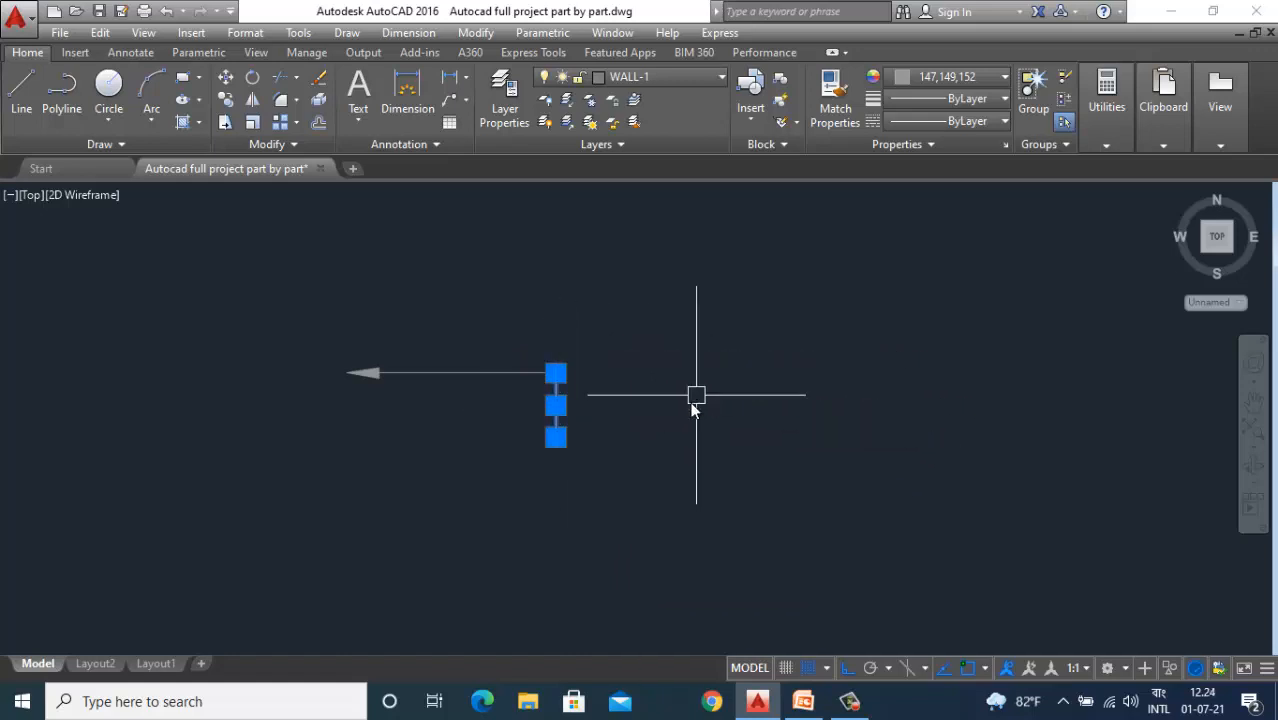
pyautogui.press('Delete')
# Examine the shortened arrow up close and beside the roof floor plan and its finished reference.
pyautogui.scroll(-4, 638, 370)
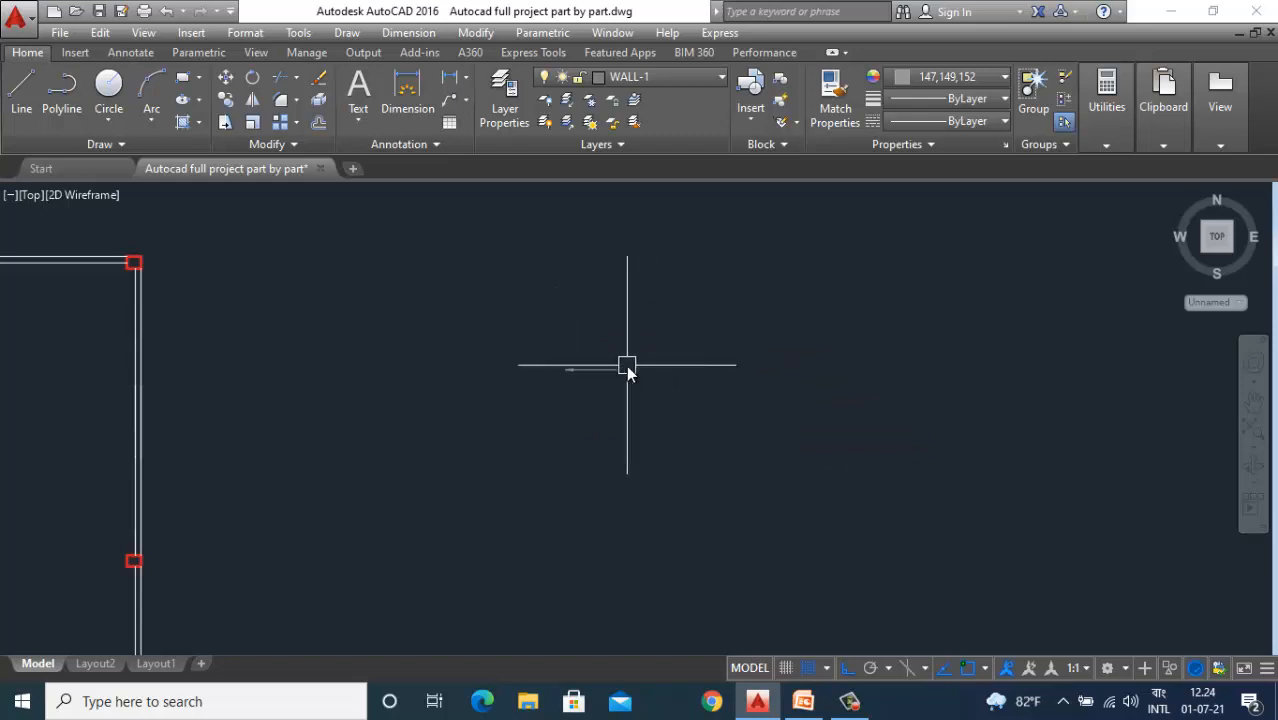
pyautogui.scroll(2, 605, 368)
pyautogui.scroll(5, 586, 367)
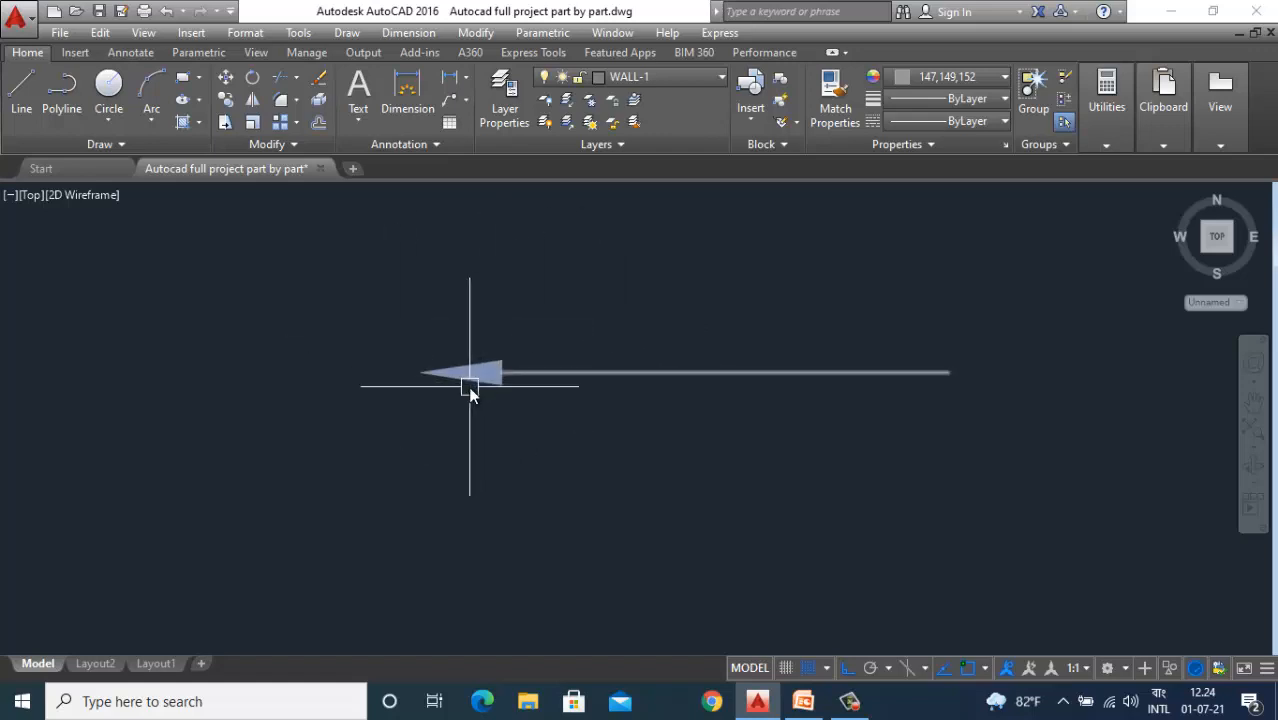
pyautogui.moveTo(471, 392)
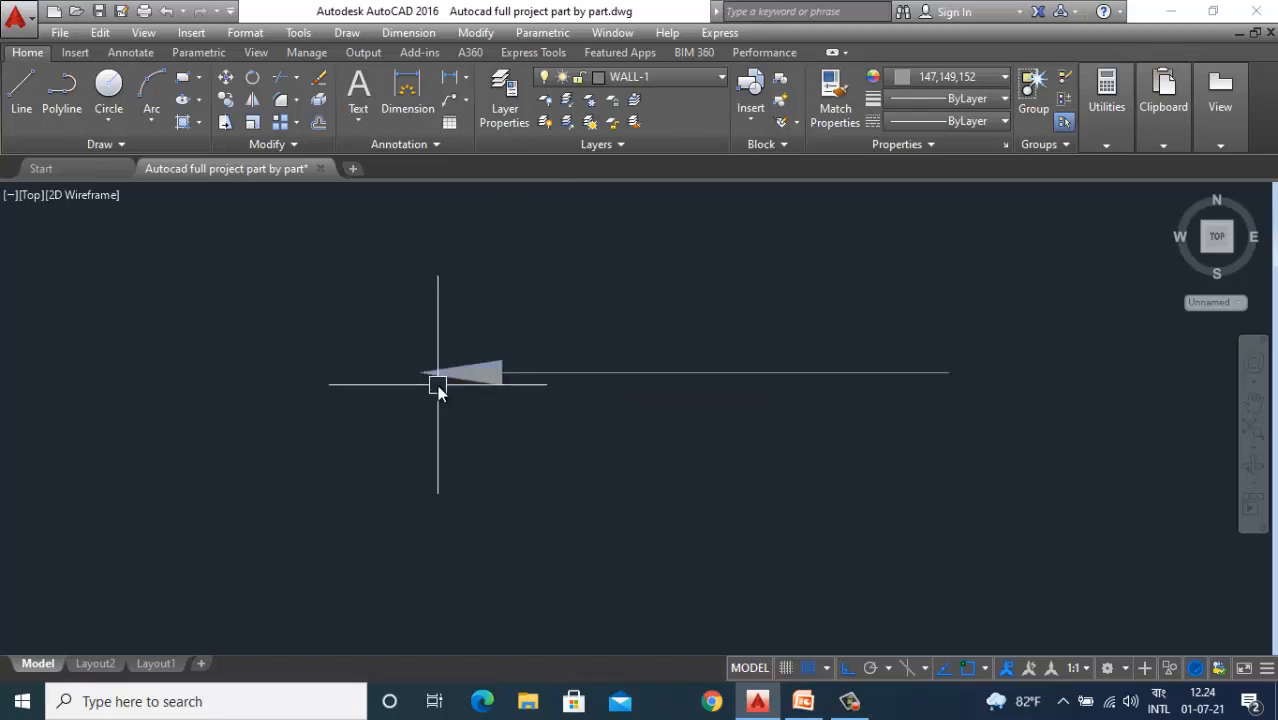
pyautogui.scroll(-10, 580, 457)
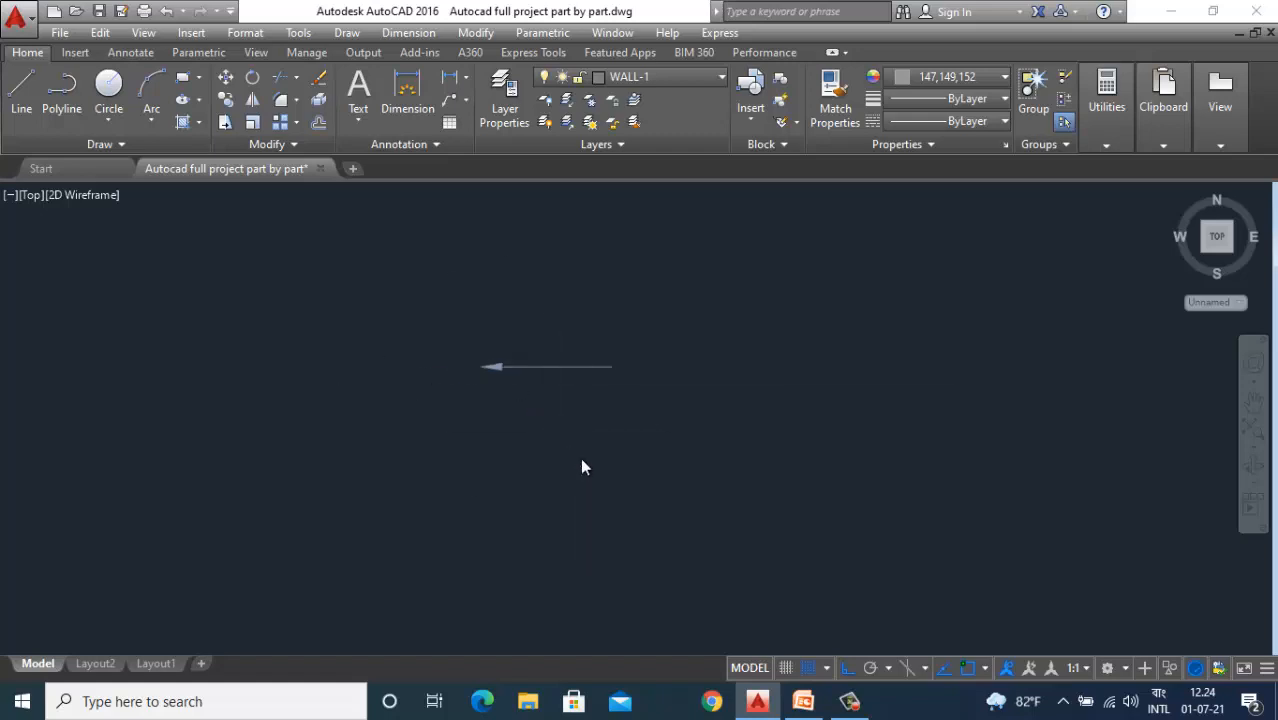
pyautogui.scroll(-5, 608, 415)
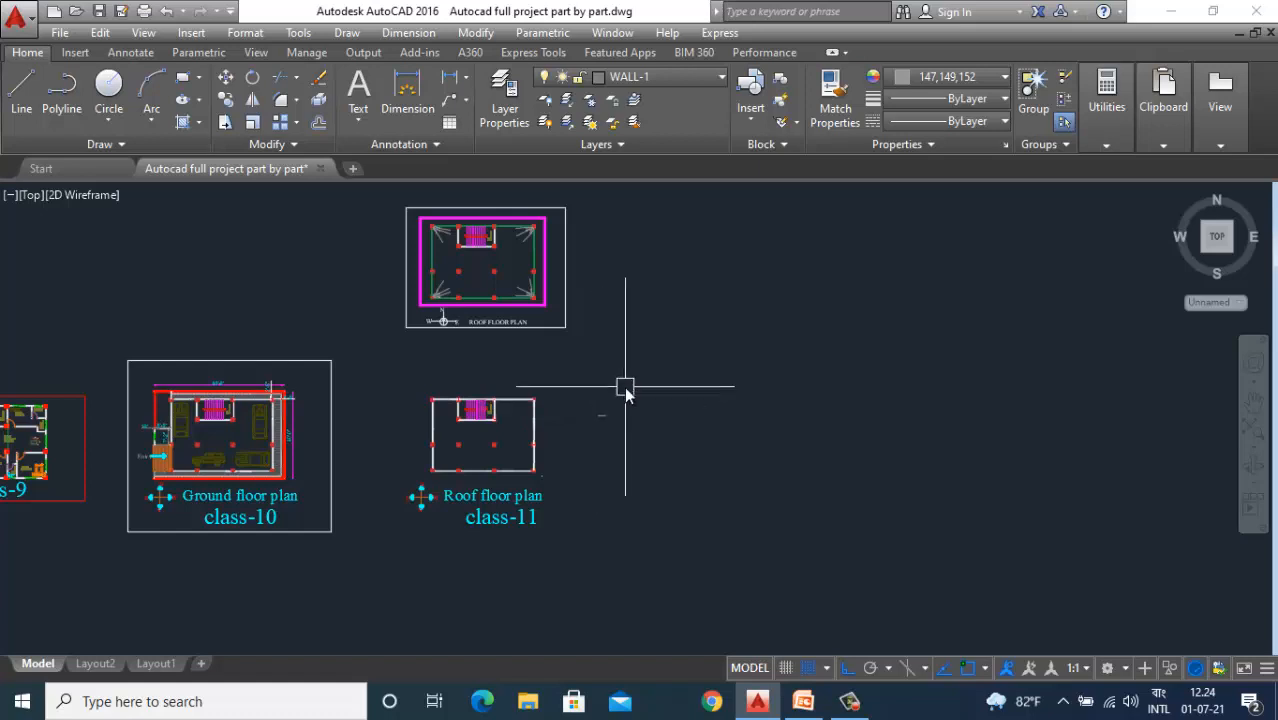
pyautogui.scroll(5, 602, 419)
pyautogui.scroll(10, 575, 428)
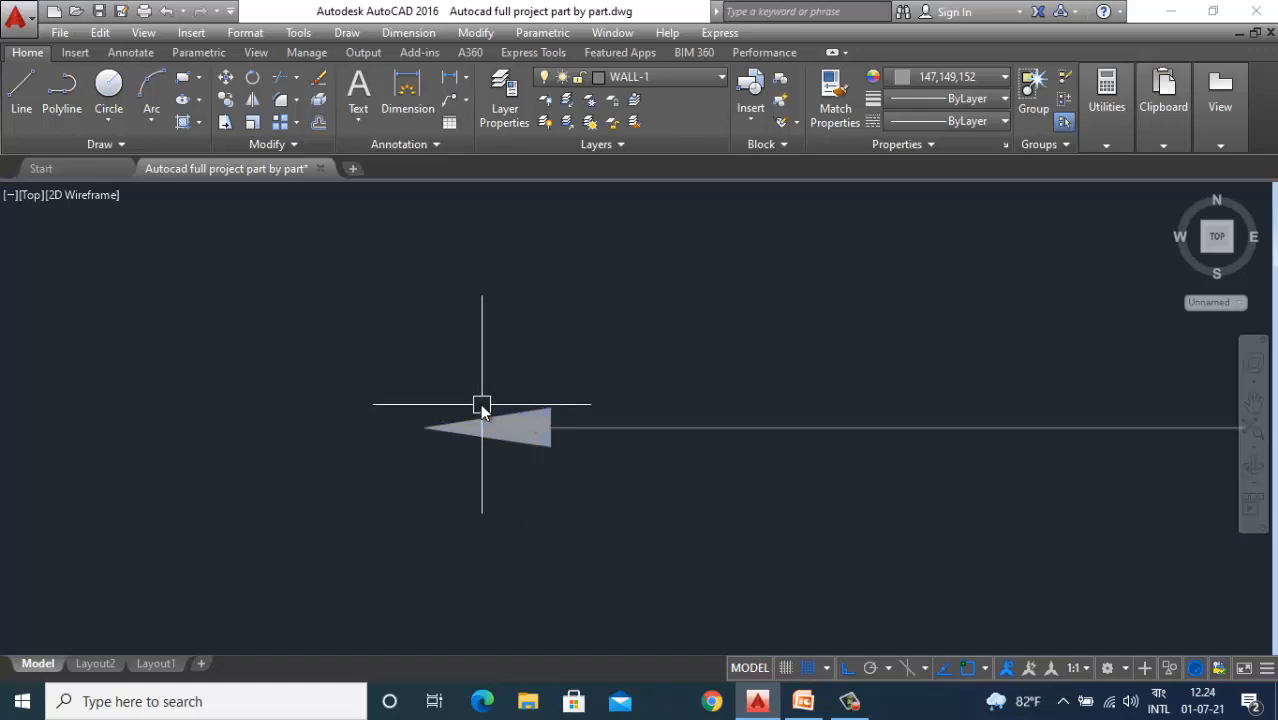
# Draw a circle with a 2' radius in the empty area between the roof floor plan and the arrow.
pyautogui.scroll(-4, 585, 430)
pyautogui.scroll(-6, 581, 430)
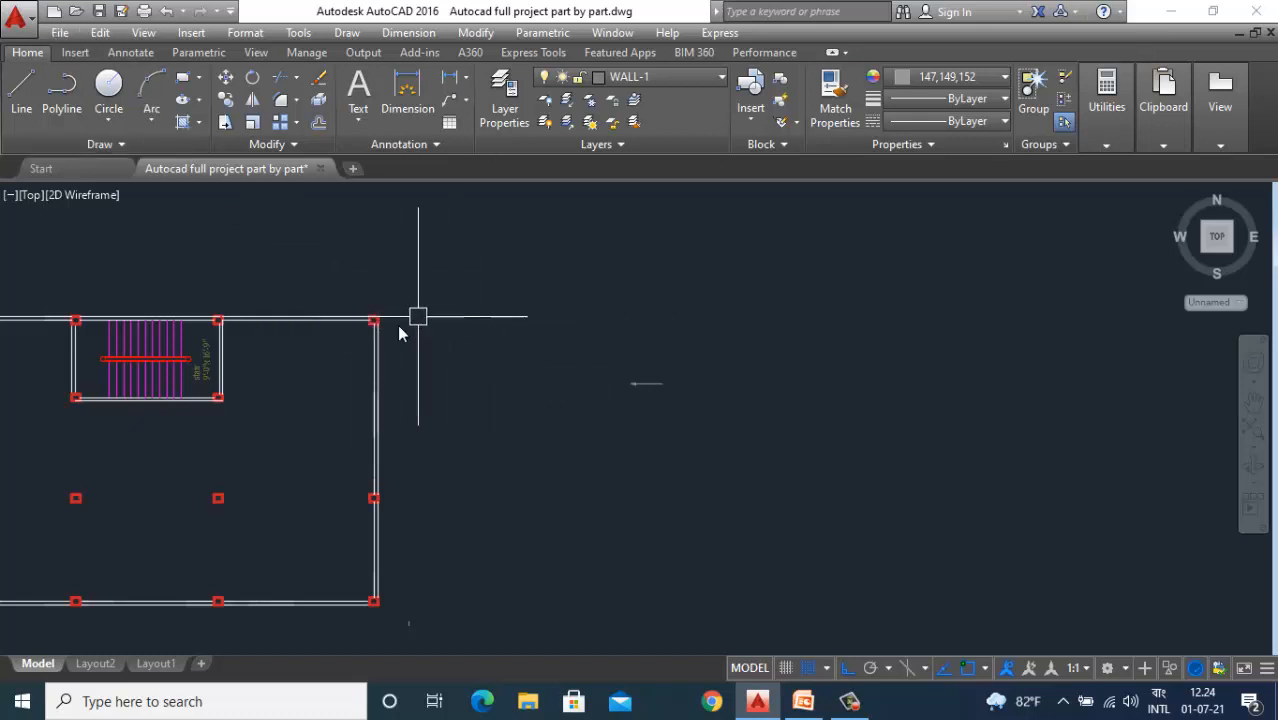
pyautogui.click(108, 86)
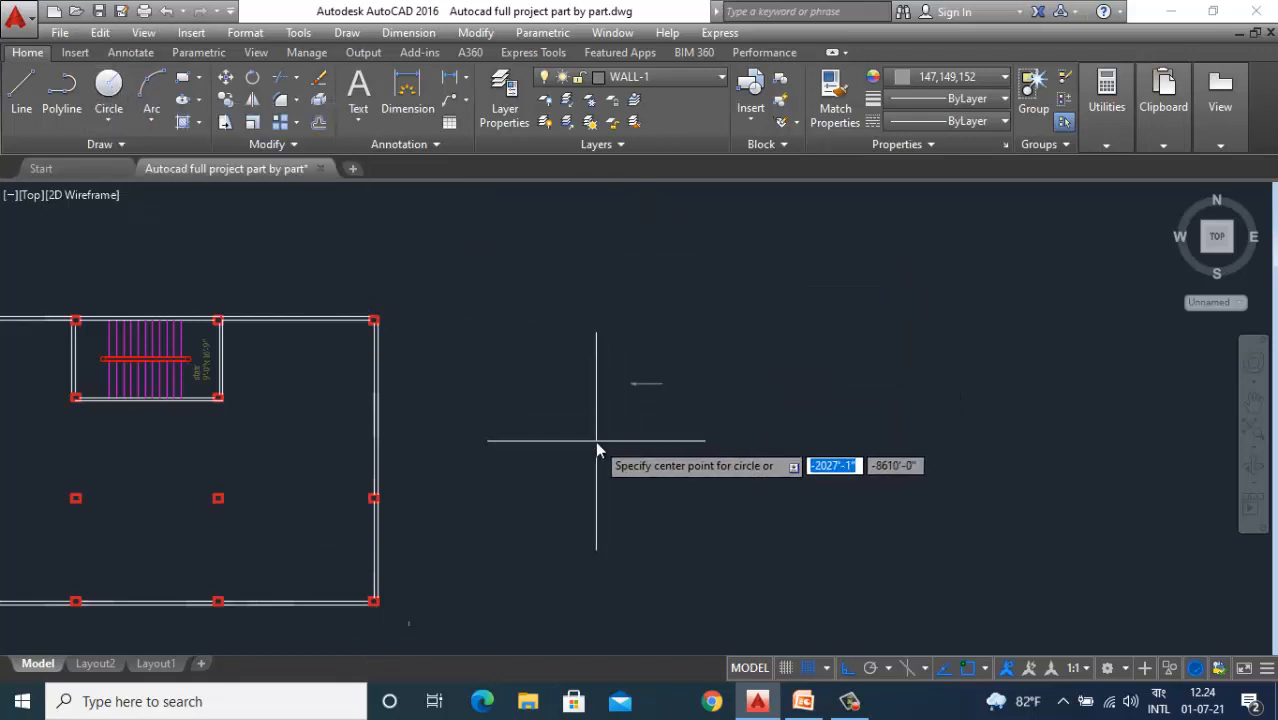
pyautogui.scroll(2, 596, 442)
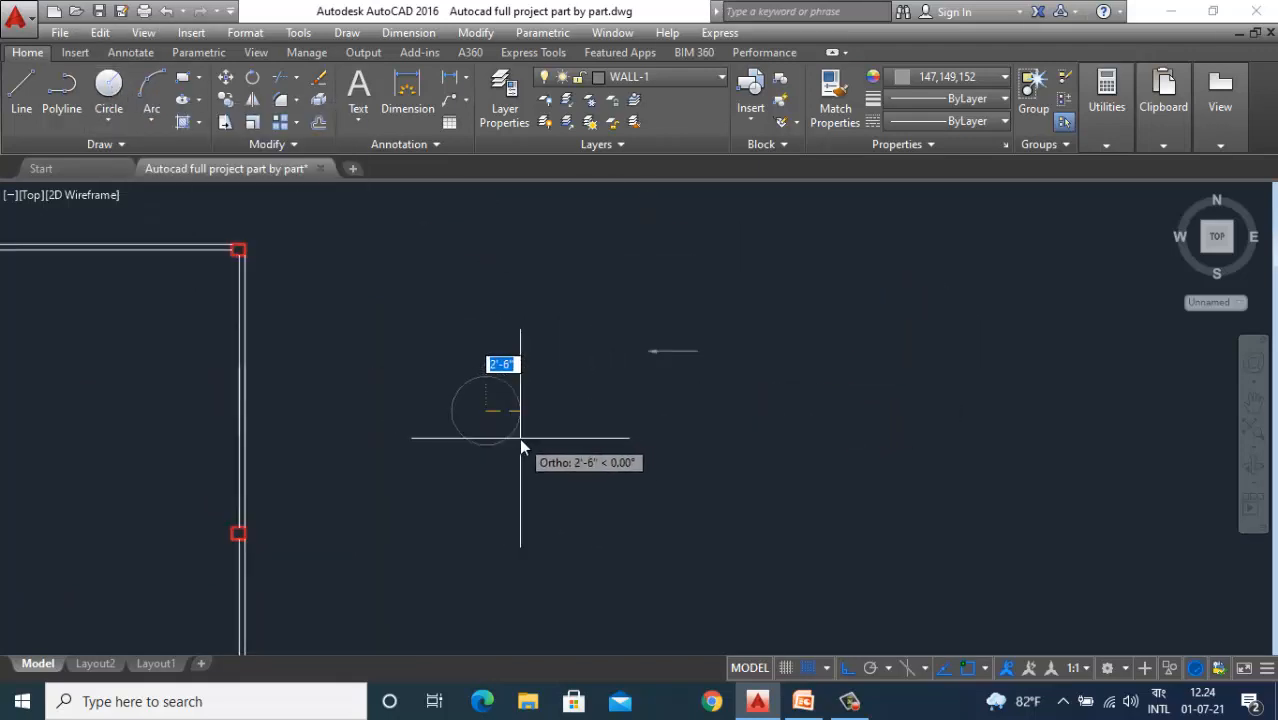
pyautogui.write('2')
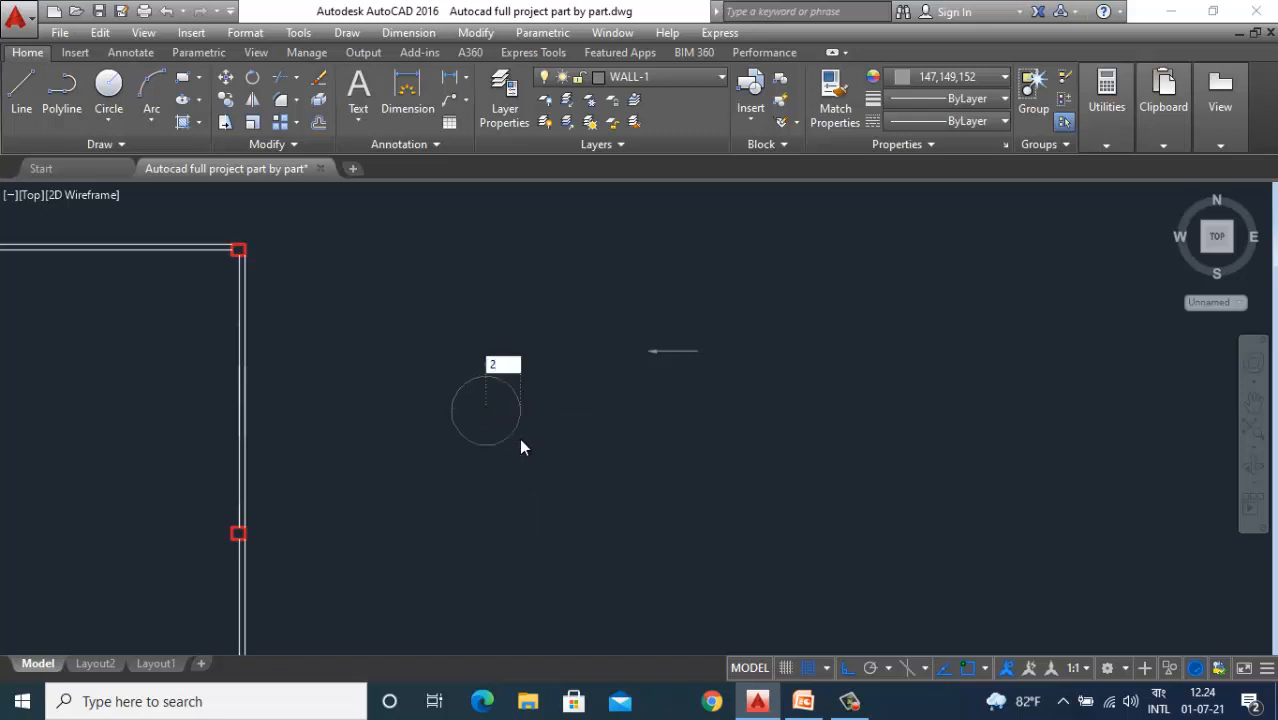
pyautogui.press('Return')
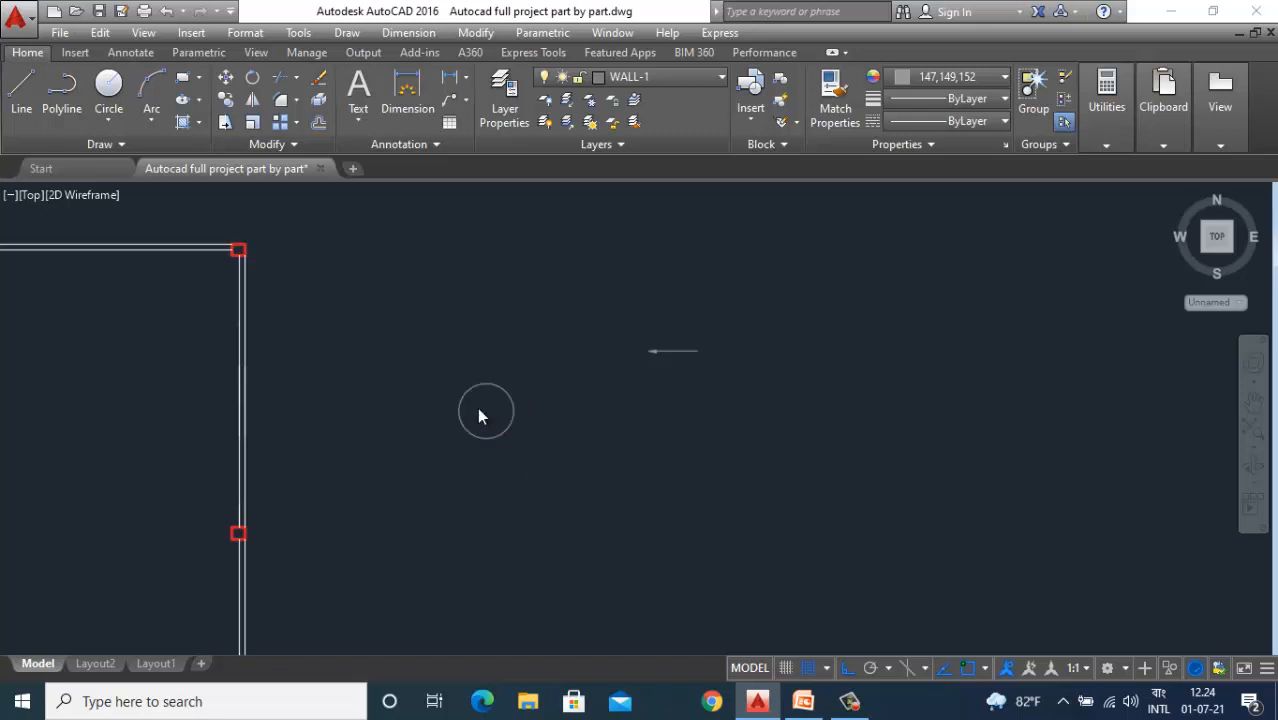
# Draw a horizontal and a vertical construction line through the circle's center.
pyautogui.scroll(2, 478, 407)
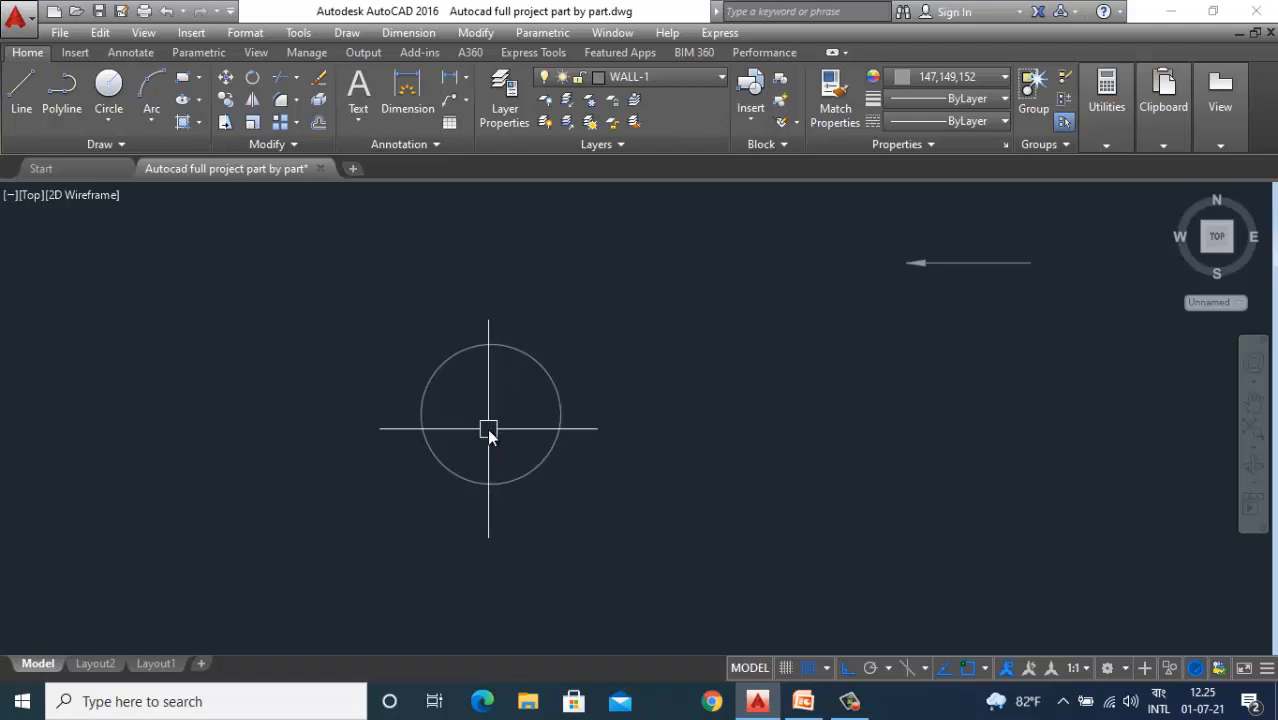
pyautogui.write('XL')
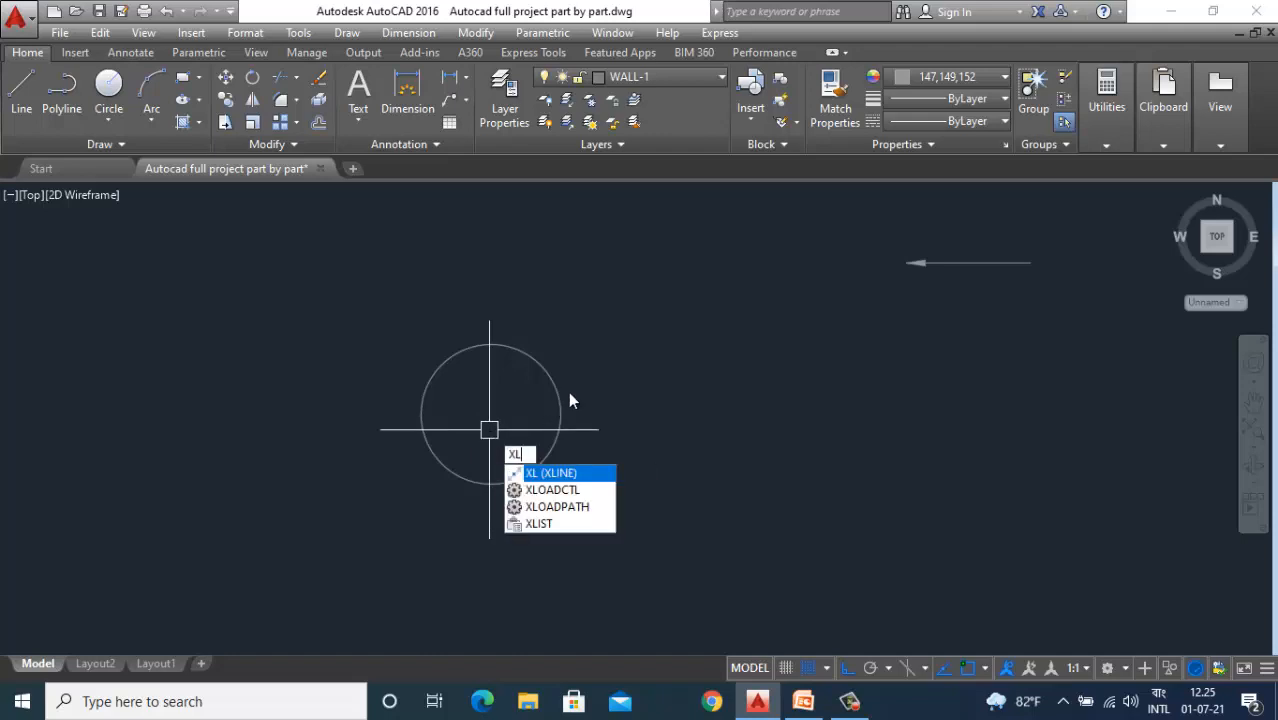
pyautogui.press('Return')
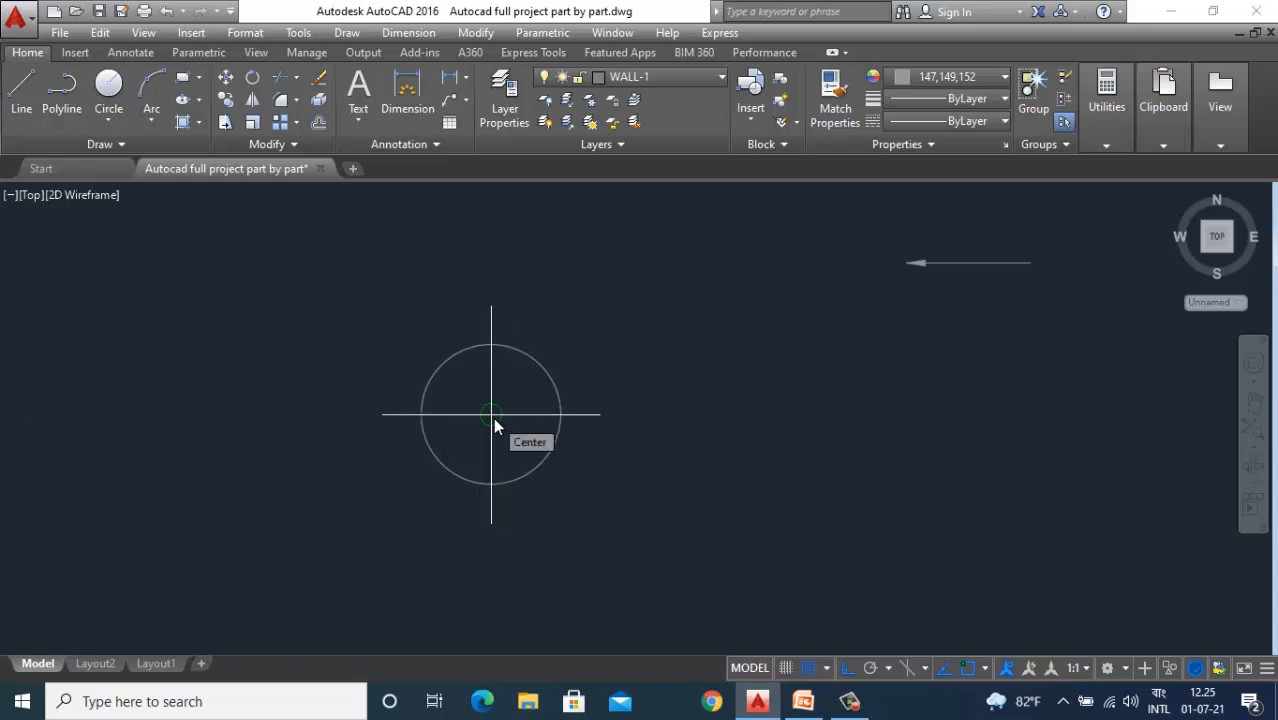
pyautogui.click(493, 424)
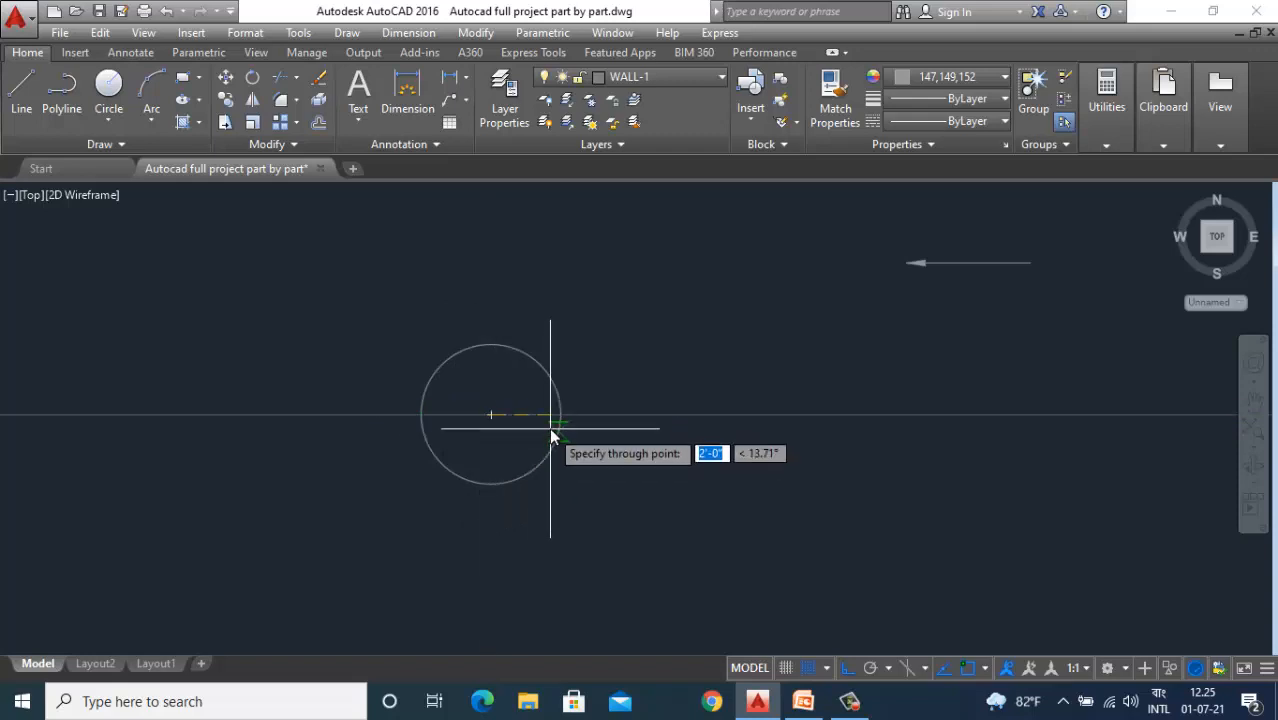
pyautogui.click(489, 442)
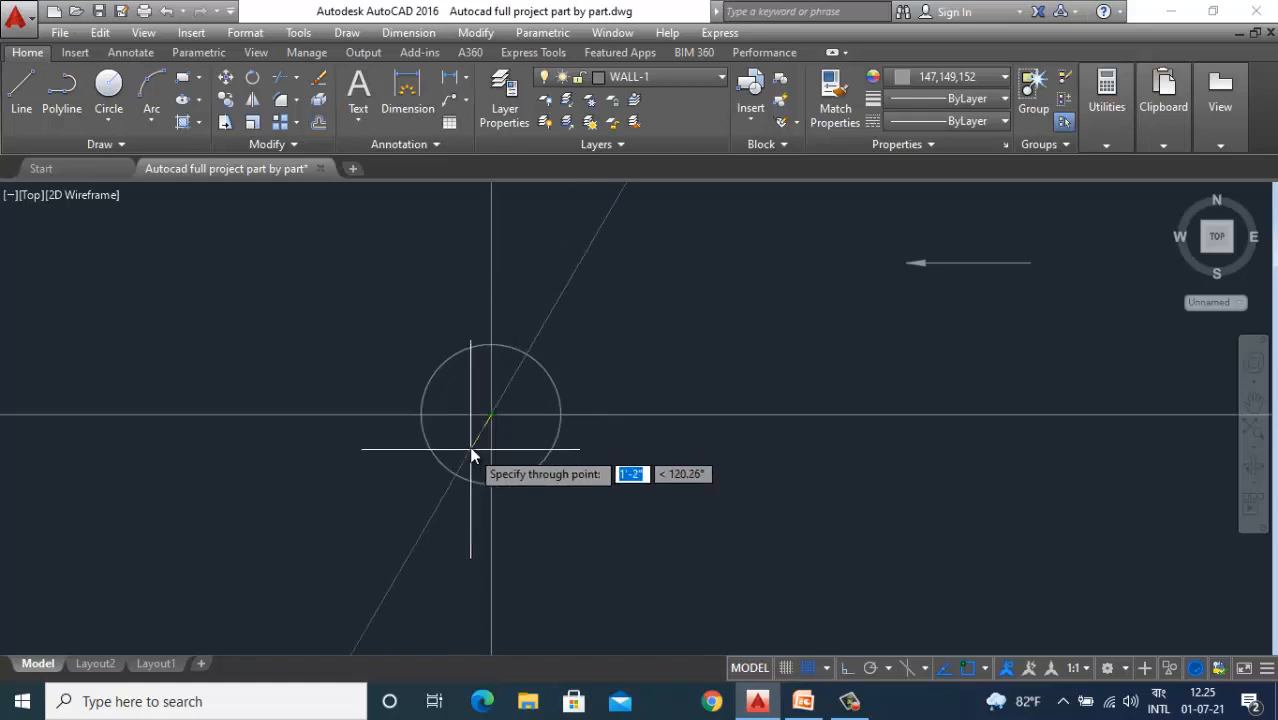
# Add four slanted construction lines at different angles through the circle's center and finish the command.
pyautogui.click(475, 442)
pyautogui.click(537, 449)
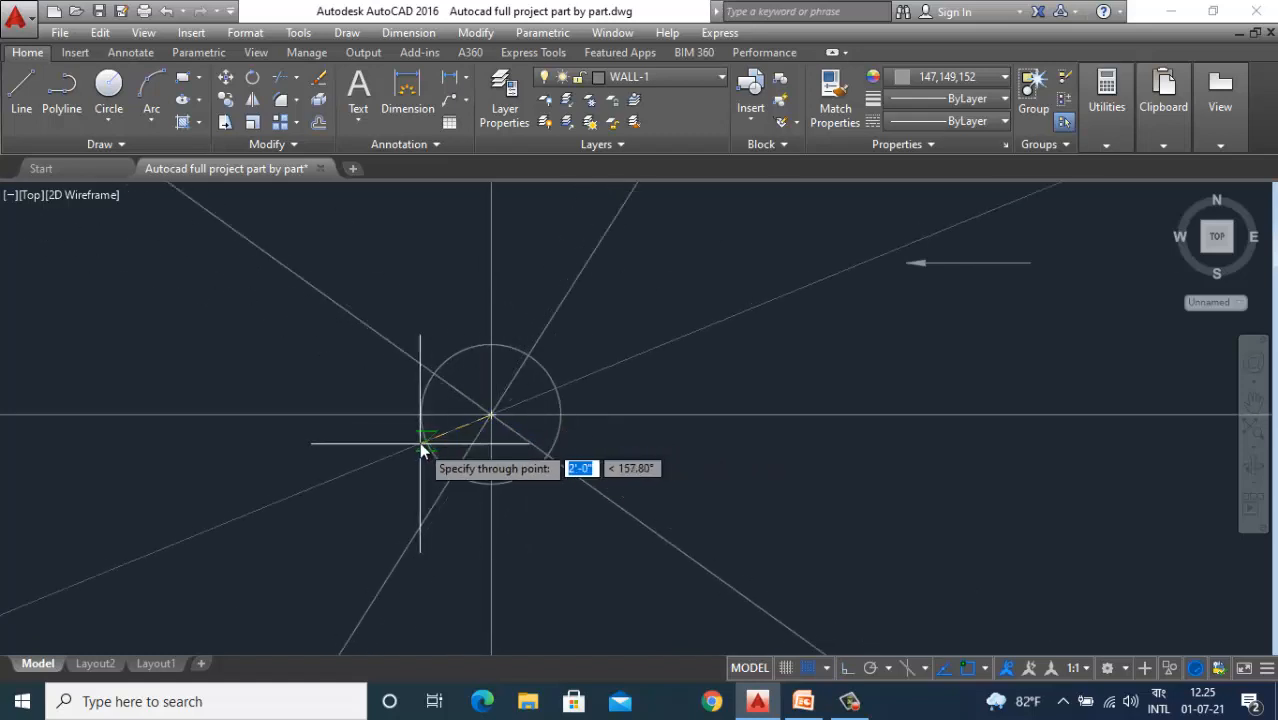
pyautogui.click(422, 442)
pyautogui.click(456, 328)
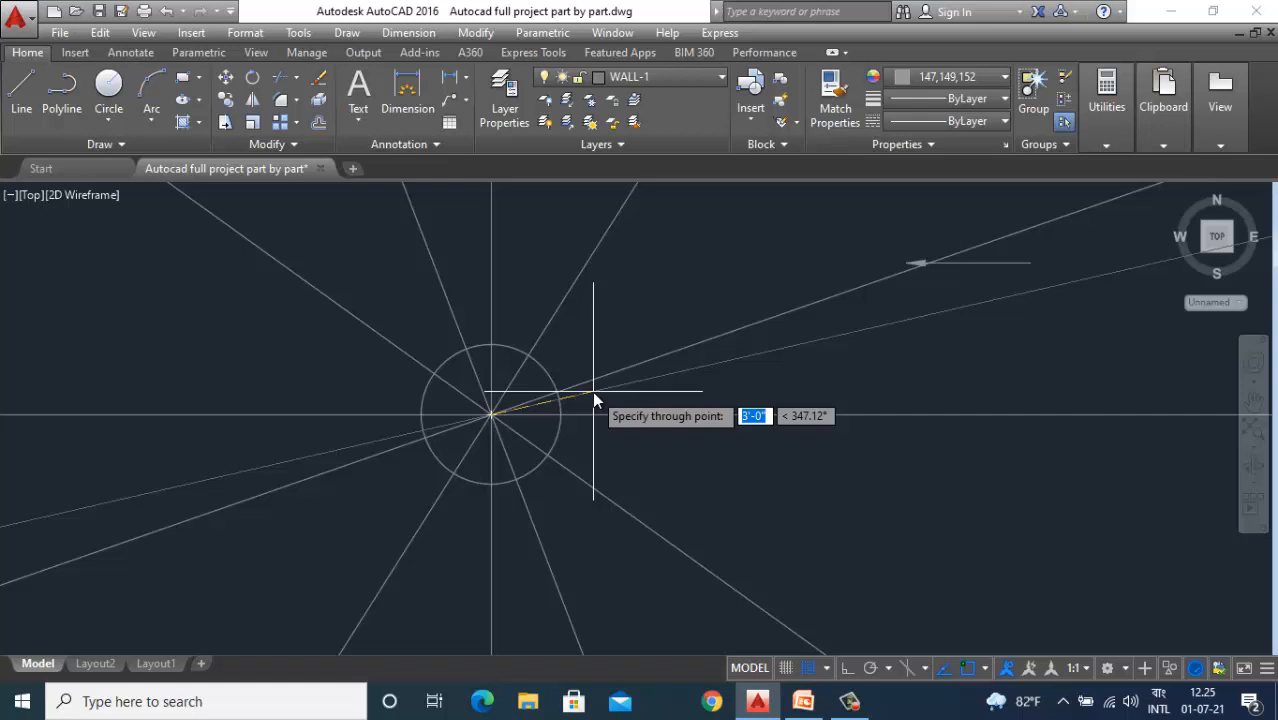
pyautogui.press('Escape')
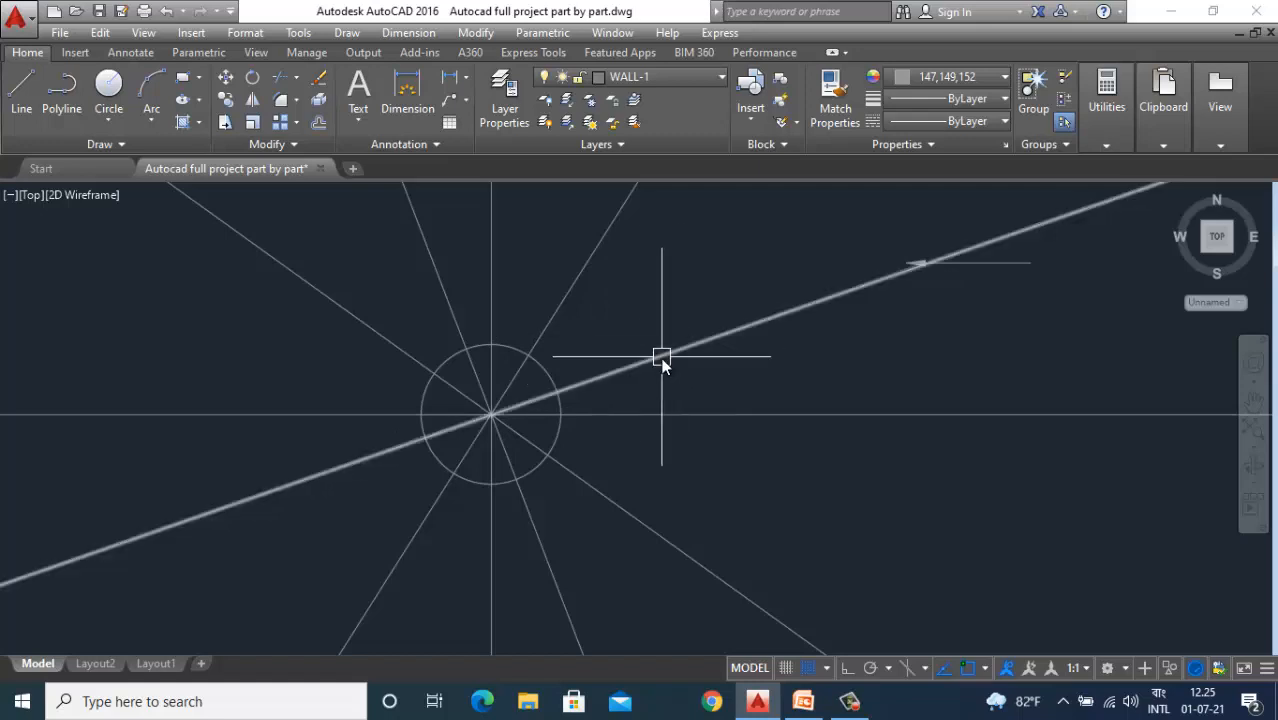
# Trim all the construction lines outside the circle so that only the spokes inside it remain.
pyautogui.write('tr')
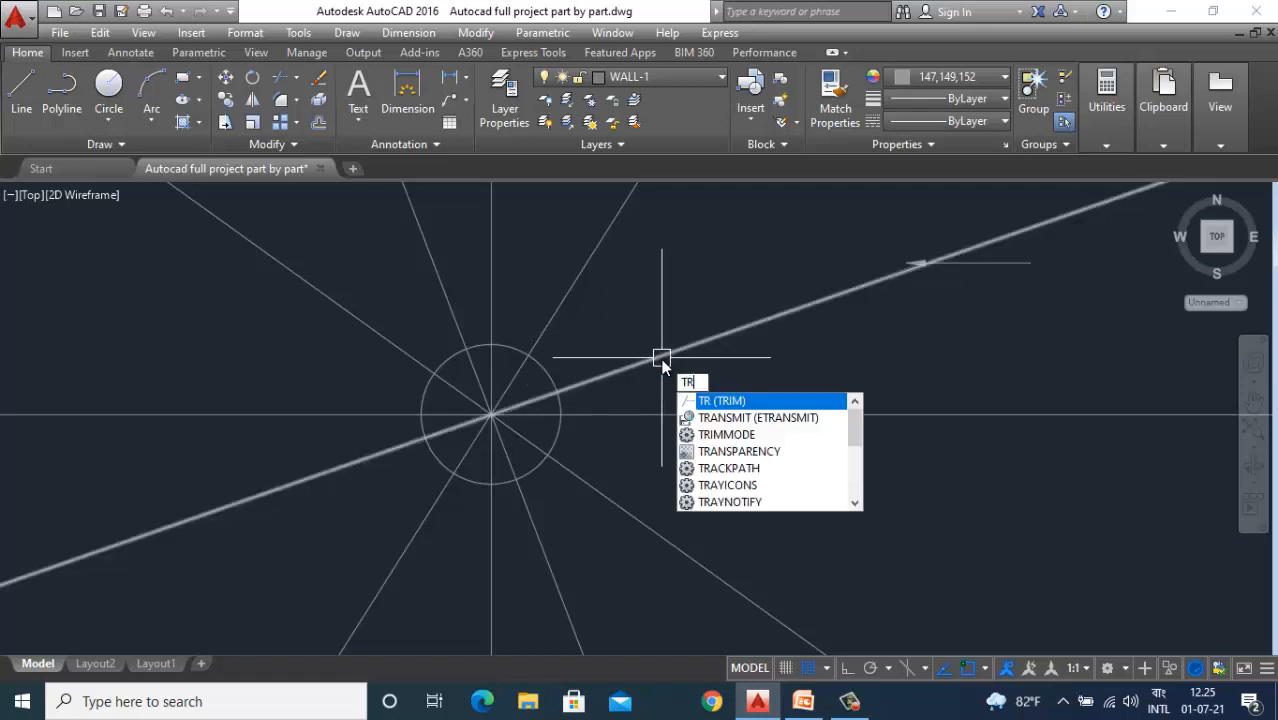
pyautogui.press('Return')
pyautogui.press('Return')
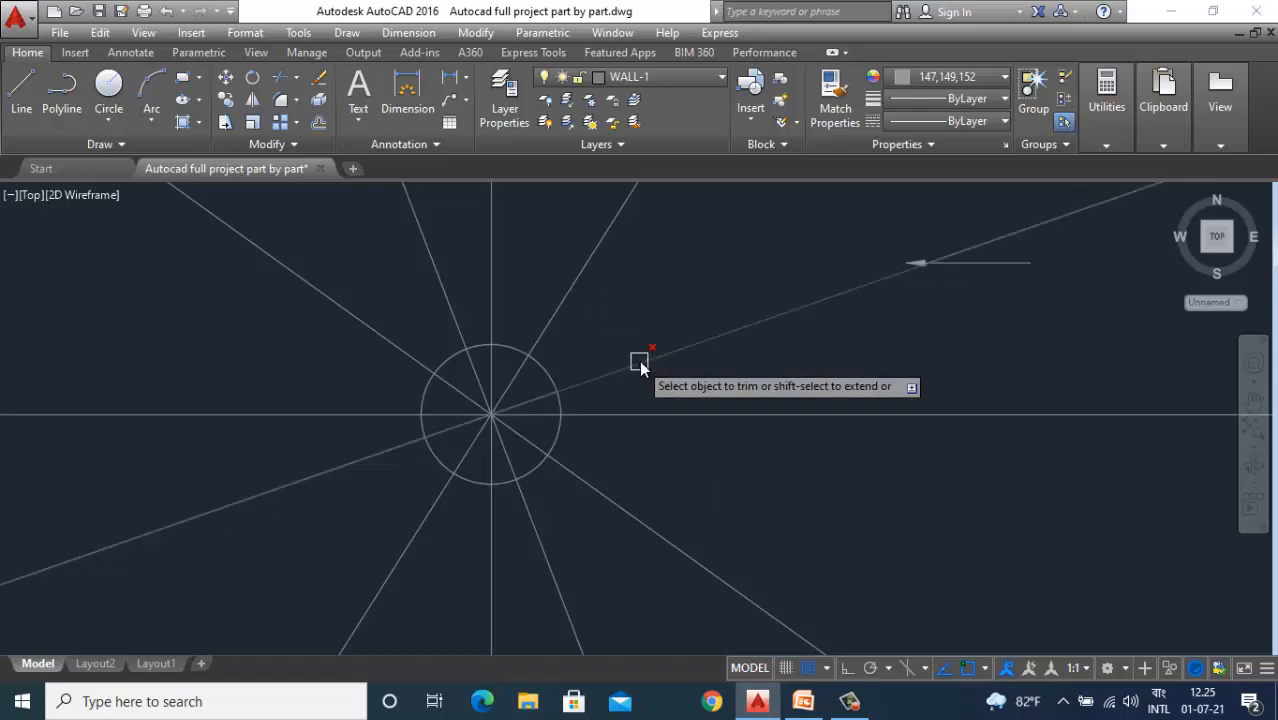
pyautogui.click(642, 365)
pyautogui.click(655, 413)
pyautogui.click(607, 497)
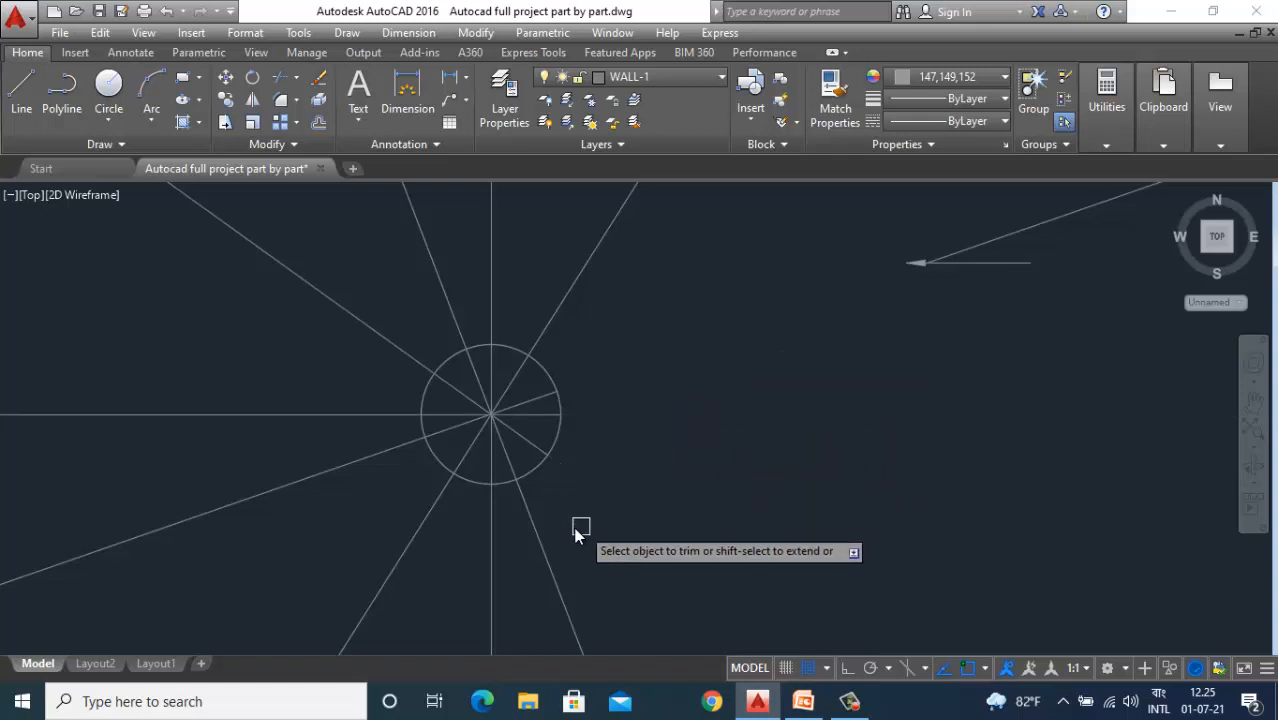
pyautogui.click(537, 536)
pyautogui.click(491, 515)
pyautogui.click(432, 508)
pyautogui.click(381, 451)
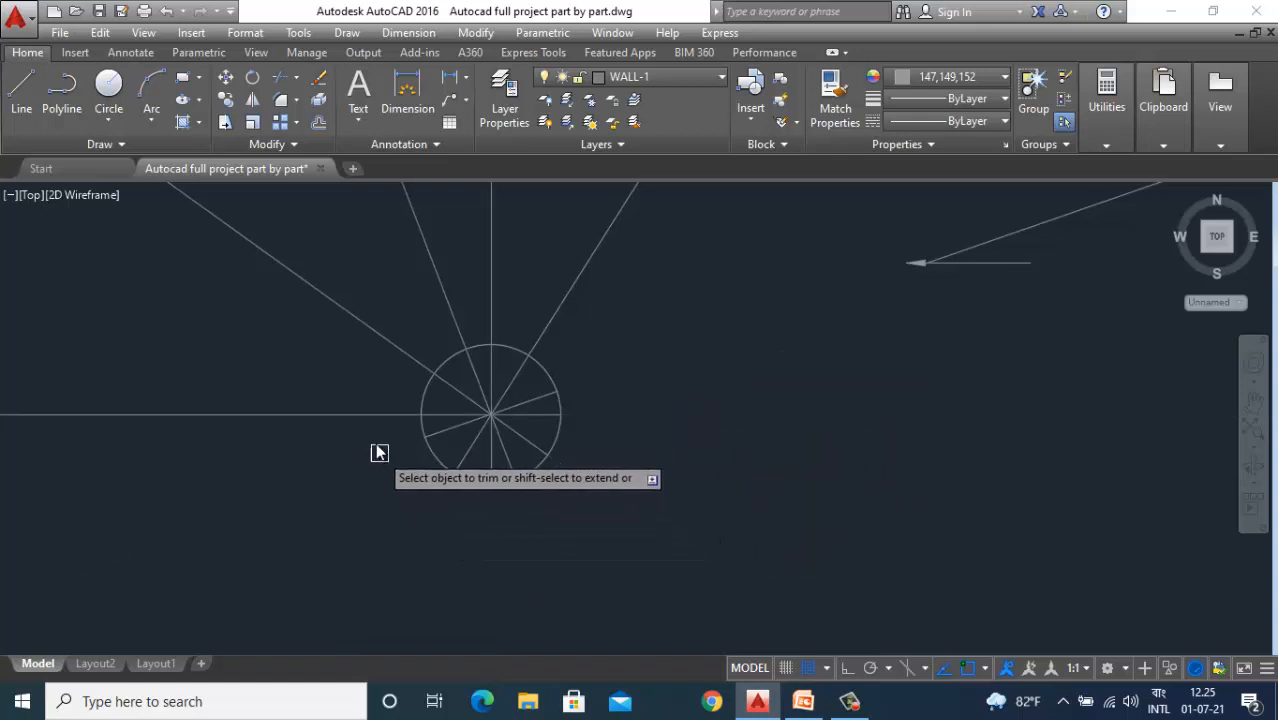
pyautogui.click(368, 414)
pyautogui.click(390, 345)
pyautogui.click(452, 317)
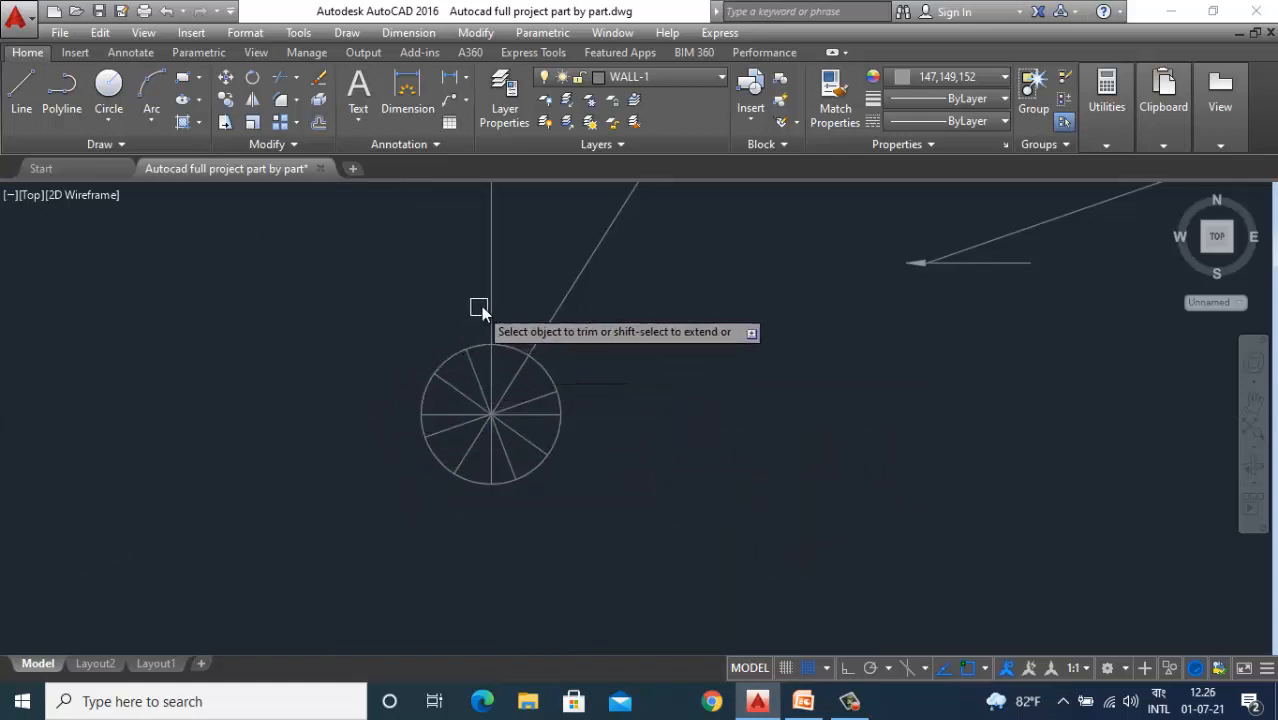
pyautogui.click(491, 304)
pyautogui.click(553, 317)
pyautogui.scroll(-10, 632, 470)
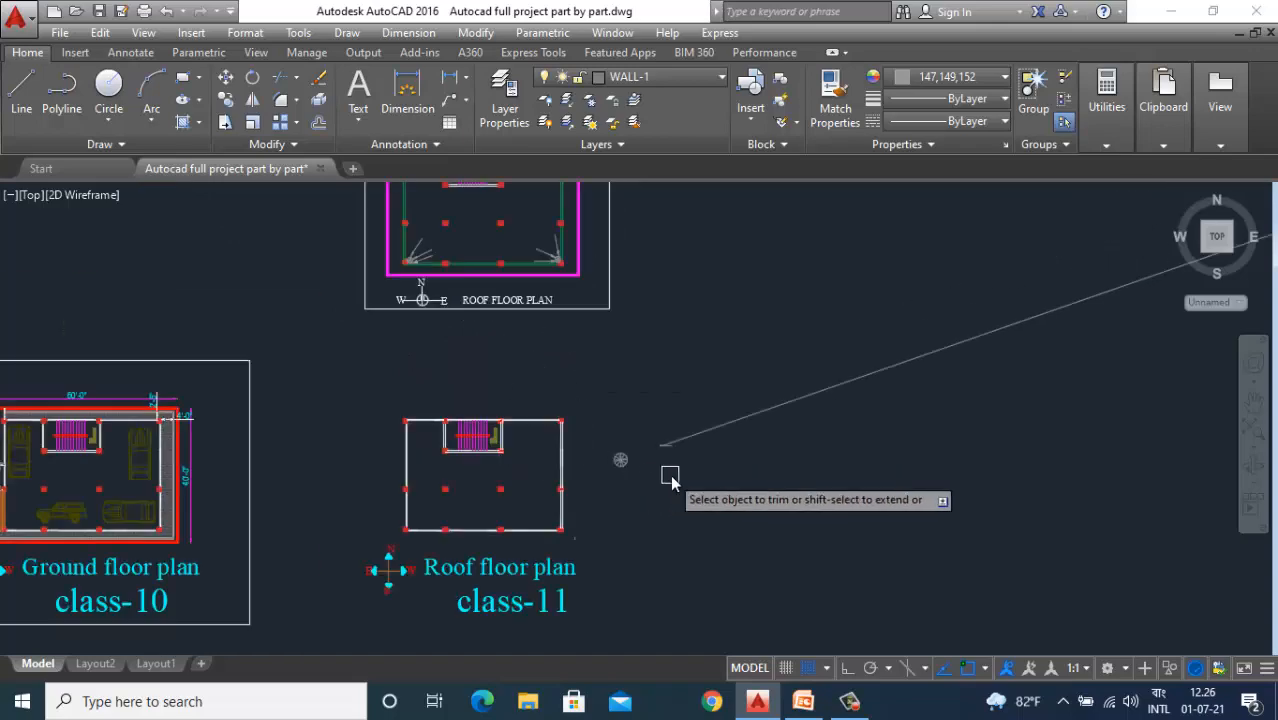
pyautogui.scroll(6, 689, 476)
pyautogui.scroll(4, 627, 512)
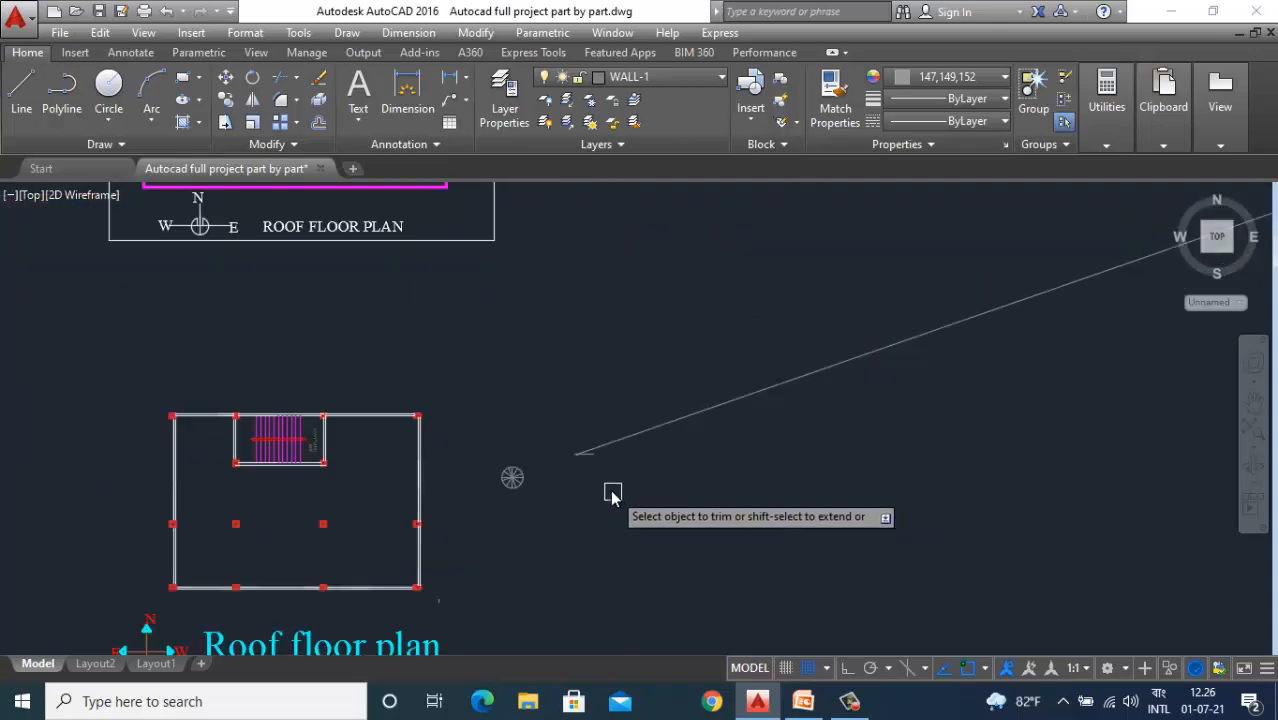
# End the trimming and delete the leftover slanted construction line that runs off from the arrow.
pyautogui.scroll(5, 598, 462)
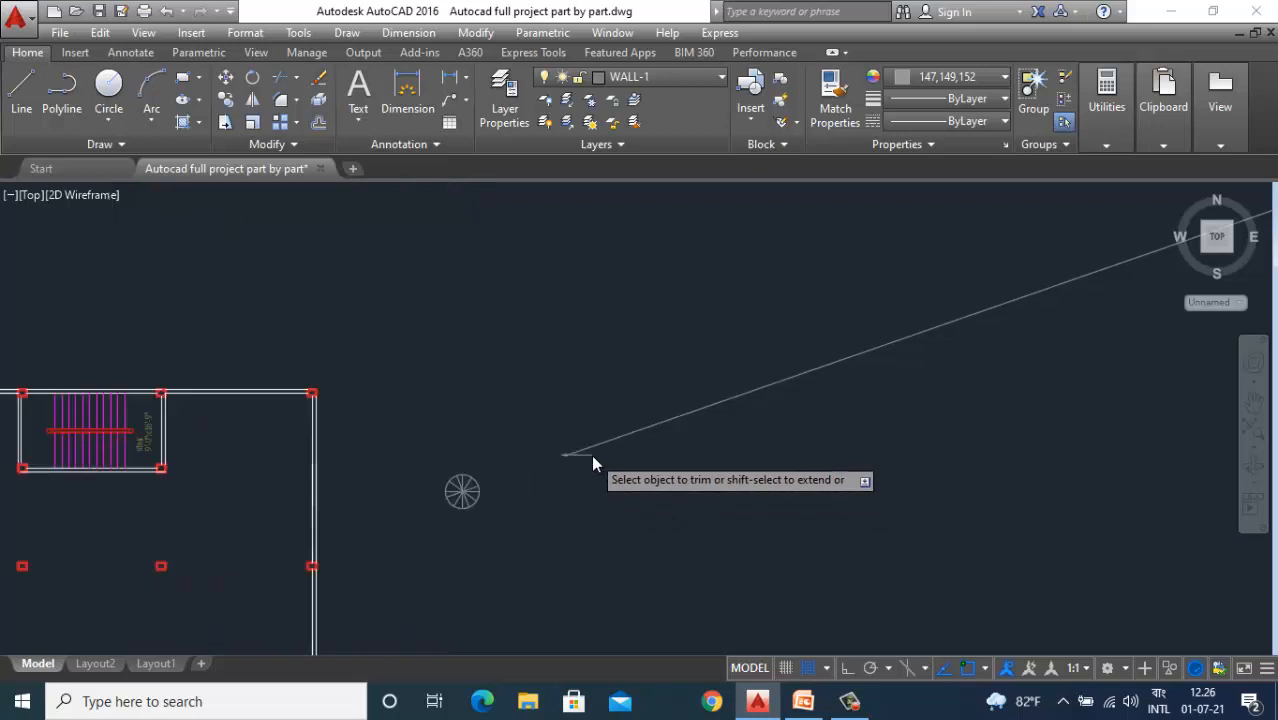
pyautogui.press('Escape')
pyautogui.click(659, 410)
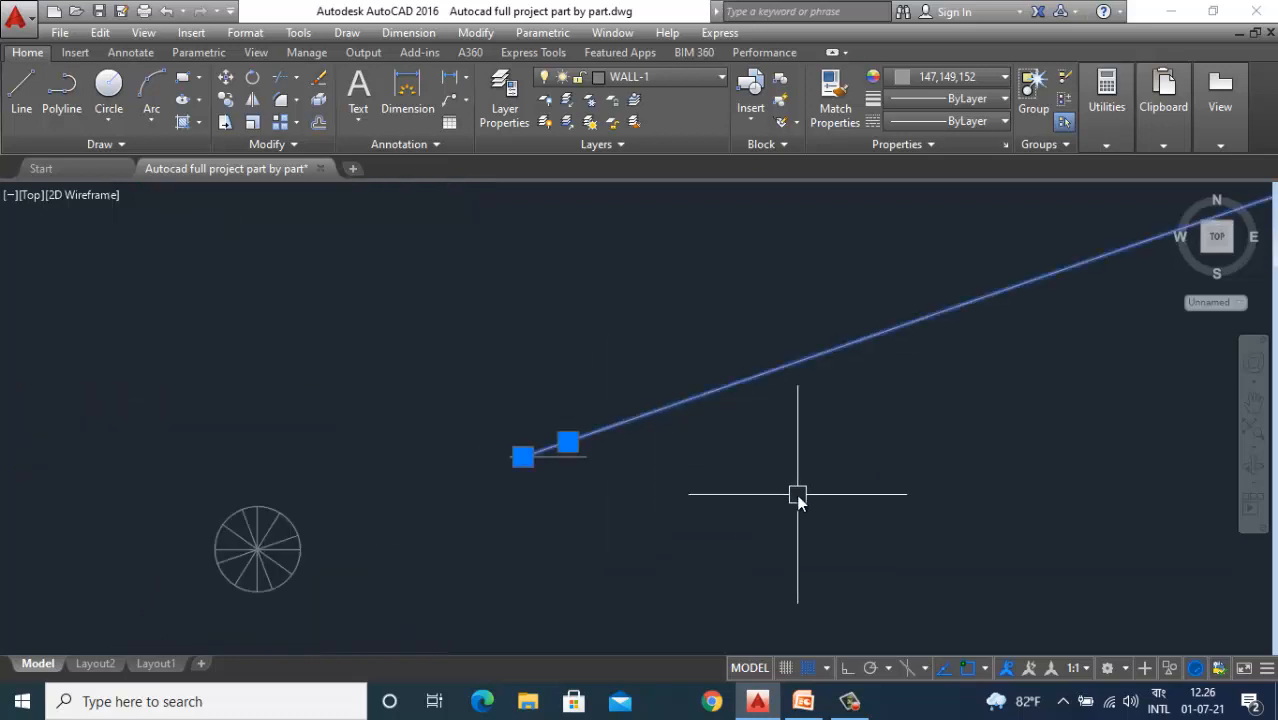
pyautogui.press('Delete')
pyautogui.scroll(-3, 495, 410)
pyautogui.scroll(5, 490, 425)
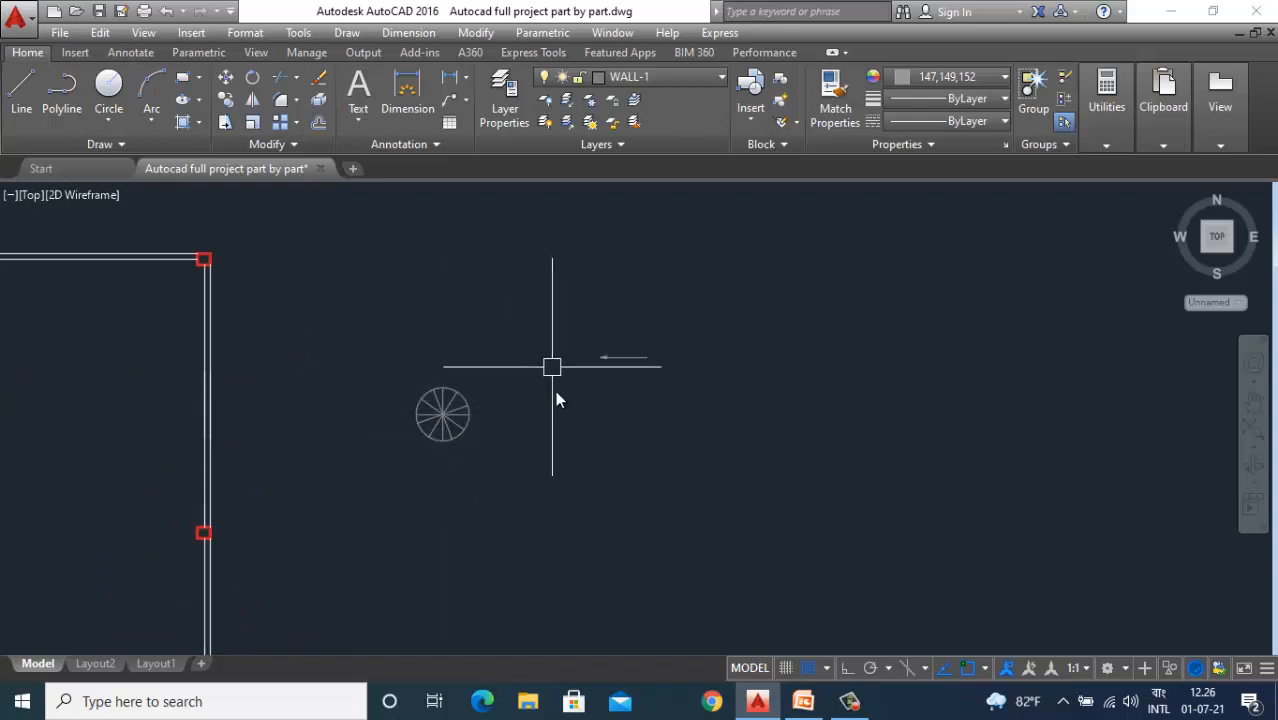
pyautogui.scroll(-5, 565, 420)
pyautogui.scroll(5, 538, 395)
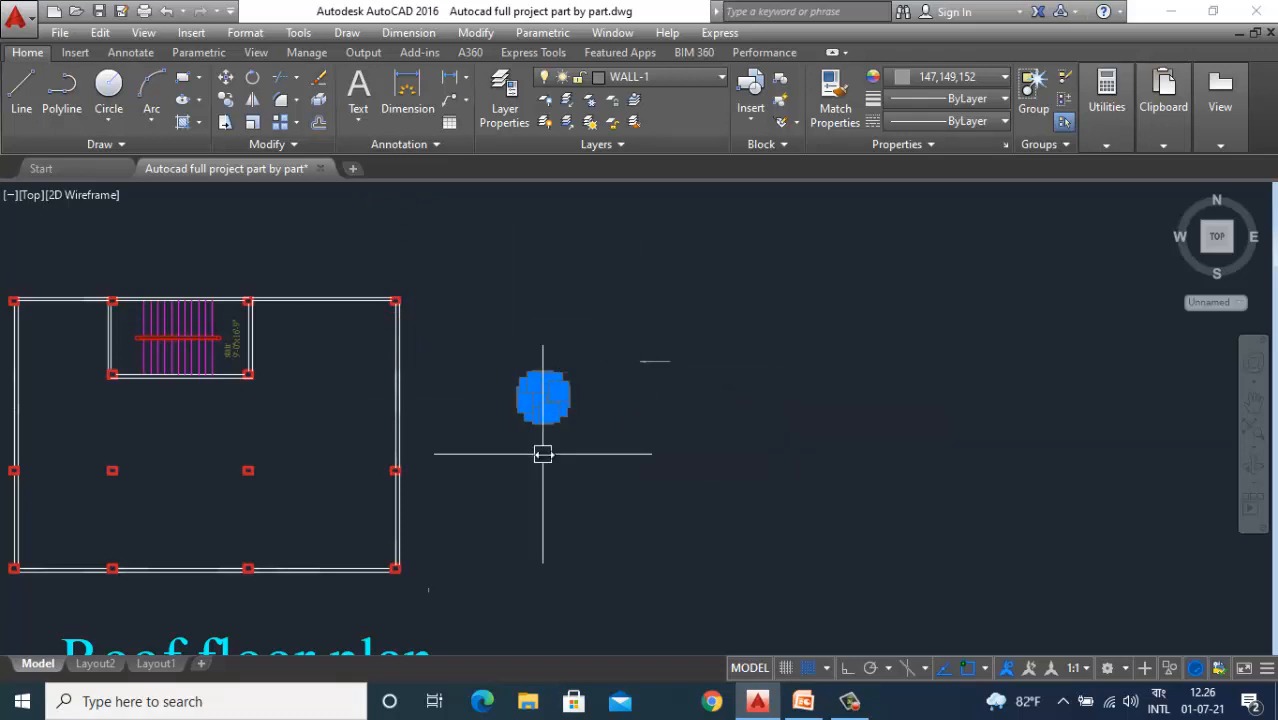
pyautogui.click(225, 100)
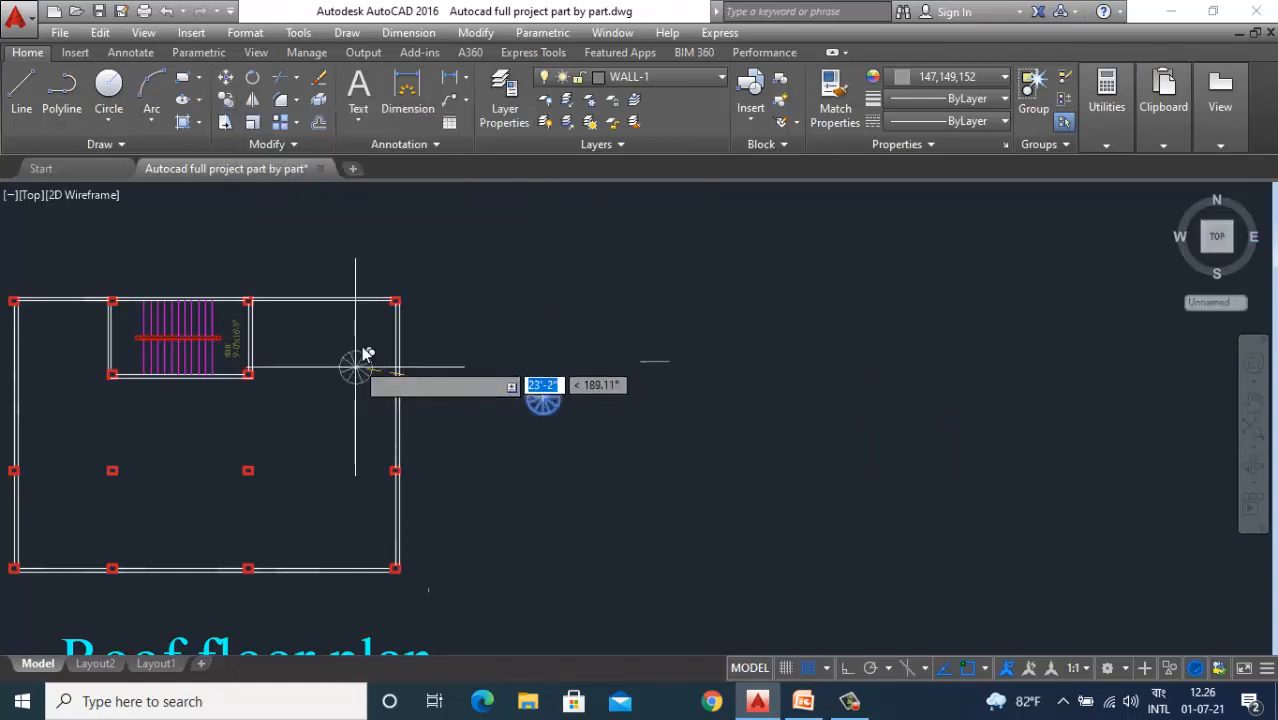
pyautogui.scroll(8, 385, 320)
pyautogui.scroll(-5, 350, 348)
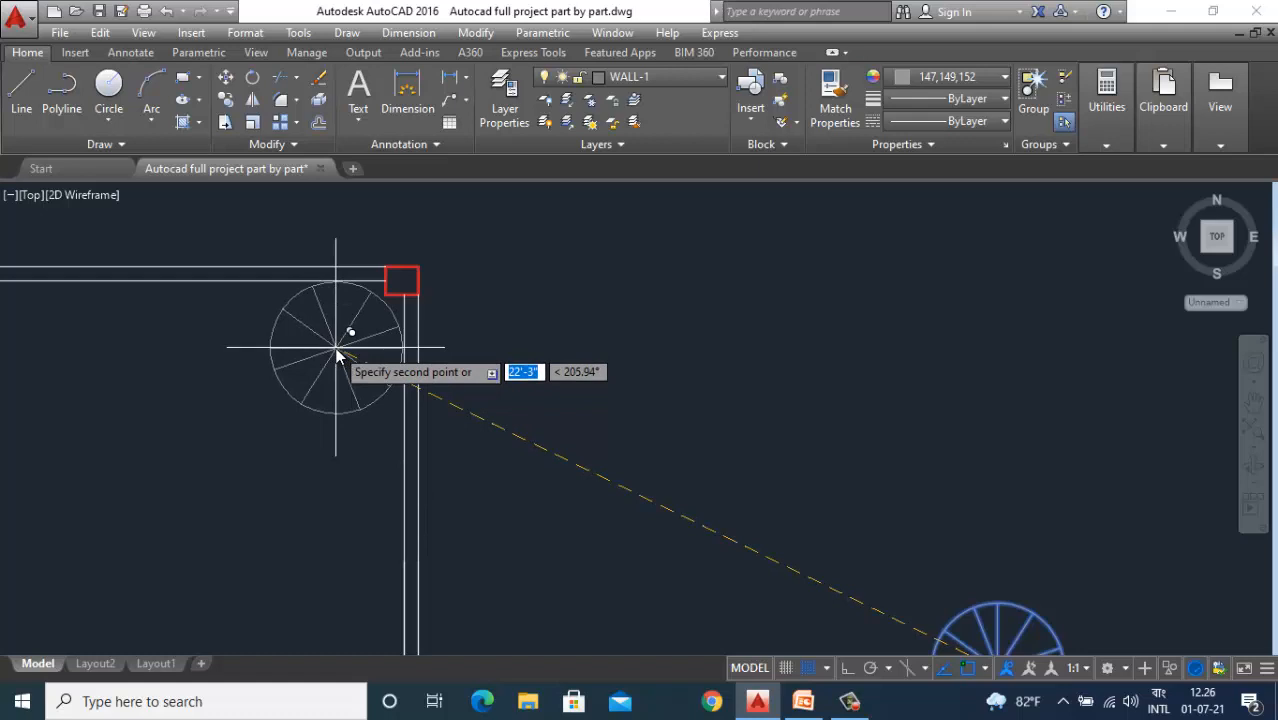
pyautogui.press('Escape')
# Scale the spoked circle from its rim with the Reference option, using a spoke's full span as reference and 1' as new length.
pyautogui.scroll(-4, 340, 345)
pyautogui.scroll(3, 520, 390)
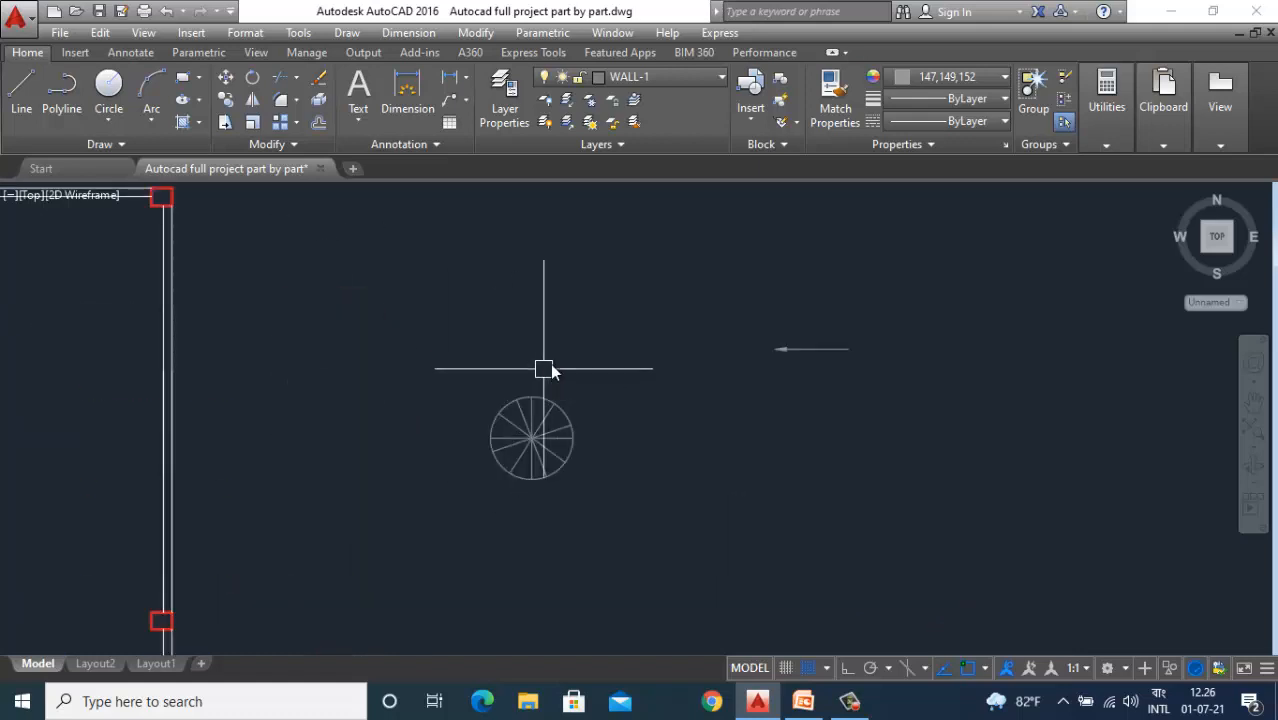
pyautogui.moveTo(605, 395)
pyautogui.mouseDown()
pyautogui.moveTo(424, 489)
pyautogui.moveTo(441, 397)
pyautogui.mouseUp()
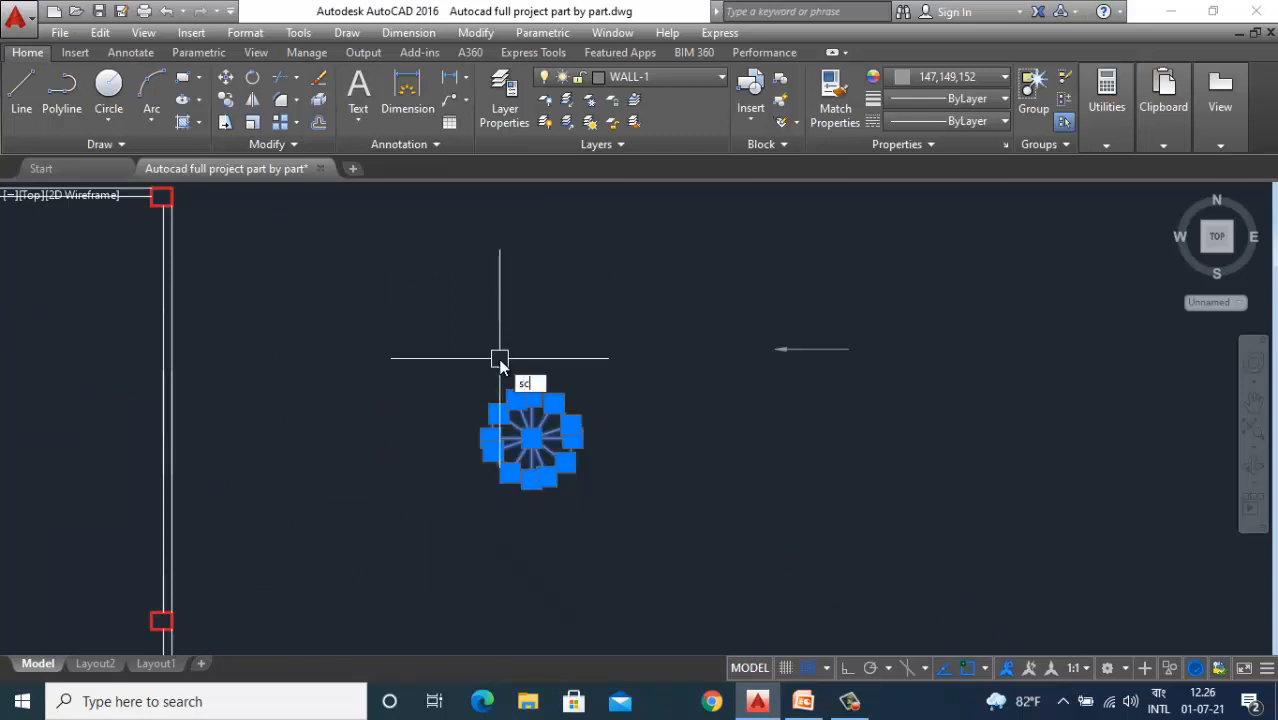
pyautogui.press('Return')
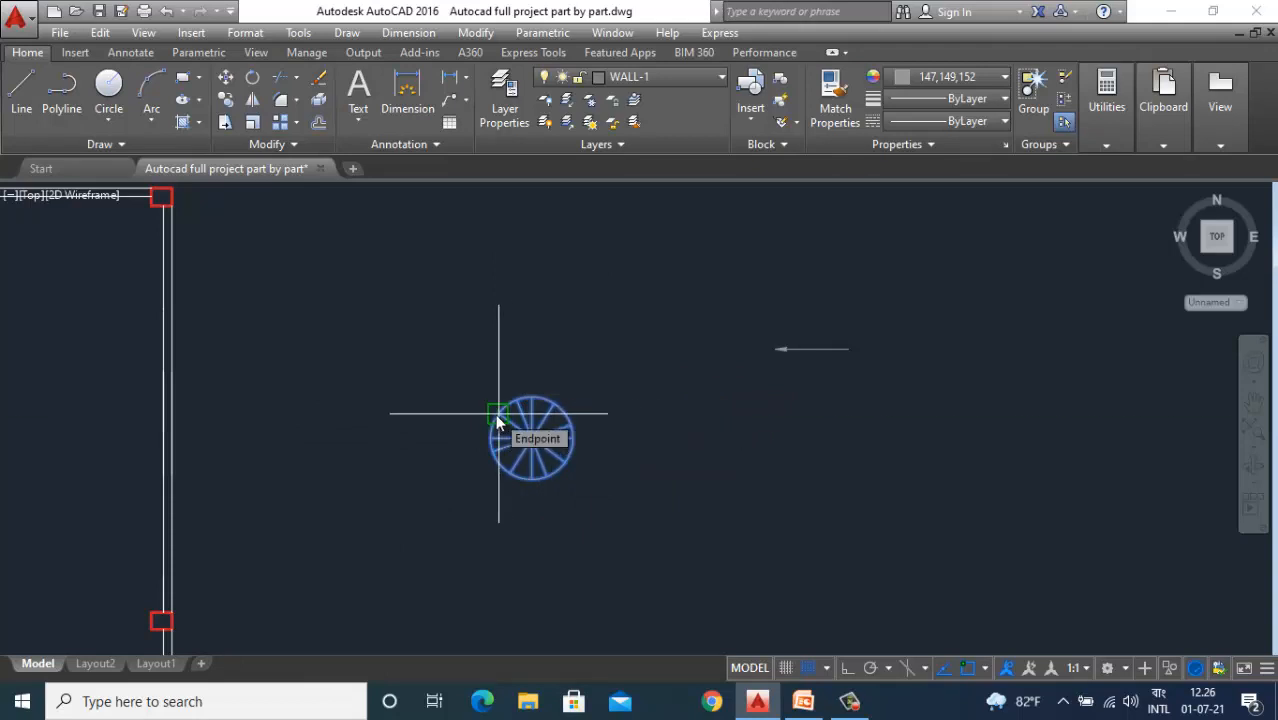
pyautogui.click(498, 417)
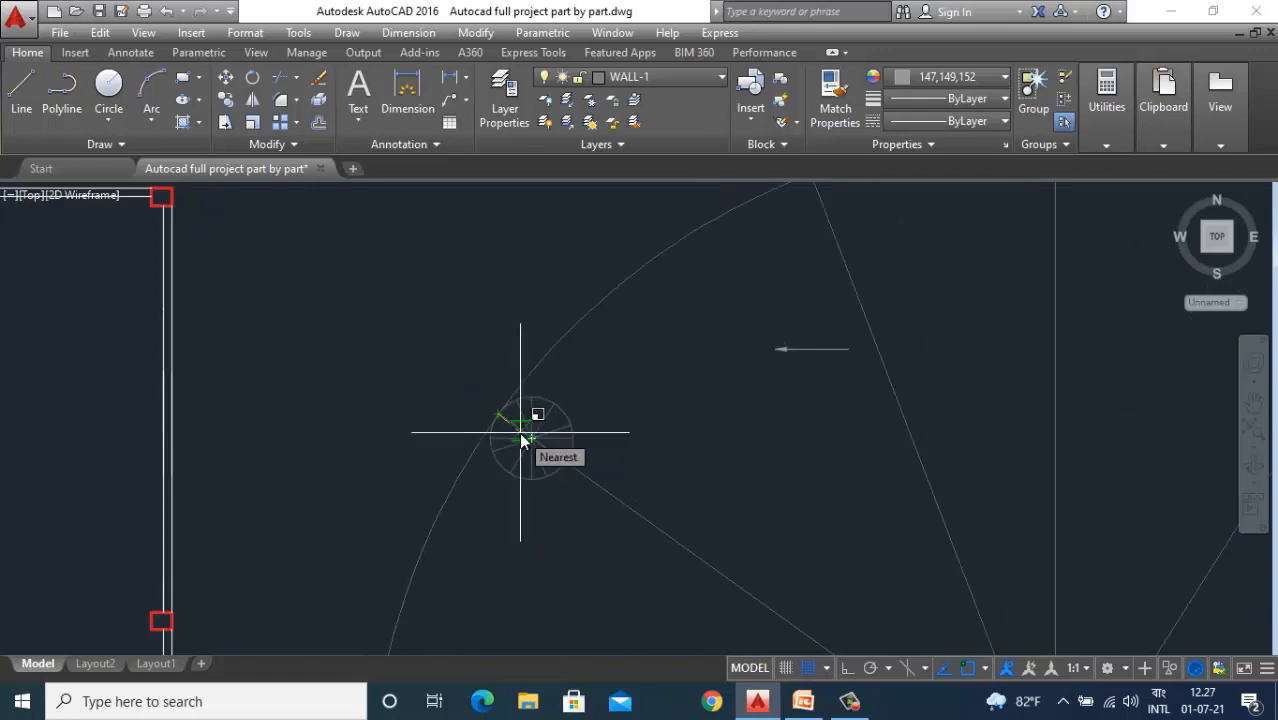
pyautogui.rightClick(520, 440)
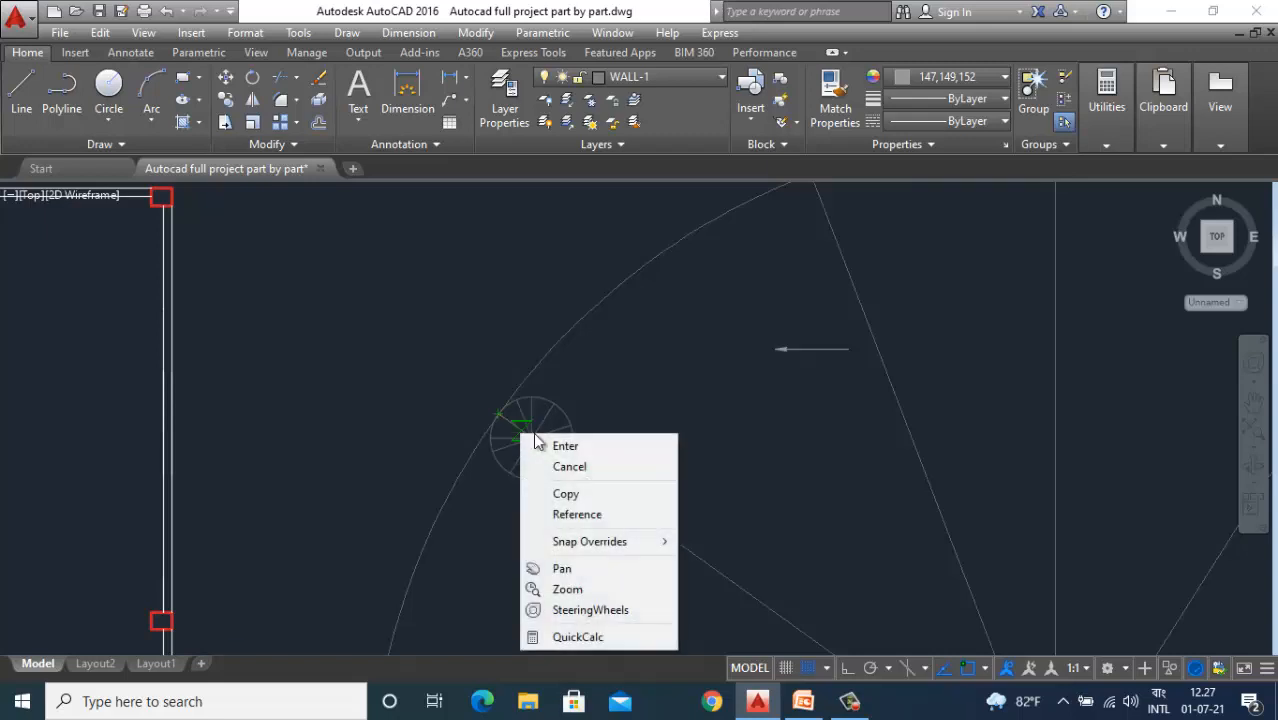
pyautogui.click(588, 514)
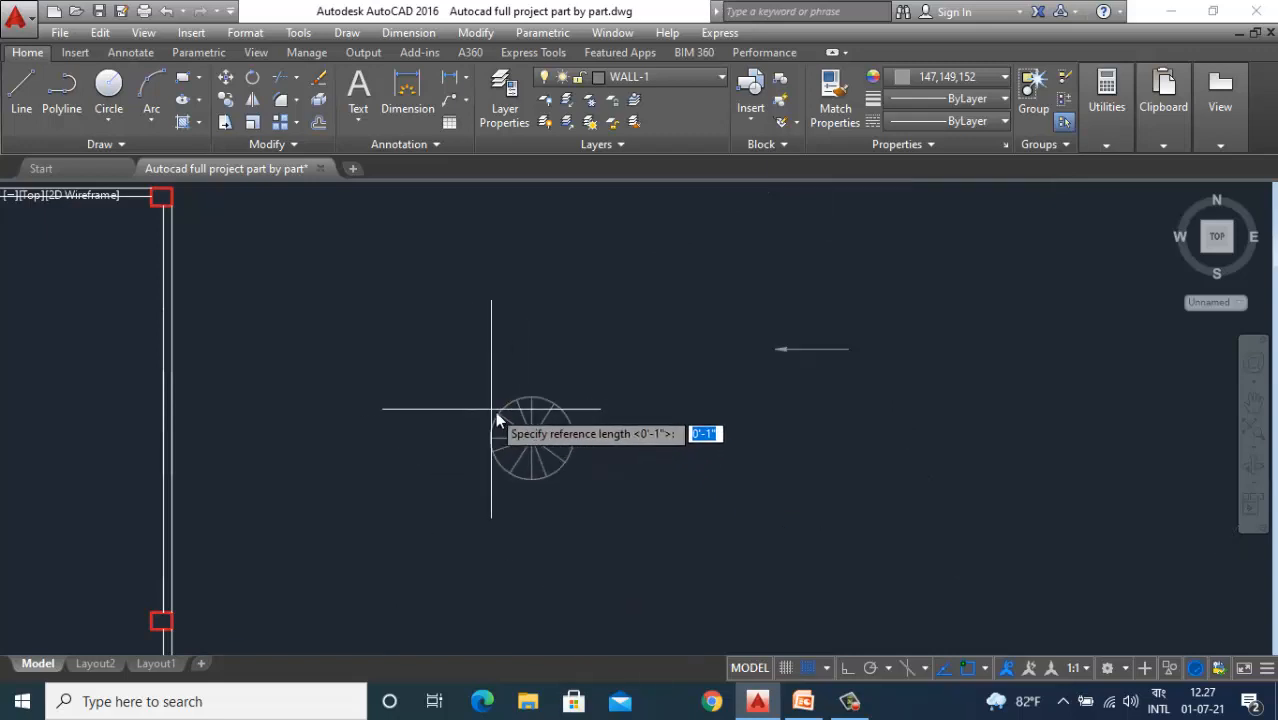
pyautogui.click(498, 413)
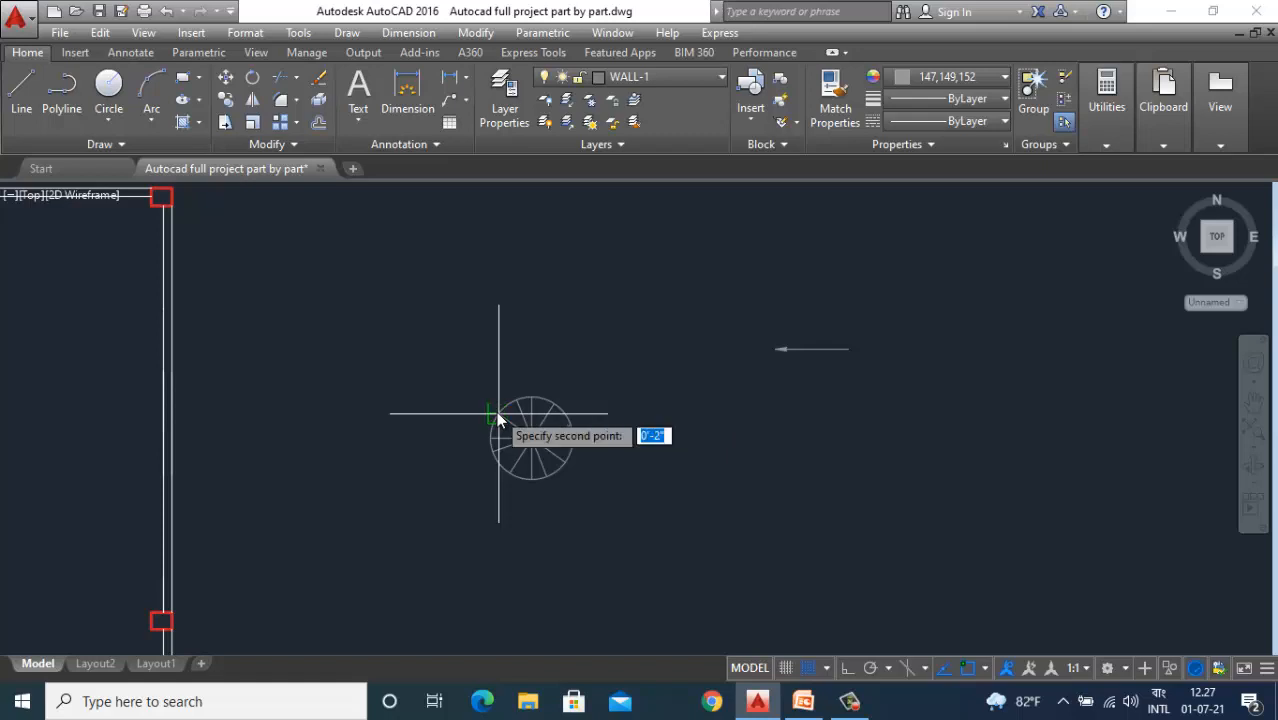
pyautogui.click(564, 462)
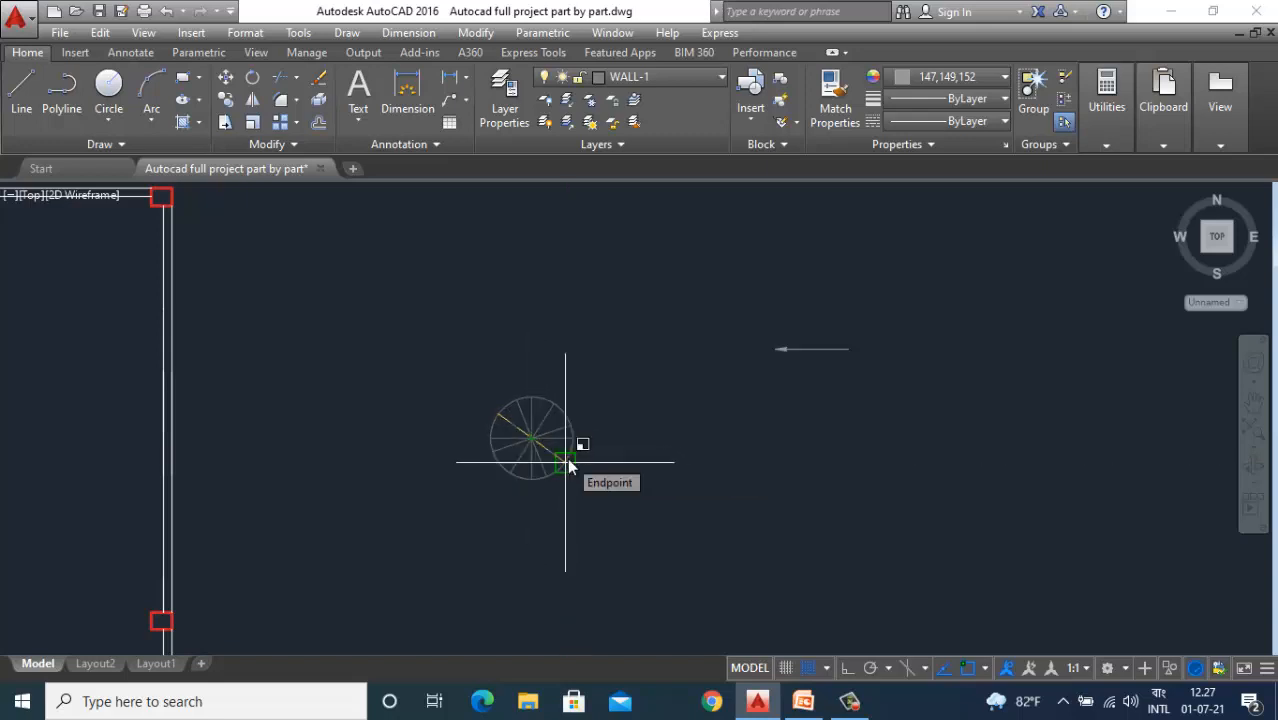
pyautogui.write('1')
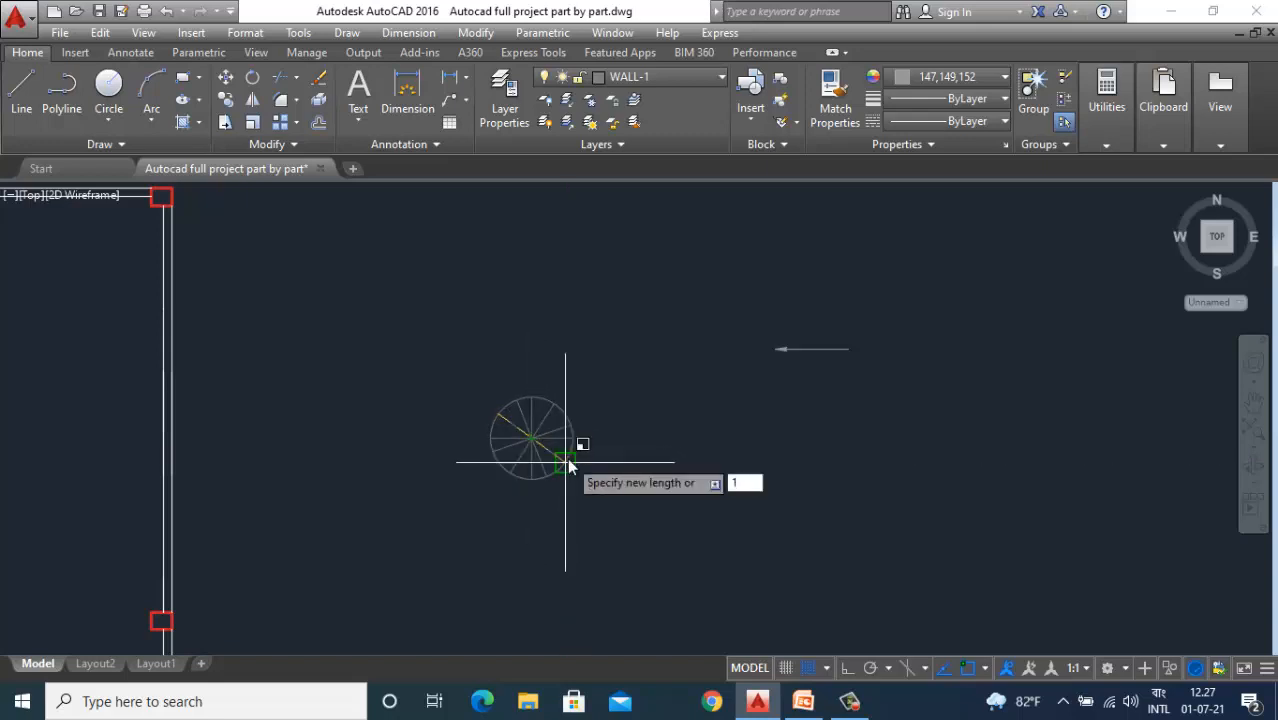
pyautogui.press('Return')
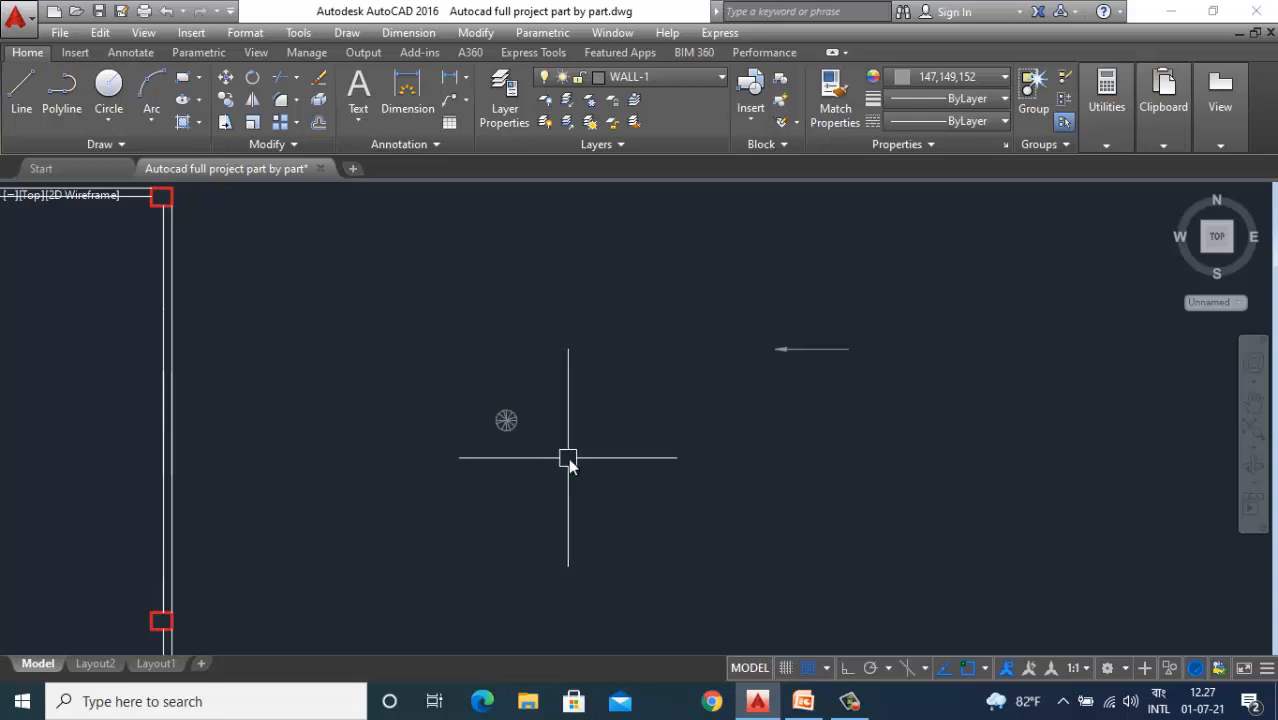
pyautogui.scroll(4, 508, 417)
pyautogui.scroll(-3, 470, 400)
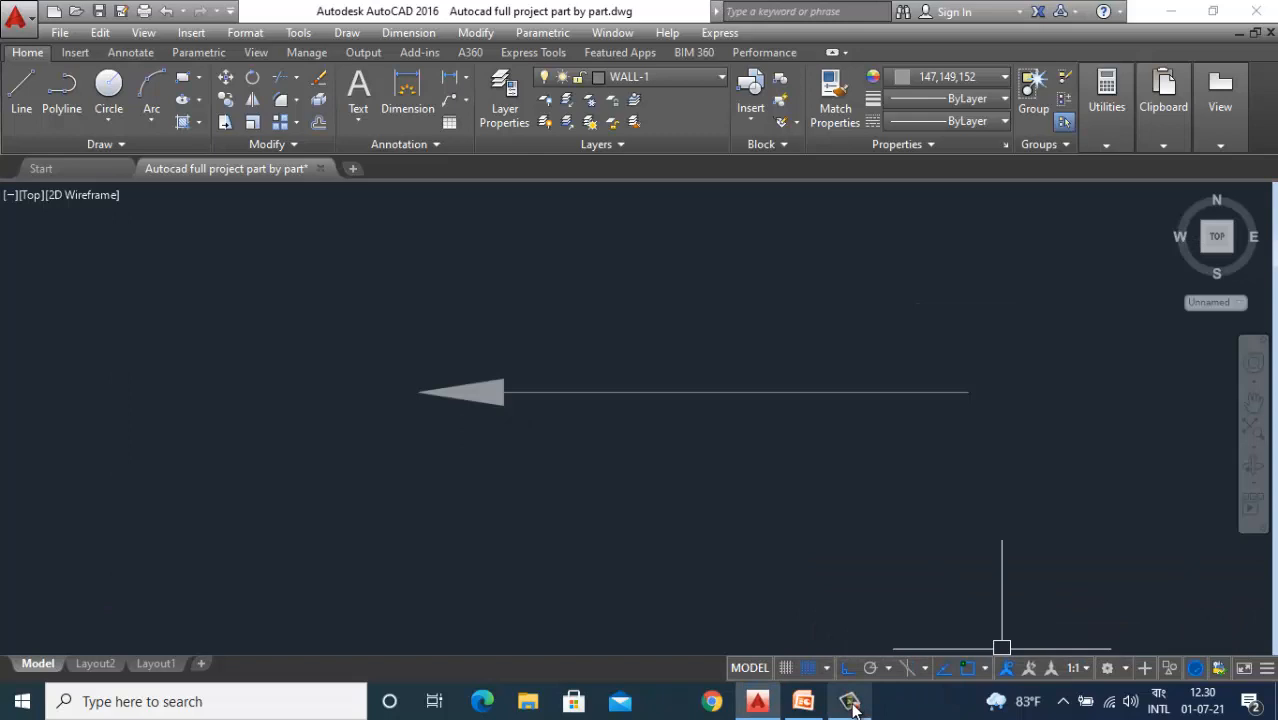
pyautogui.click(850, 703)
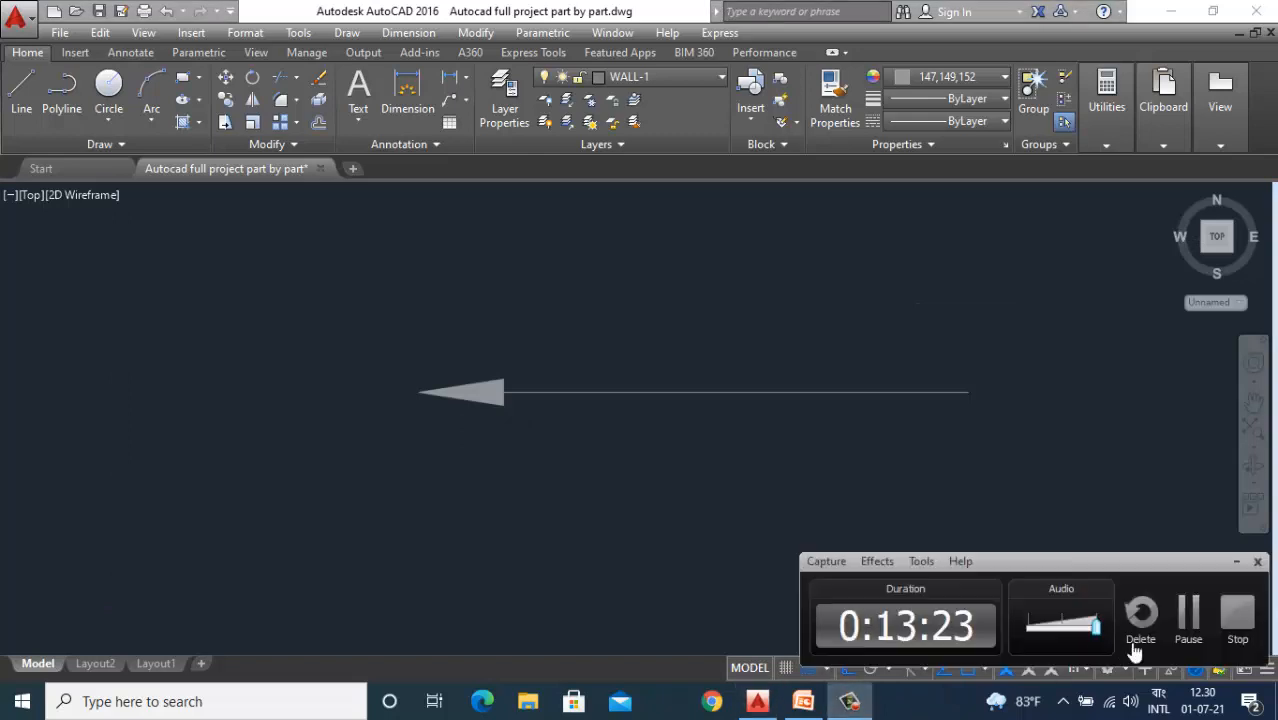
pyautogui.click(1187, 618)
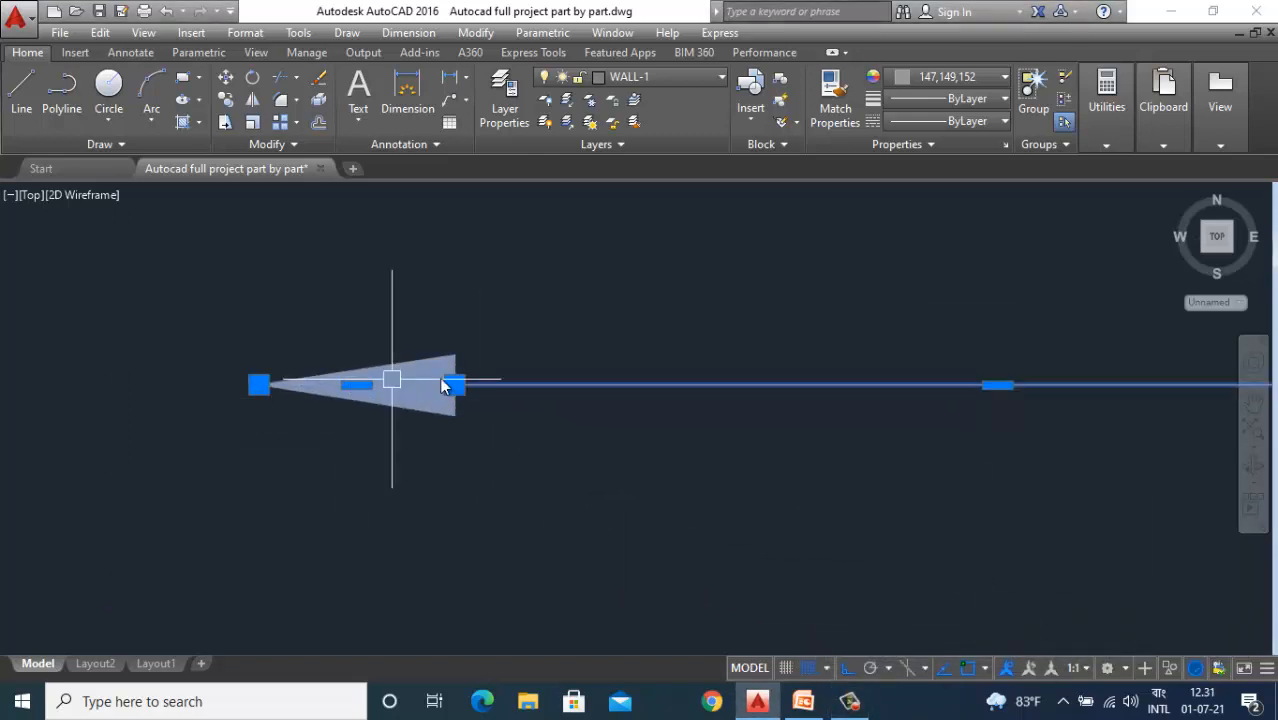
# Start scaling the polyline arrow with its tip as the base point, using the Reference option.
pyautogui.scroll(-2, 128, 398)
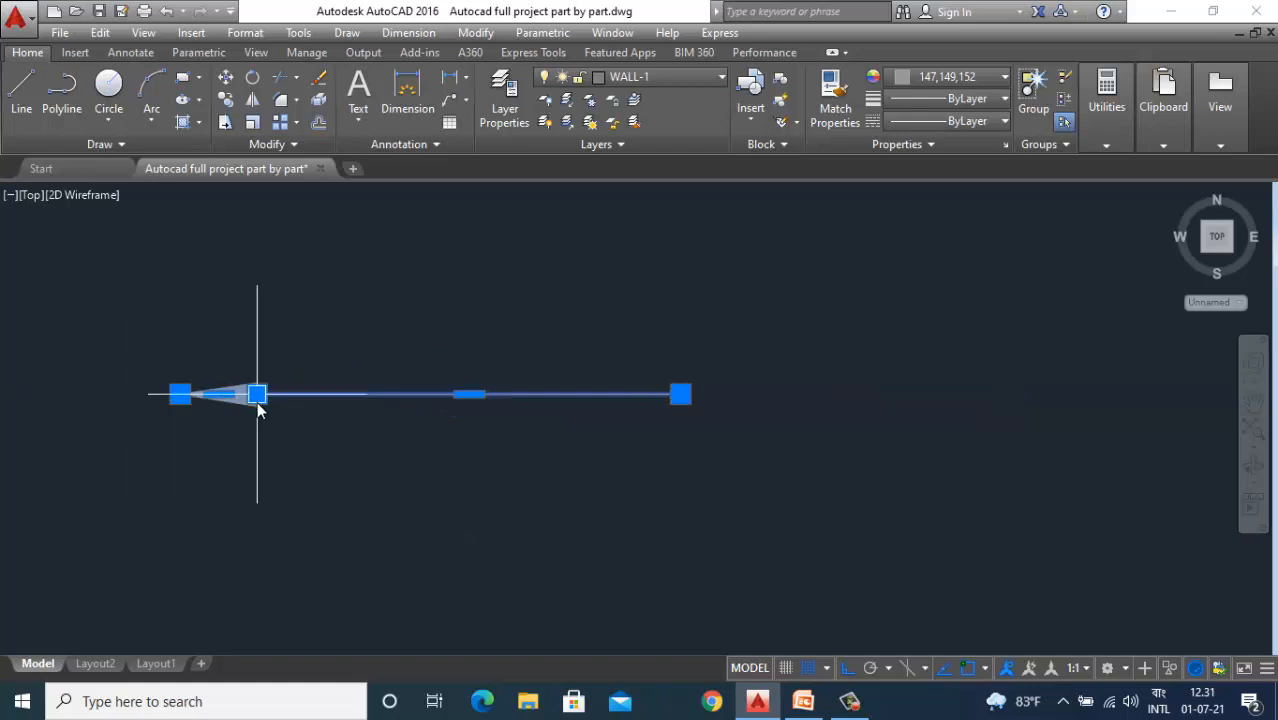
pyautogui.scroll(3, 260, 398)
pyautogui.scroll(-3, 317, 370)
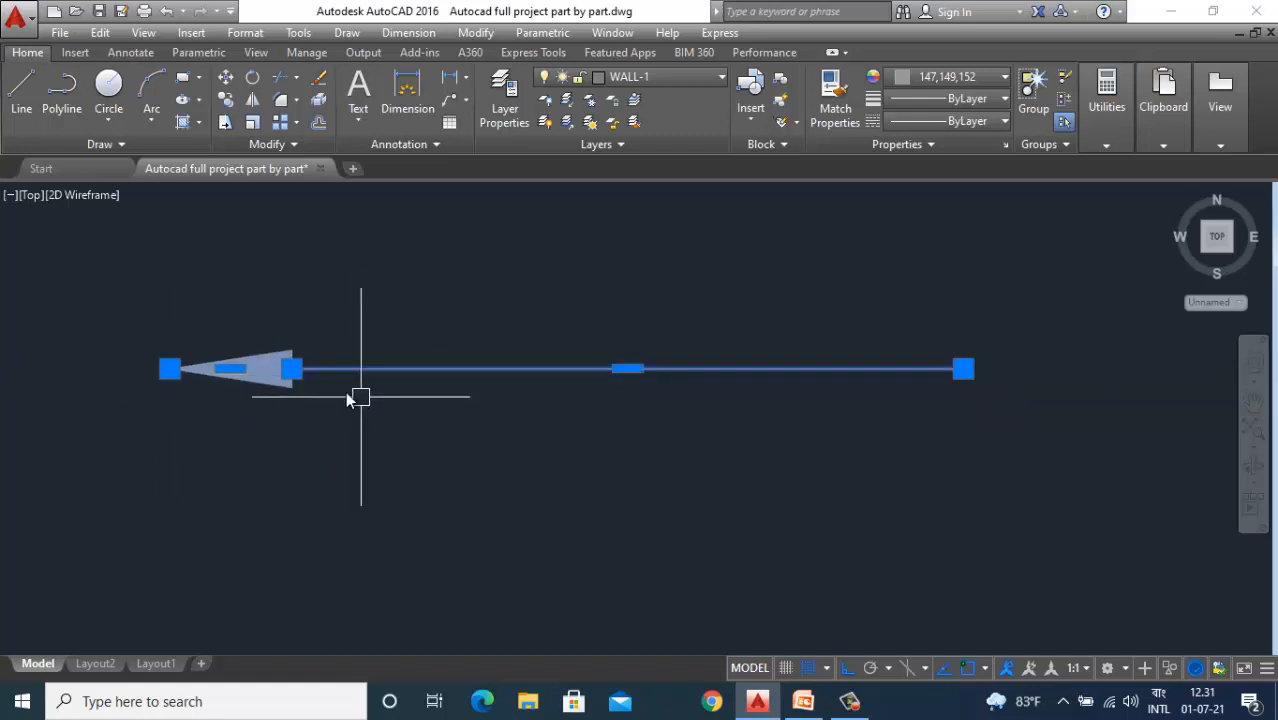
pyautogui.scroll(2, 260, 380)
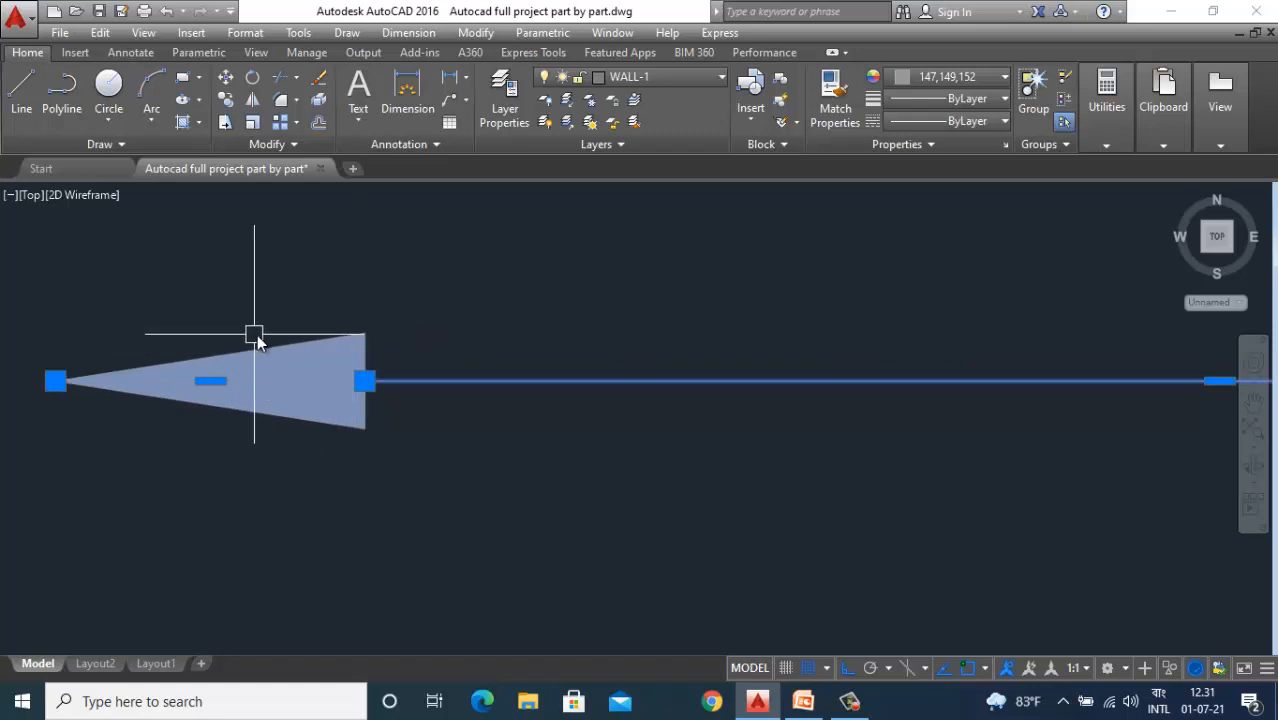
pyautogui.write('s')
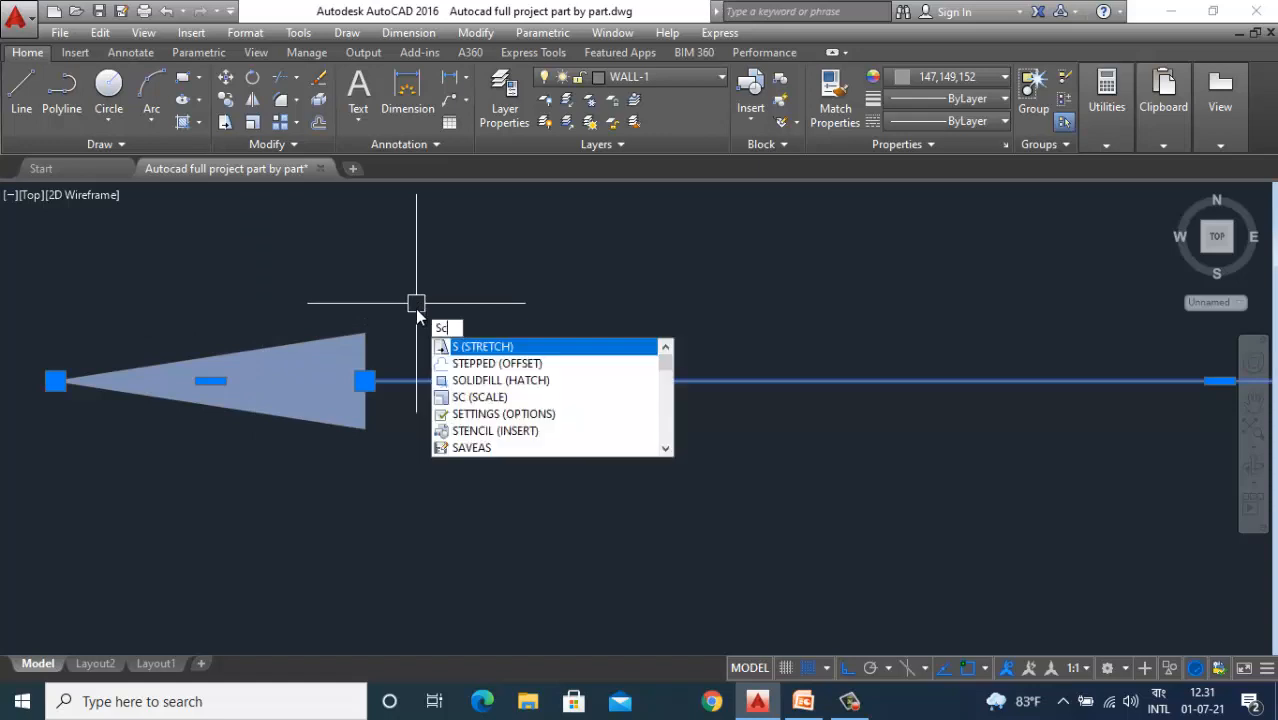
pyautogui.write('c')
pyautogui.press('Return')
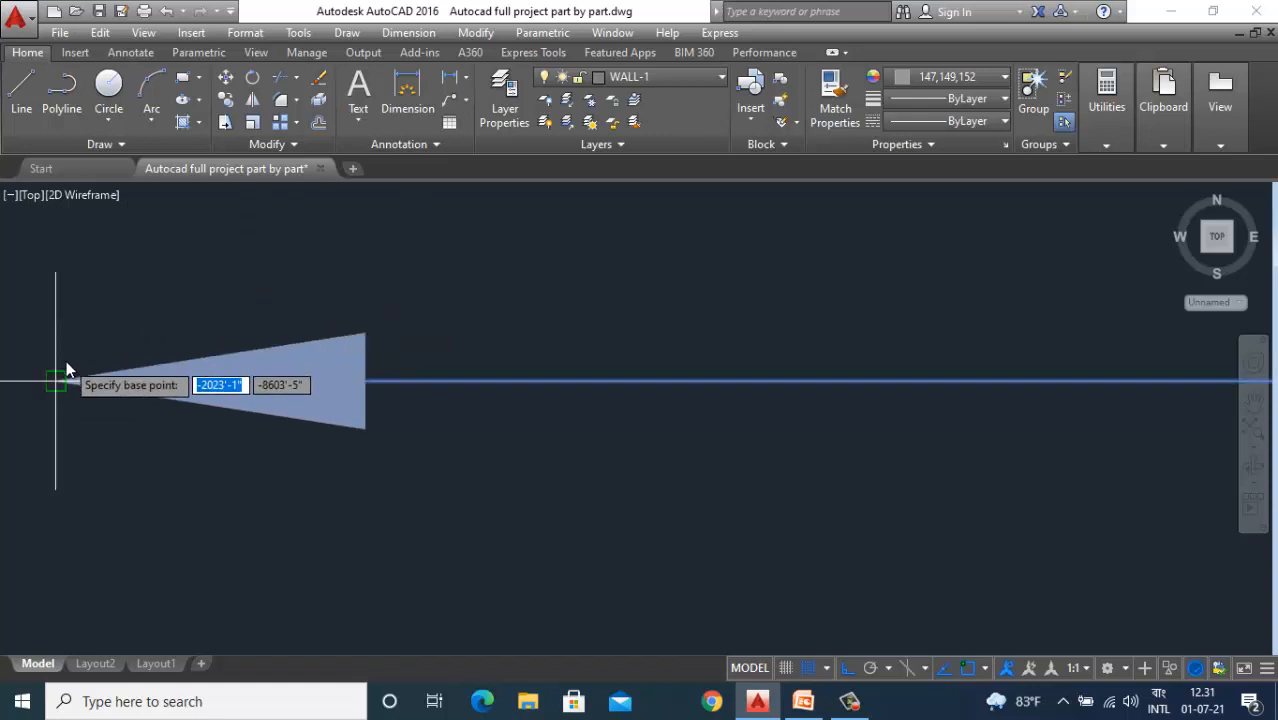
pyautogui.click(58, 386)
pyautogui.scroll(-2, 10, 359)
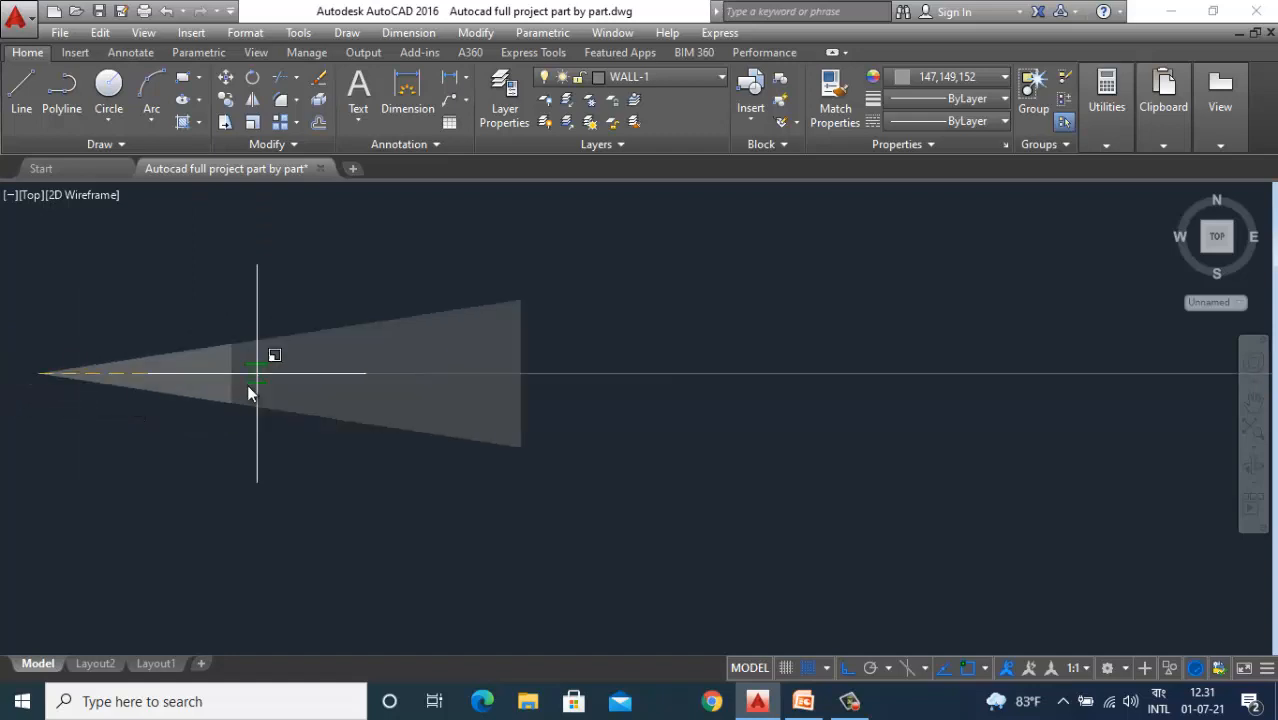
pyautogui.rightClick(348, 374)
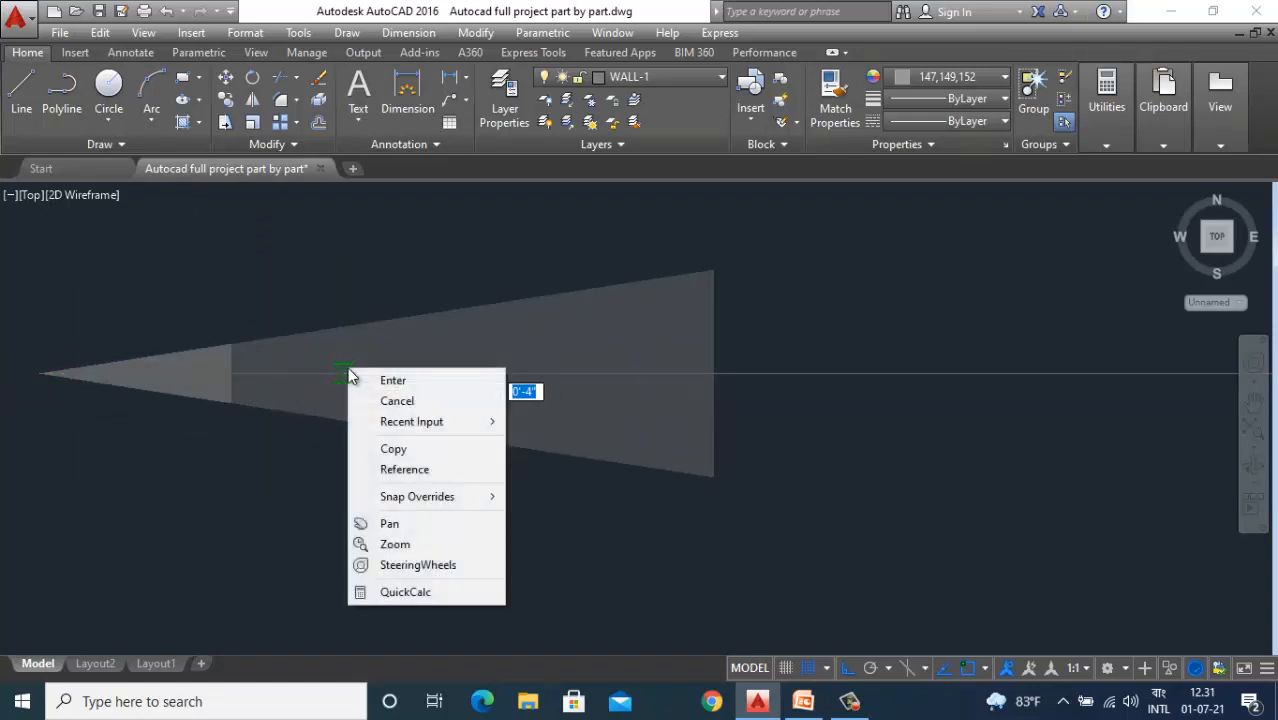
pyautogui.click(427, 469)
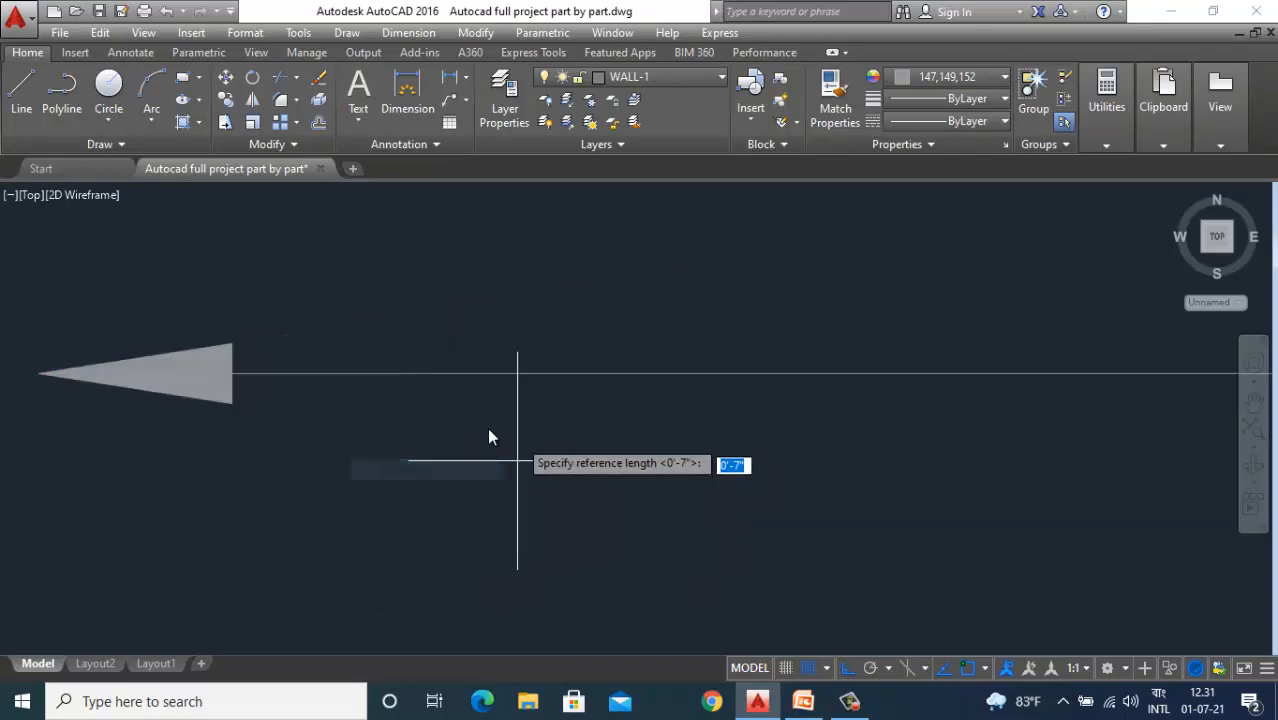
# Use the arrow's full length, from its tip to the end of its shaft, as the scaling reference.
pyautogui.click(46, 383)
pyautogui.scroll(-3, 36, 426)
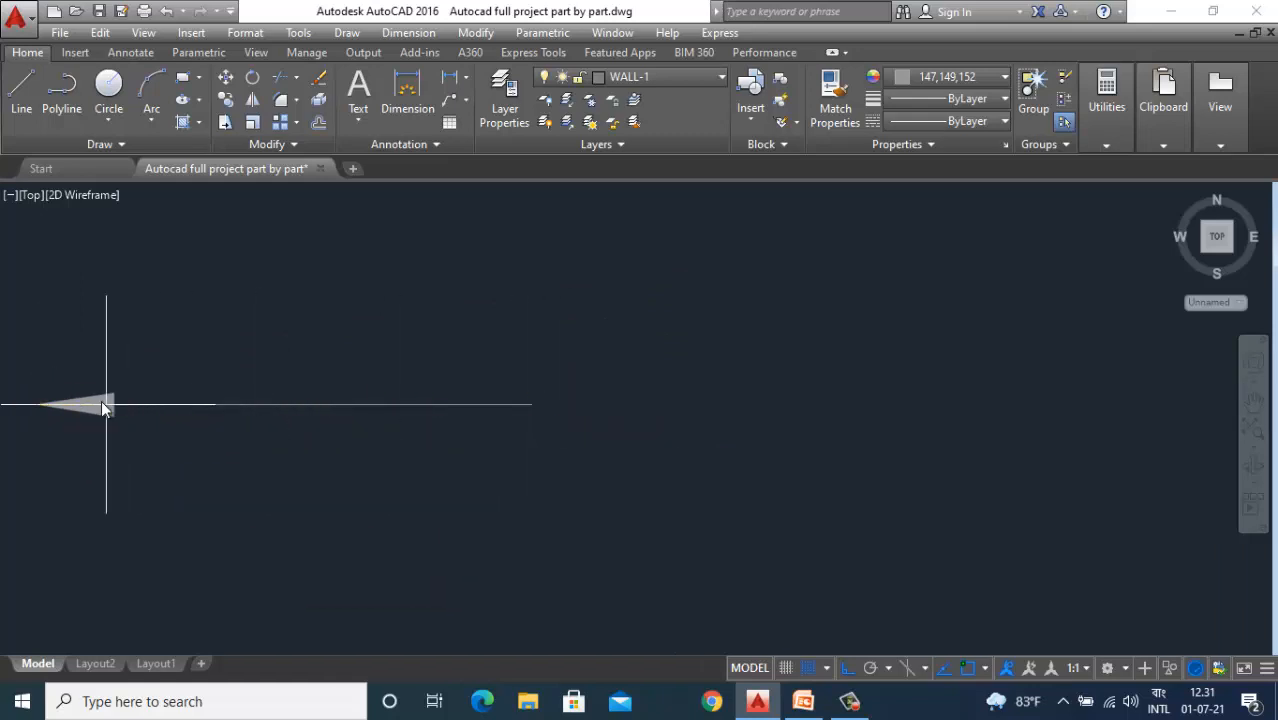
pyautogui.scroll(-2, 552, 384)
pyautogui.scroll(5, 386, 389)
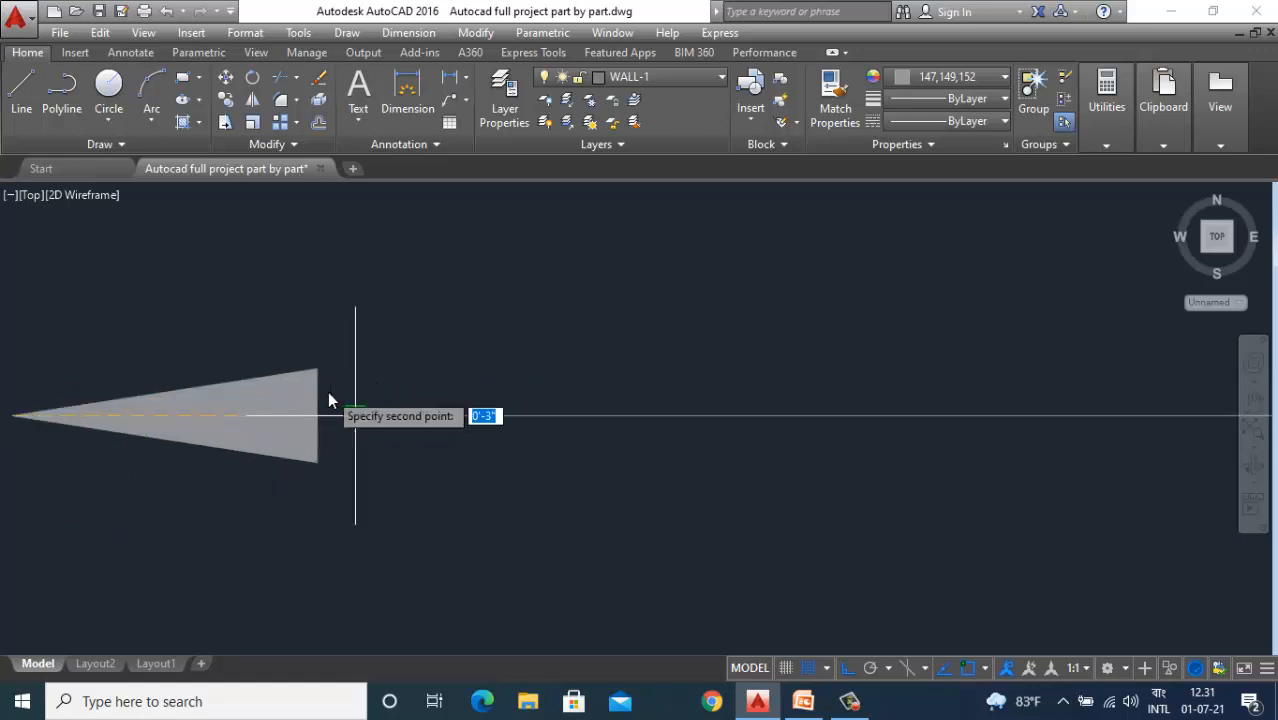
pyautogui.scroll(-3, 290, 400)
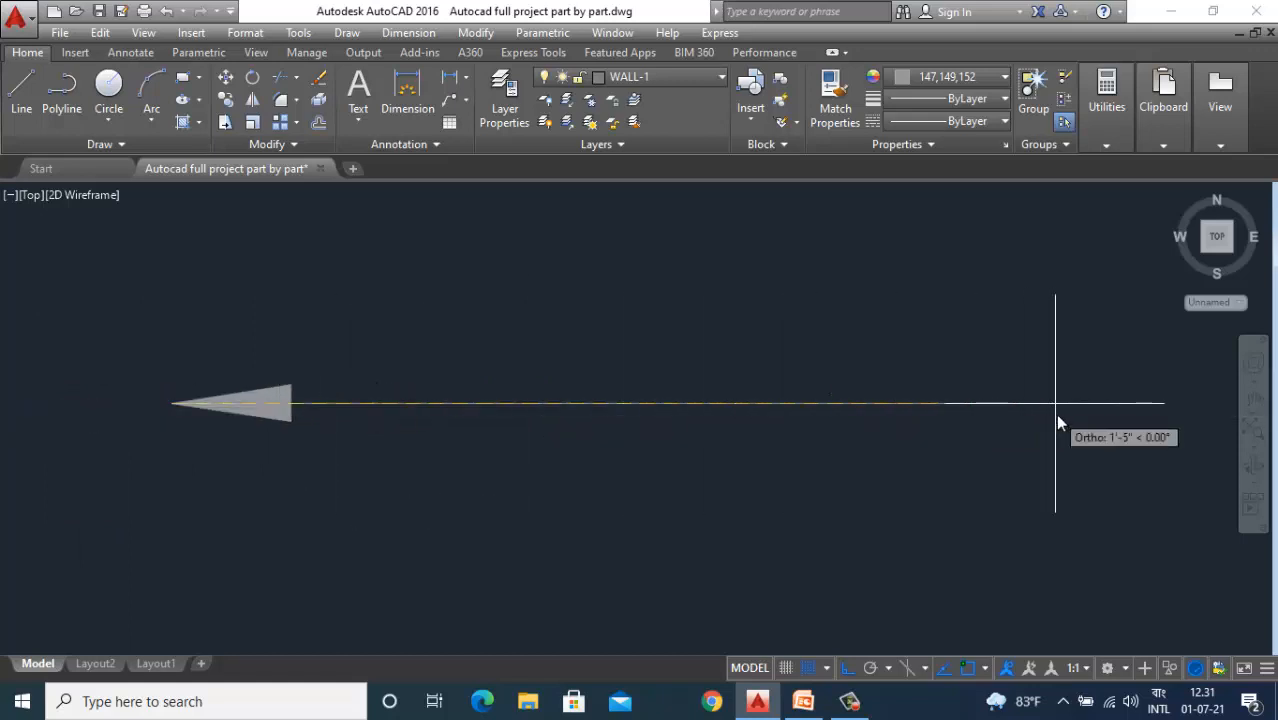
pyautogui.scroll(-3, 843, 440)
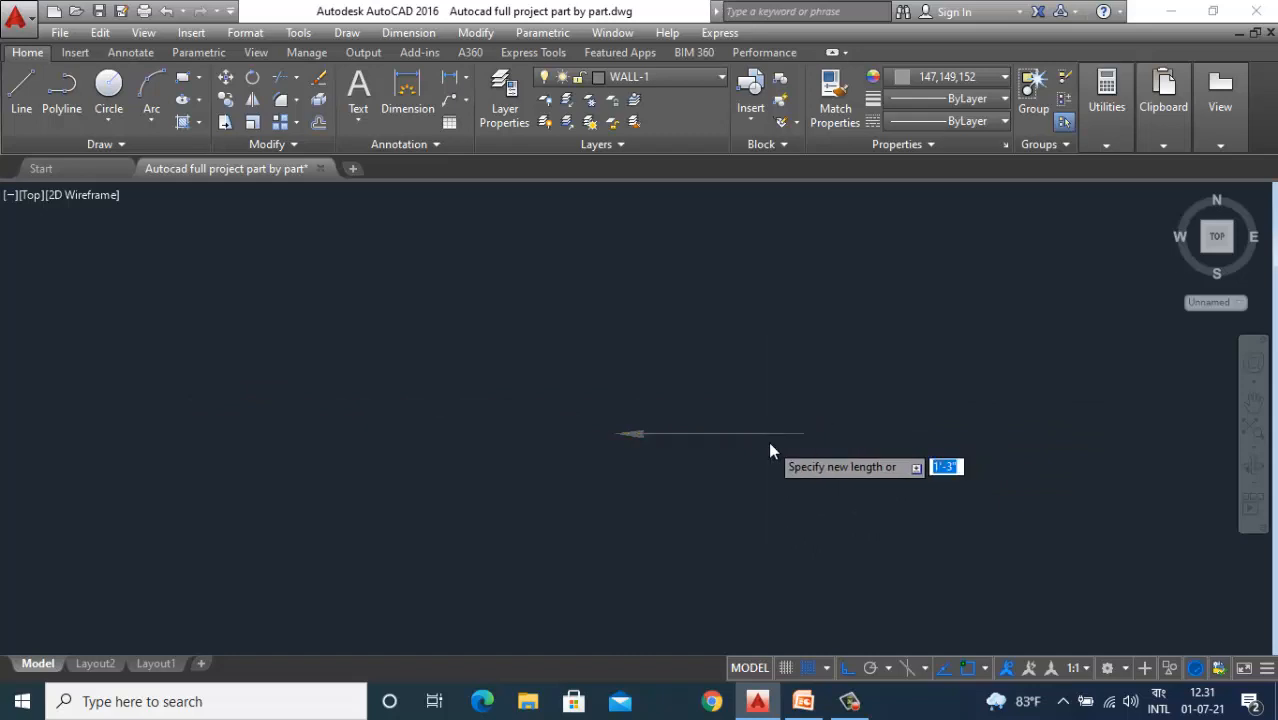
# Finish scaling the arrow horizontally from its tip to a new length of about 3'.
pyautogui.scroll(3, 768, 441)
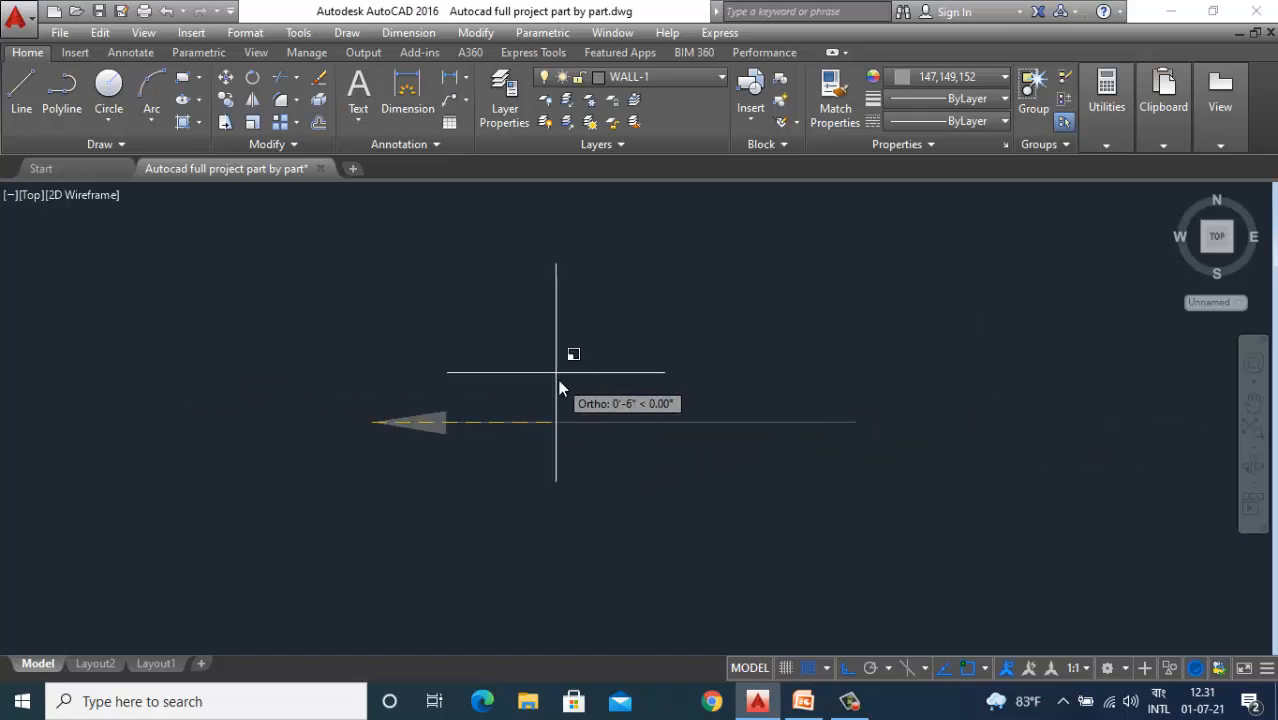
pyautogui.scroll(-3, 557, 372)
pyautogui.scroll(3, 722, 402)
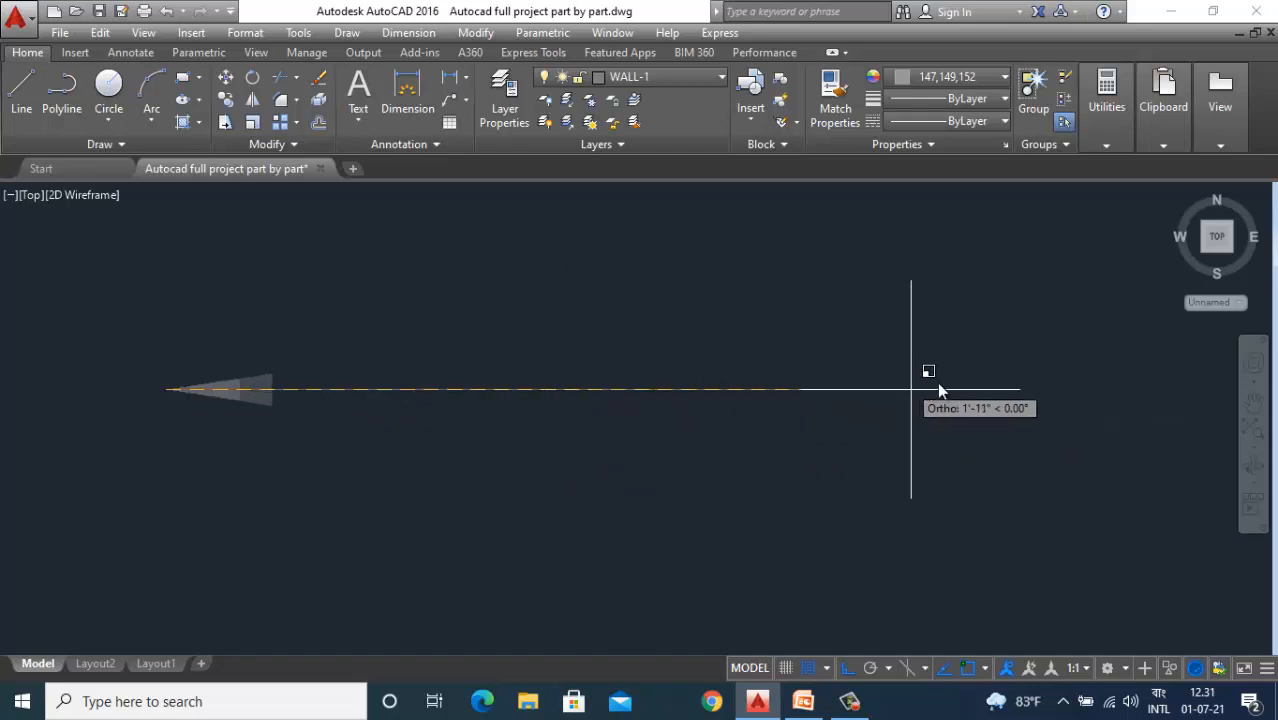
pyautogui.scroll(3, 1172, 375)
pyautogui.scroll(-3, 1095, 397)
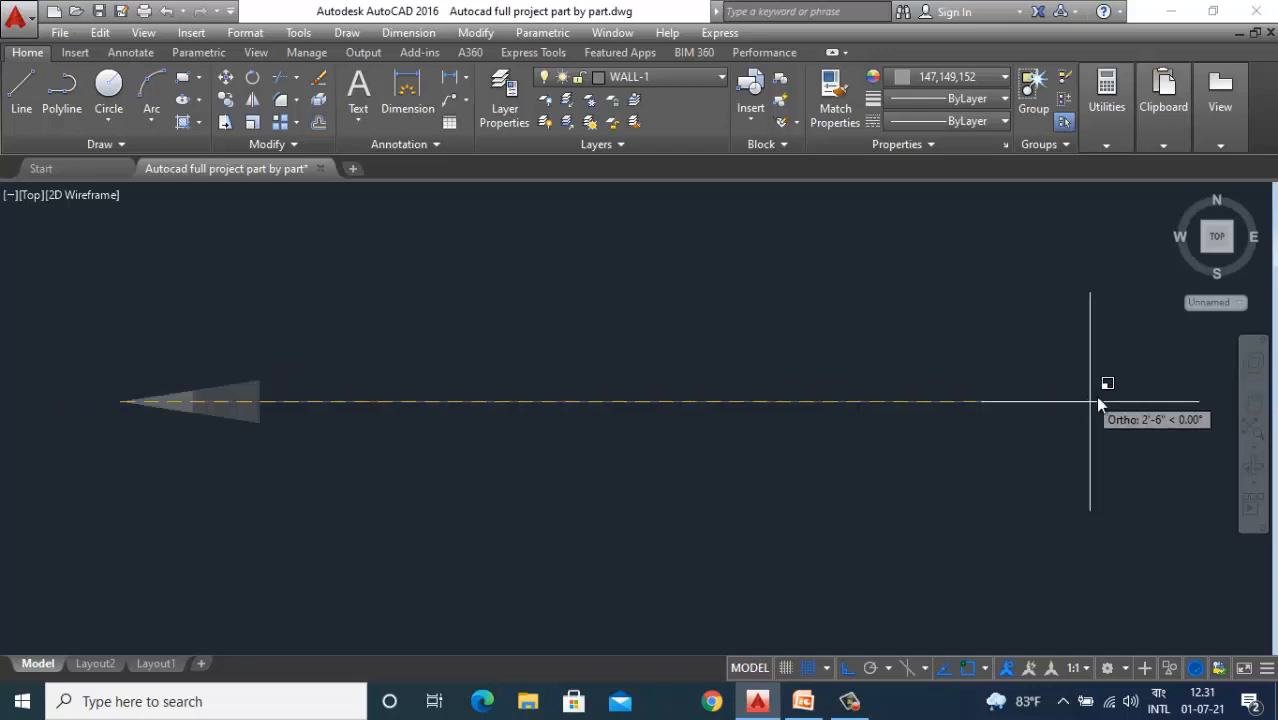
pyautogui.scroll(2, 1191, 405)
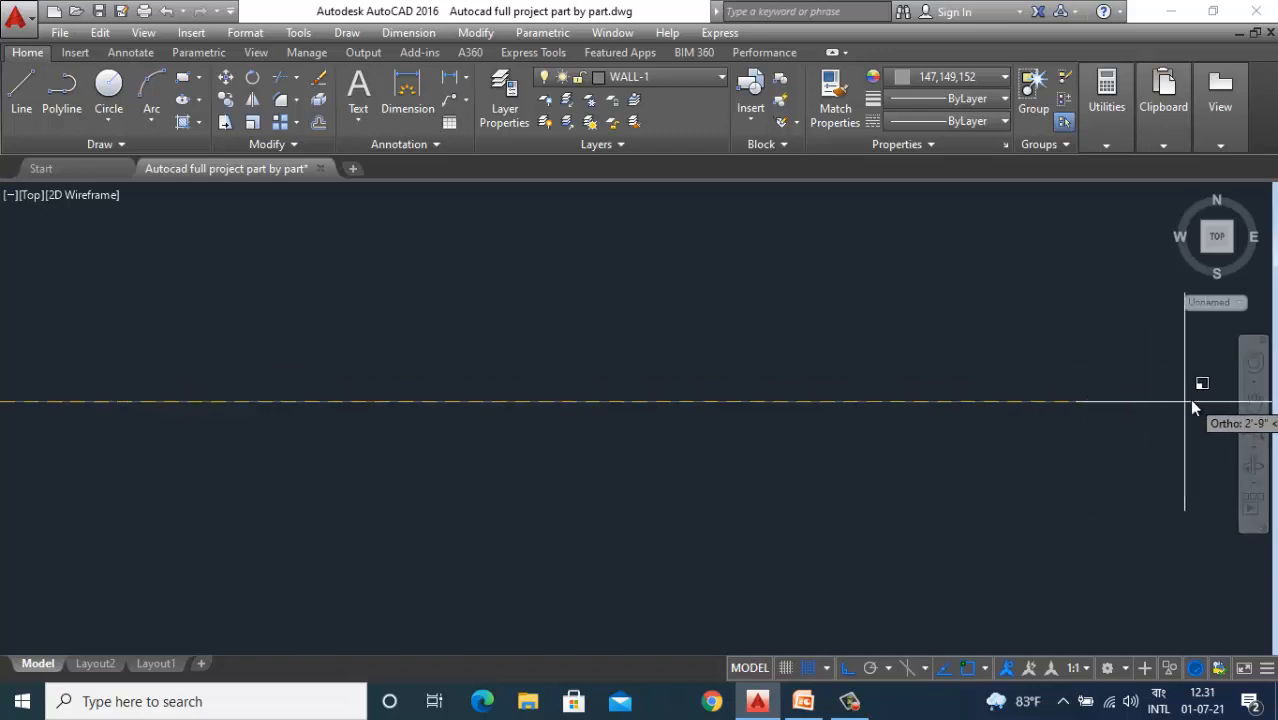
pyautogui.scroll(-2, 1192, 406)
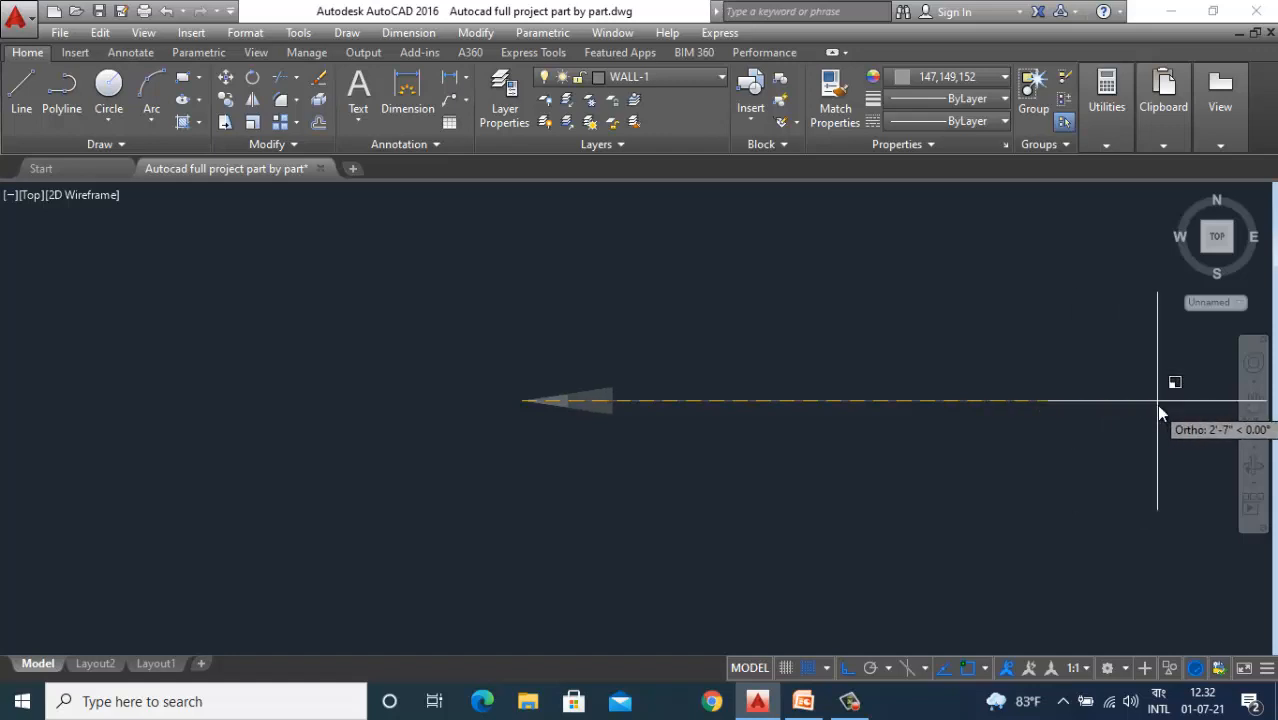
pyautogui.scroll(2, 1154, 404)
pyautogui.scroll(-2, 1140, 410)
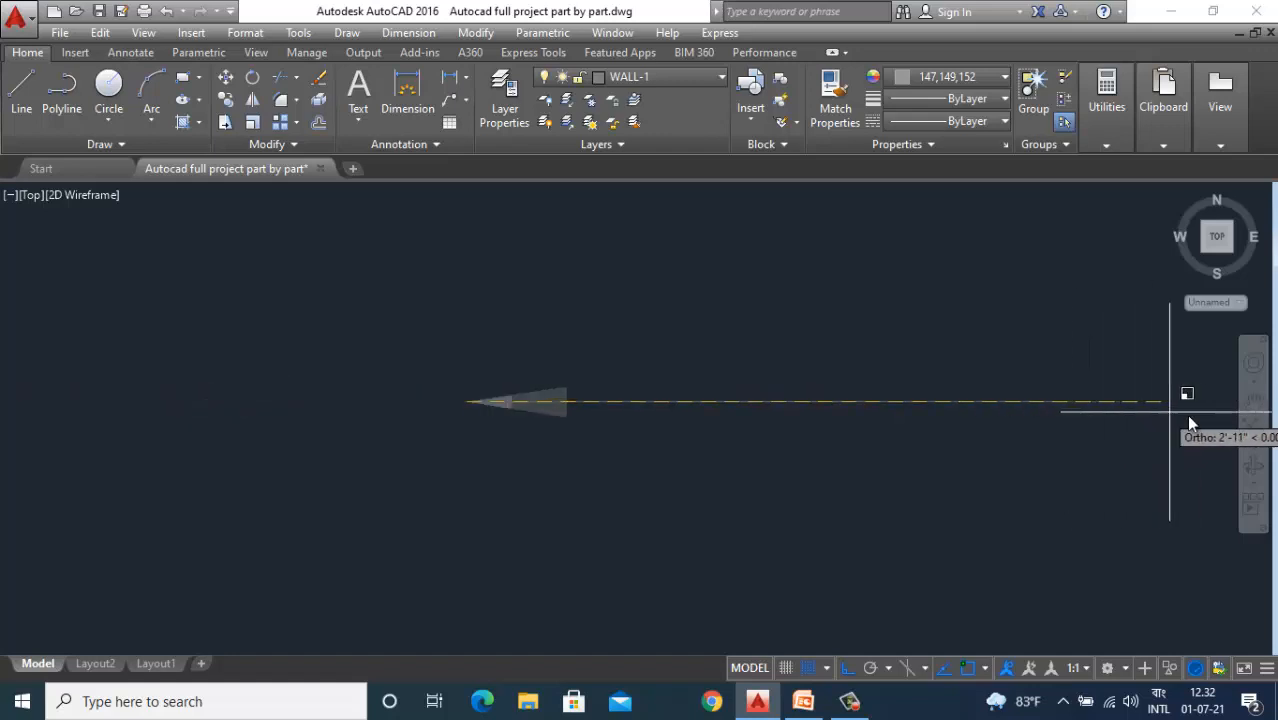
pyautogui.scroll(3, 1204, 408)
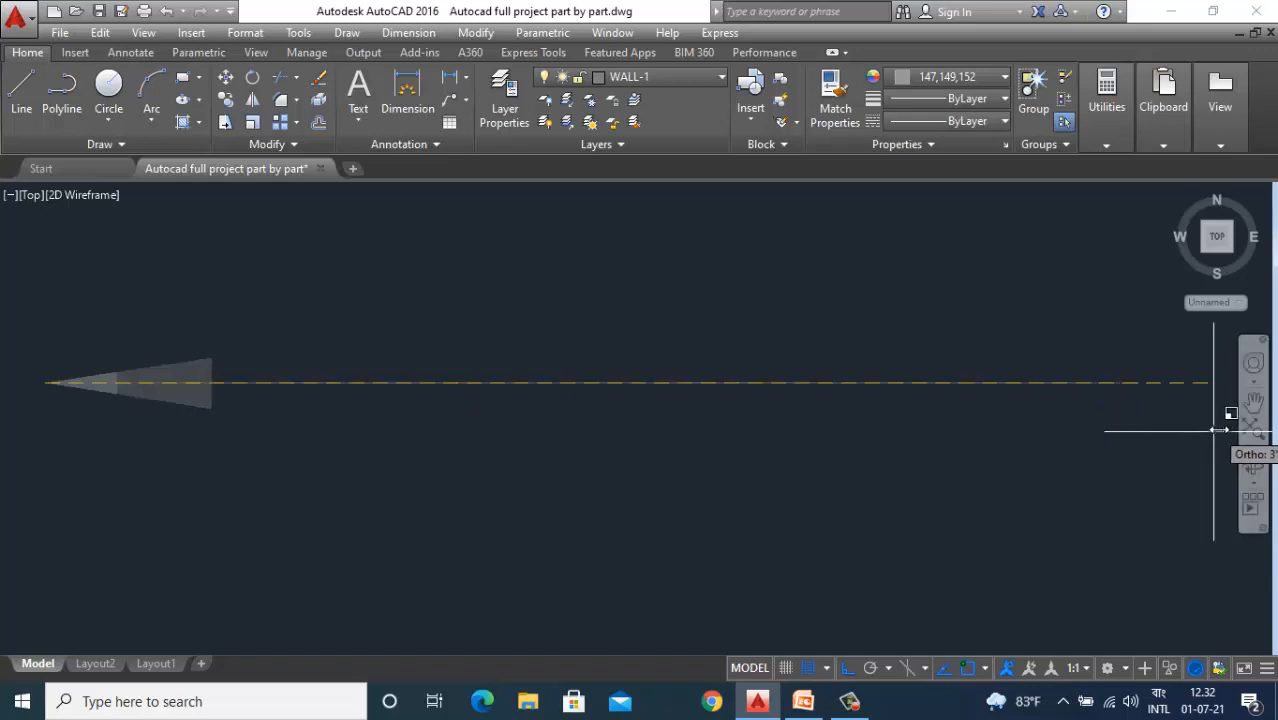
pyautogui.scroll(-3, 1252, 425)
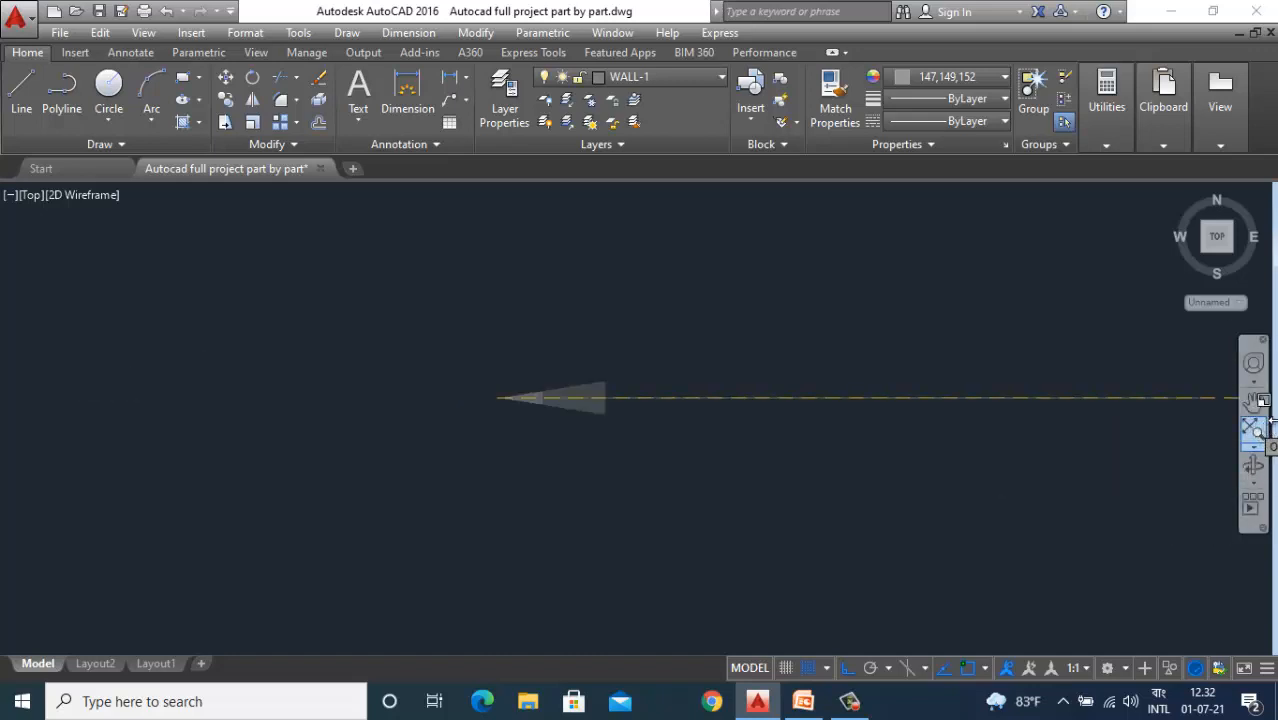
pyautogui.scroll(3, 1240, 430)
pyautogui.scroll(-3, 1247, 428)
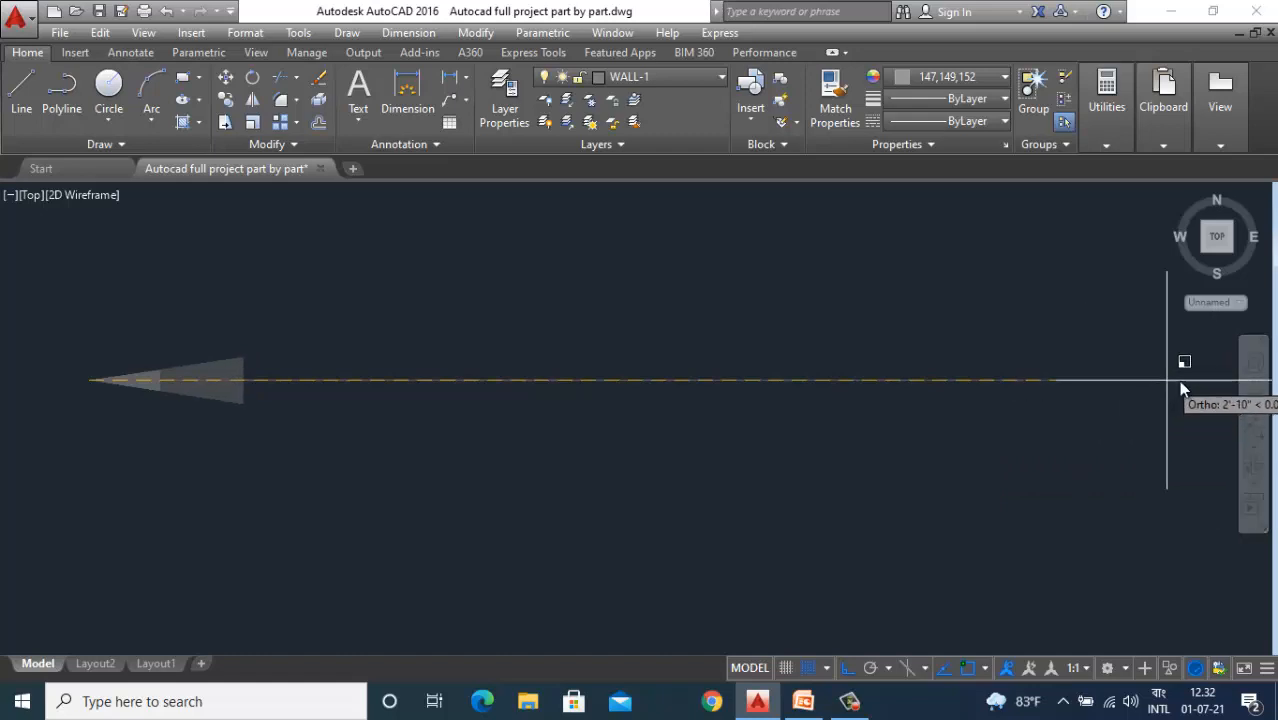
pyautogui.scroll(-2, 1150, 394)
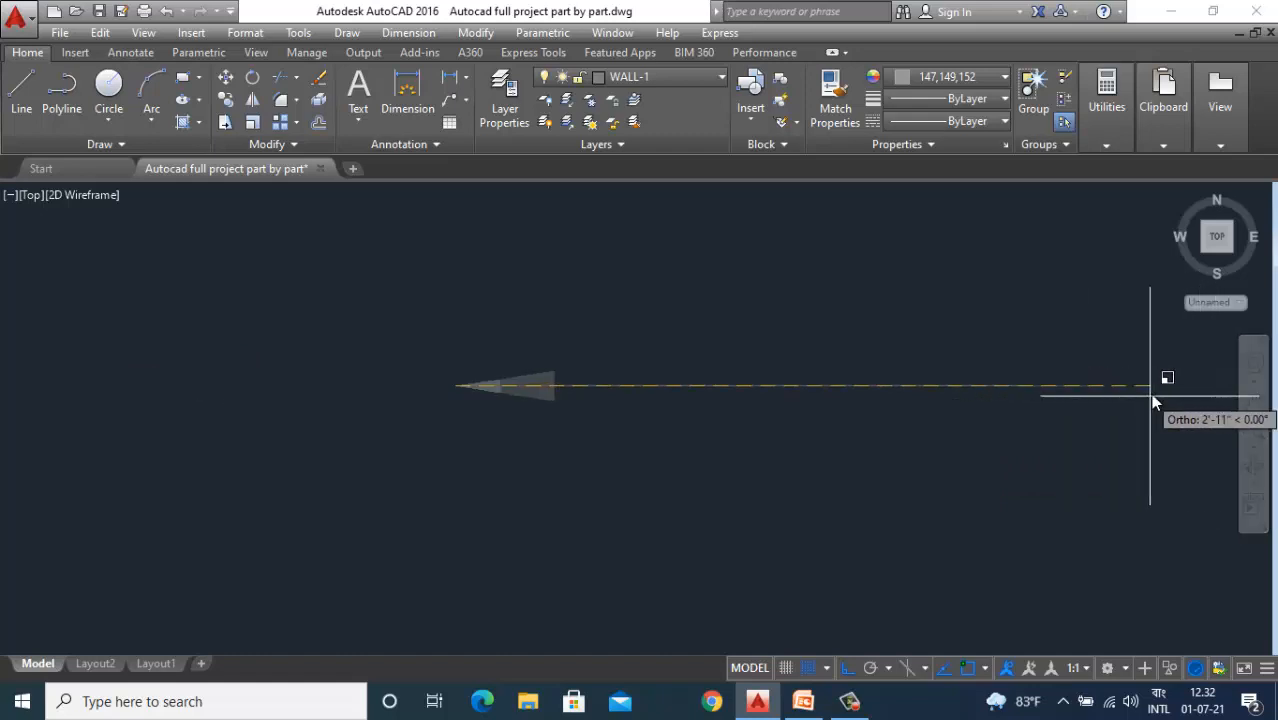
pyautogui.scroll(4, 1152, 394)
pyautogui.scroll(-2, 1170, 392)
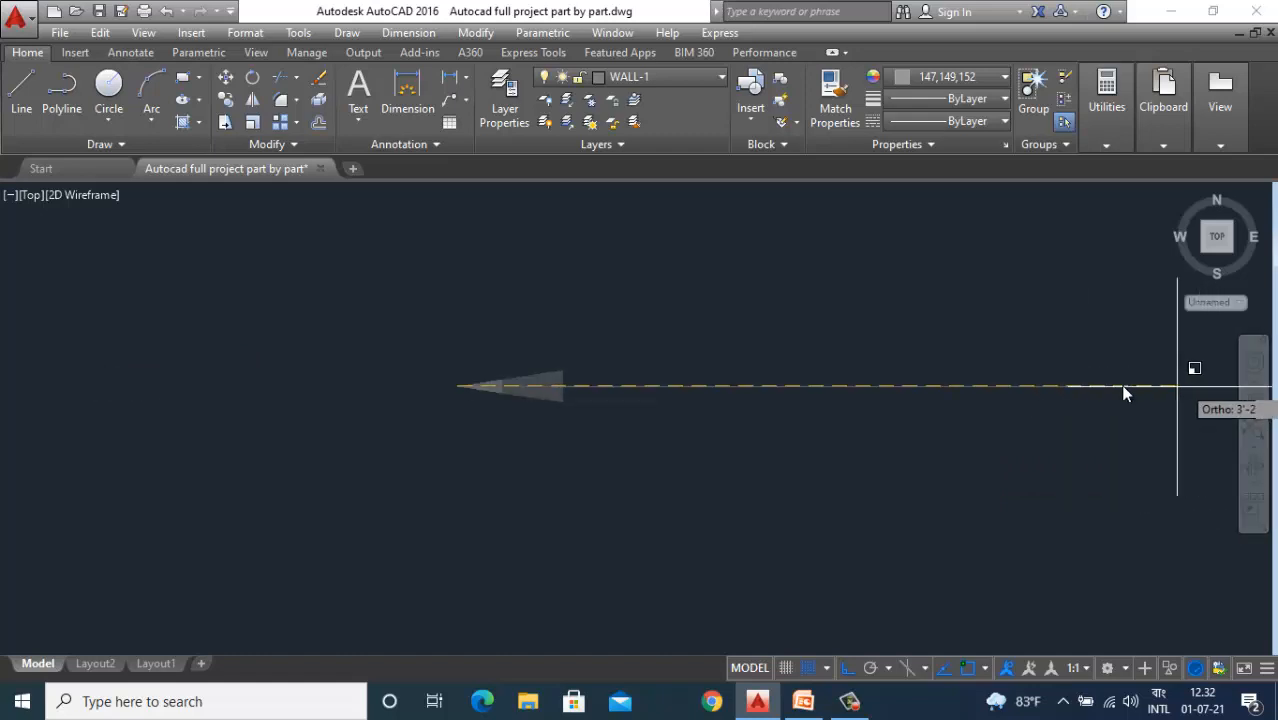
pyautogui.scroll(2, 1126, 390)
pyautogui.scroll(2, 1200, 386)
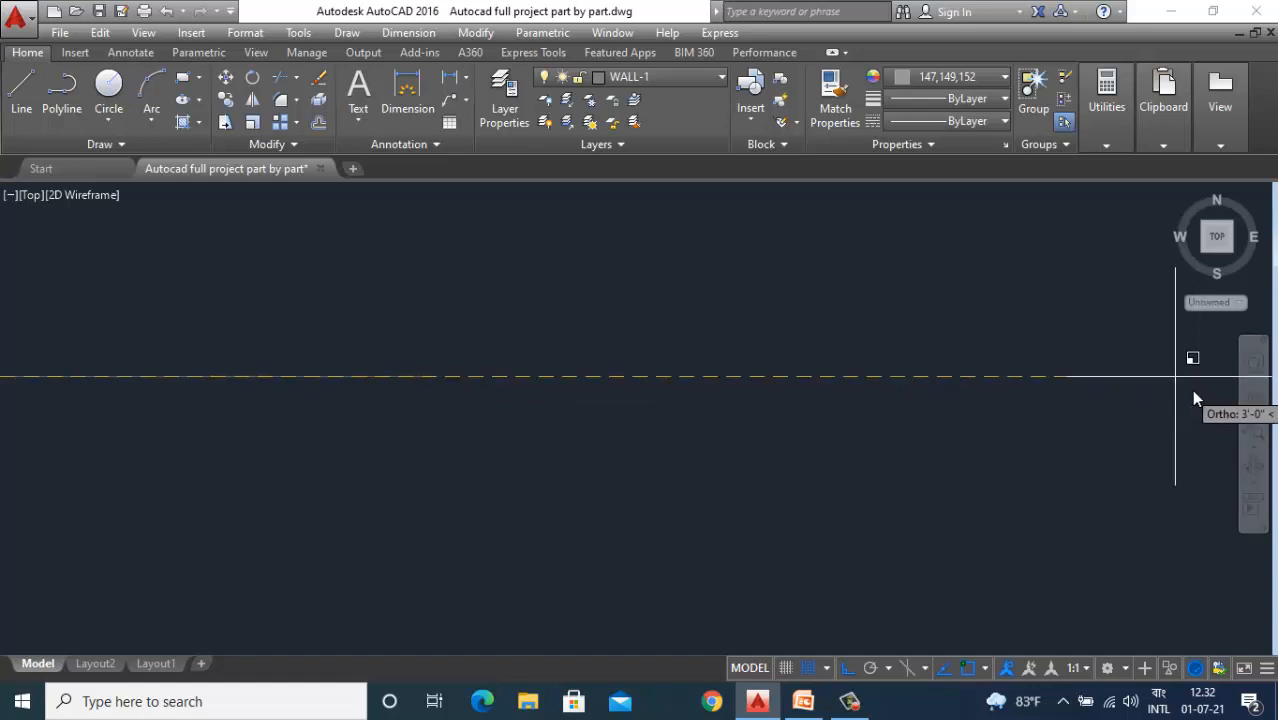
pyautogui.click(1204, 416)
pyautogui.scroll(-8, 934, 390)
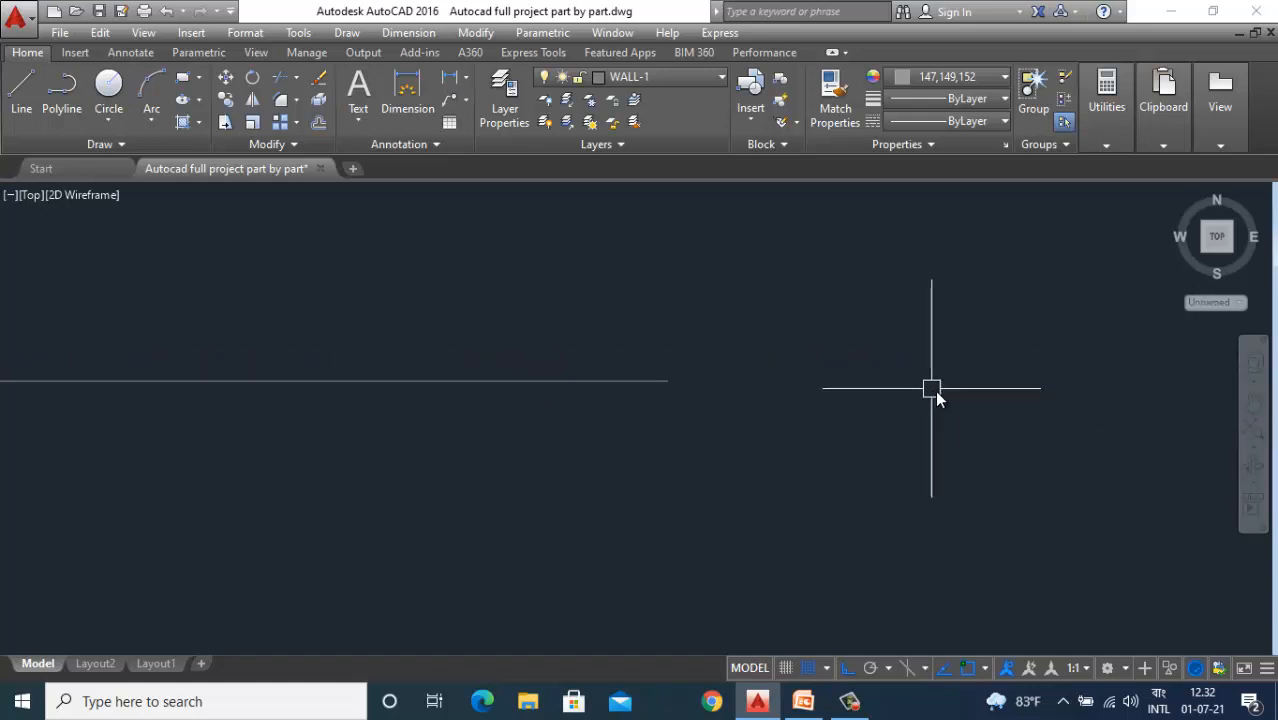
# Draw a short vertical line across the arrow's shaft, about two thirds of the way from the tip.
pyautogui.scroll(4, 958, 401)
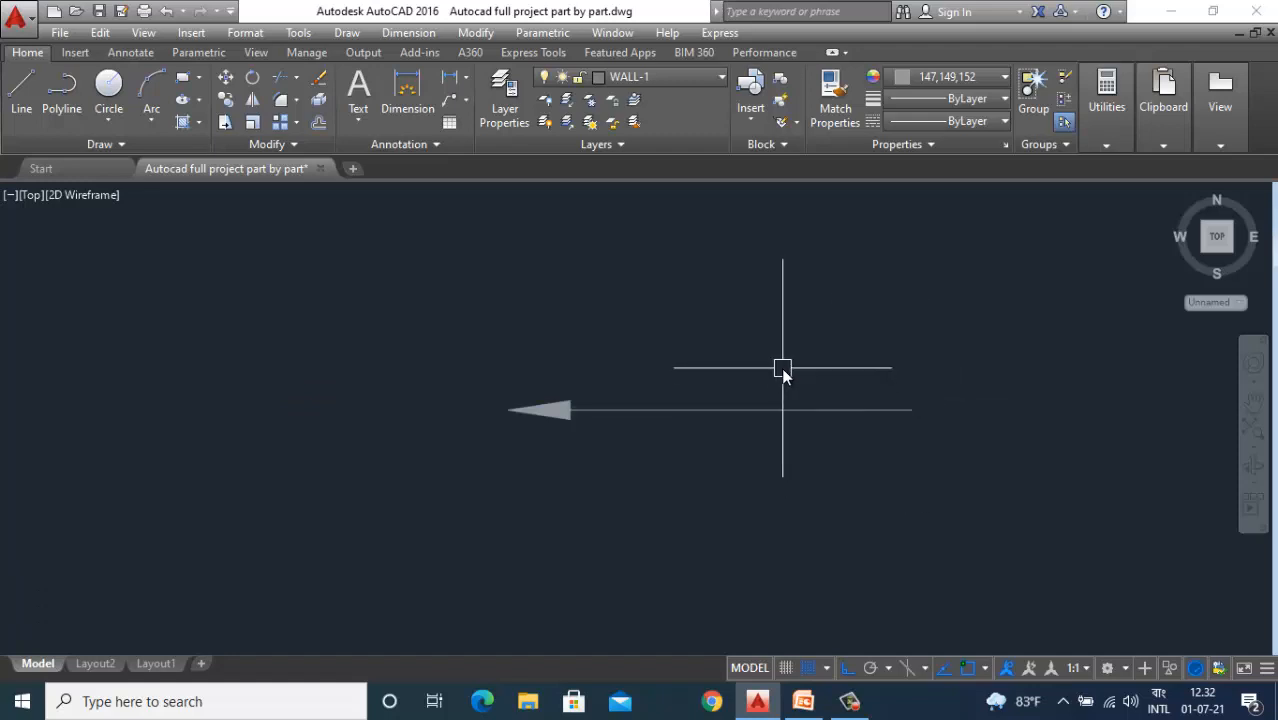
pyautogui.write('l')
pyautogui.press('Return')
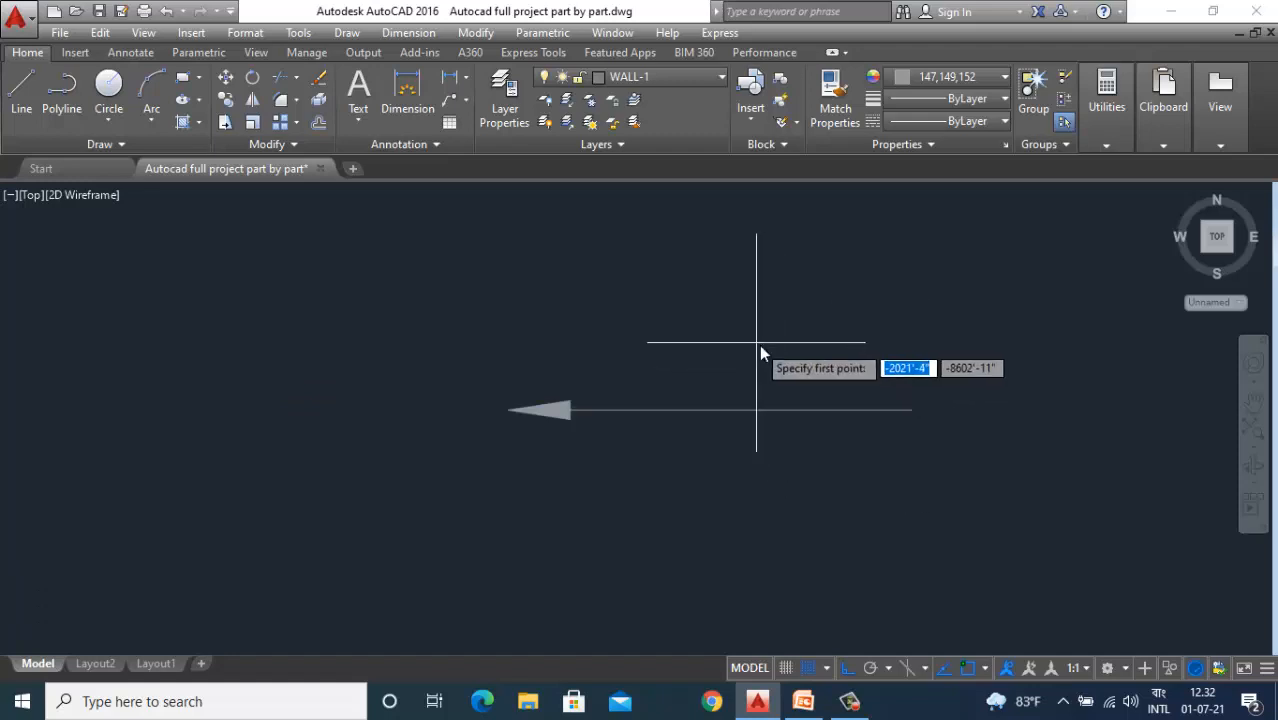
pyautogui.click(781, 350)
pyautogui.click(800, 464)
pyautogui.press('Return')
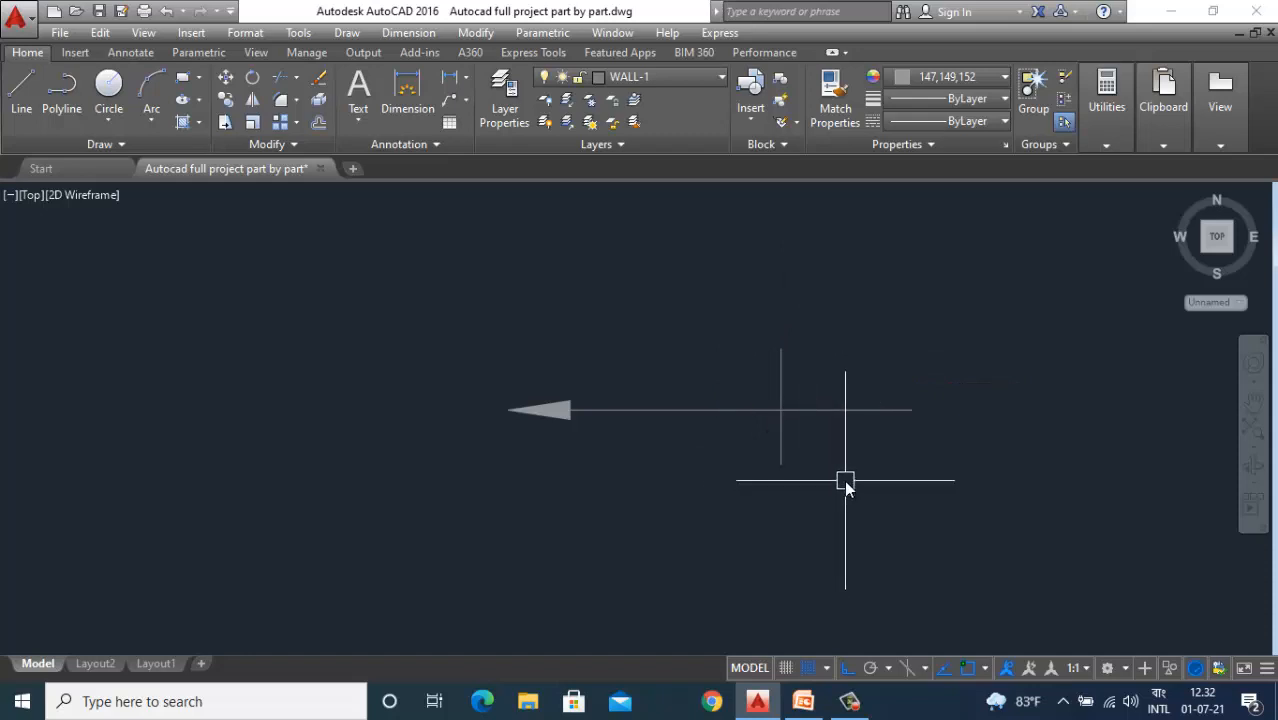
# Trim the arrow's shaft beyond the vertical line, and delete that cutting line.
pyautogui.write('tr')
pyautogui.press('Return')
pyautogui.press('Return')
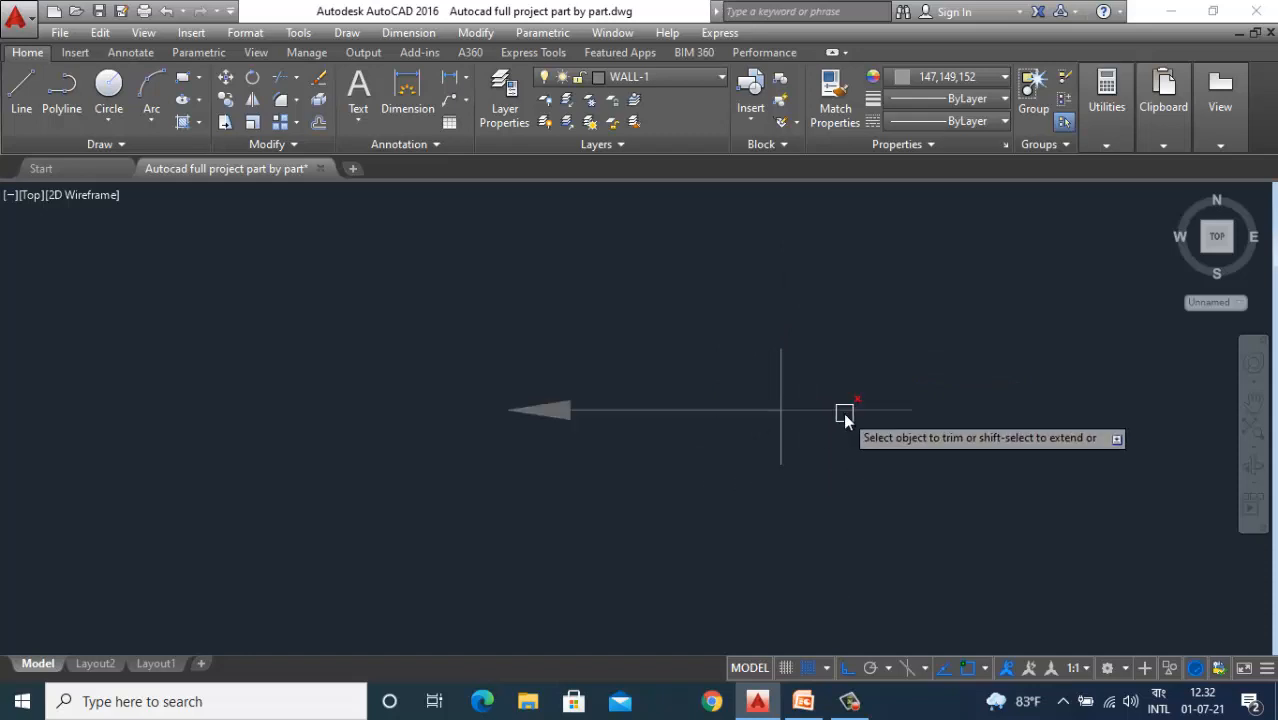
pyautogui.click(772, 379)
pyautogui.press('Escape')
pyautogui.click(779, 379)
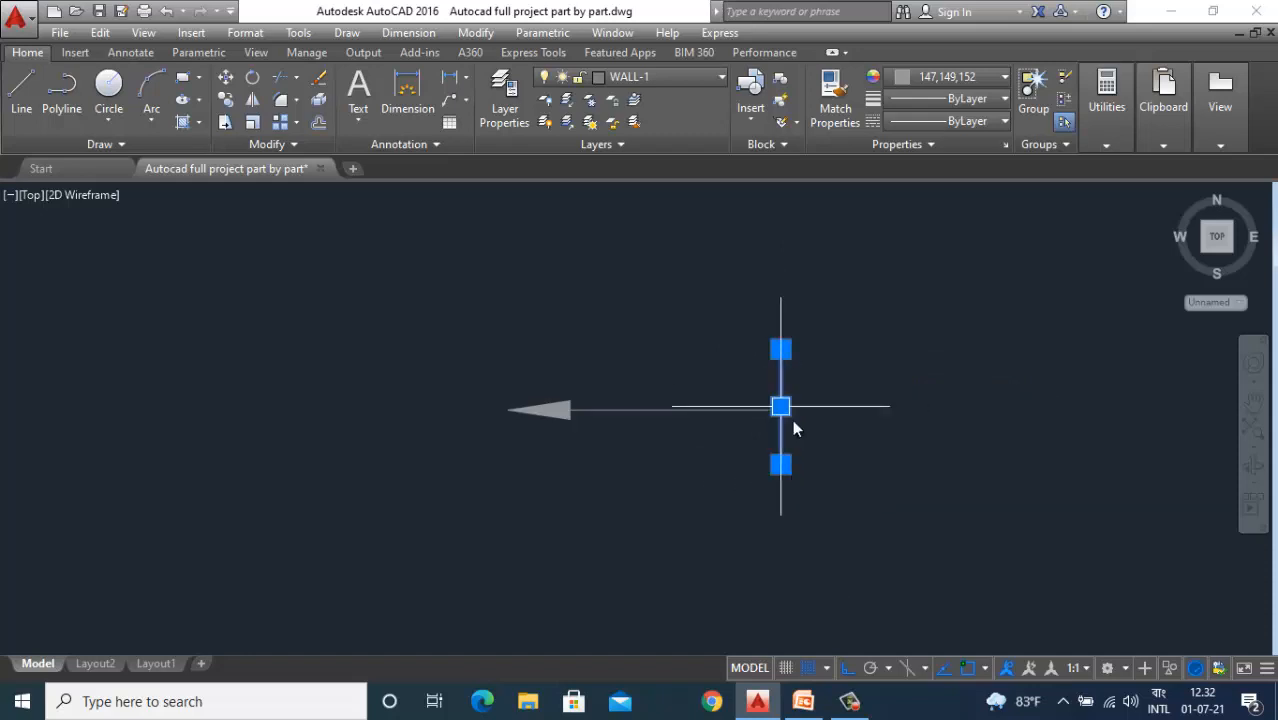
pyautogui.press('Delete')
# Copy the spoked circle from its centre to the inside of the roof plan's upper-right corner, beside the column and touching the wall.
pyautogui.scroll(-7, 499, 377)
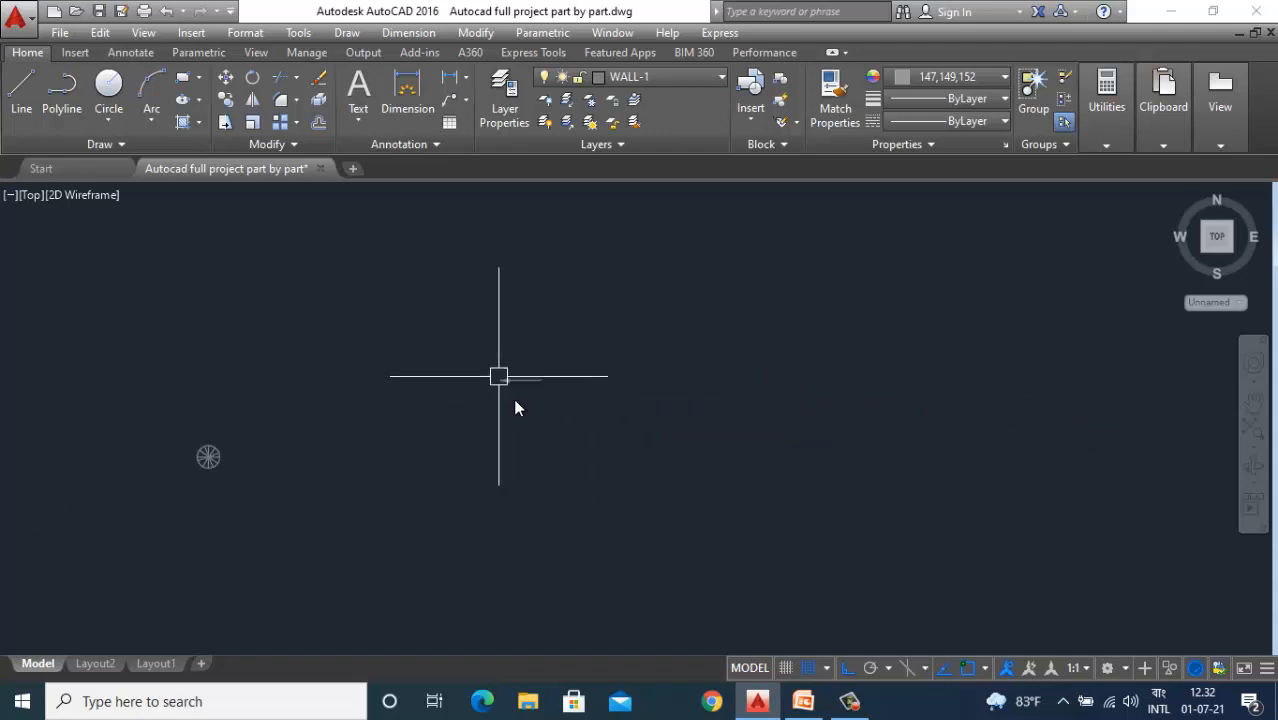
pyautogui.scroll(-3, 609, 425)
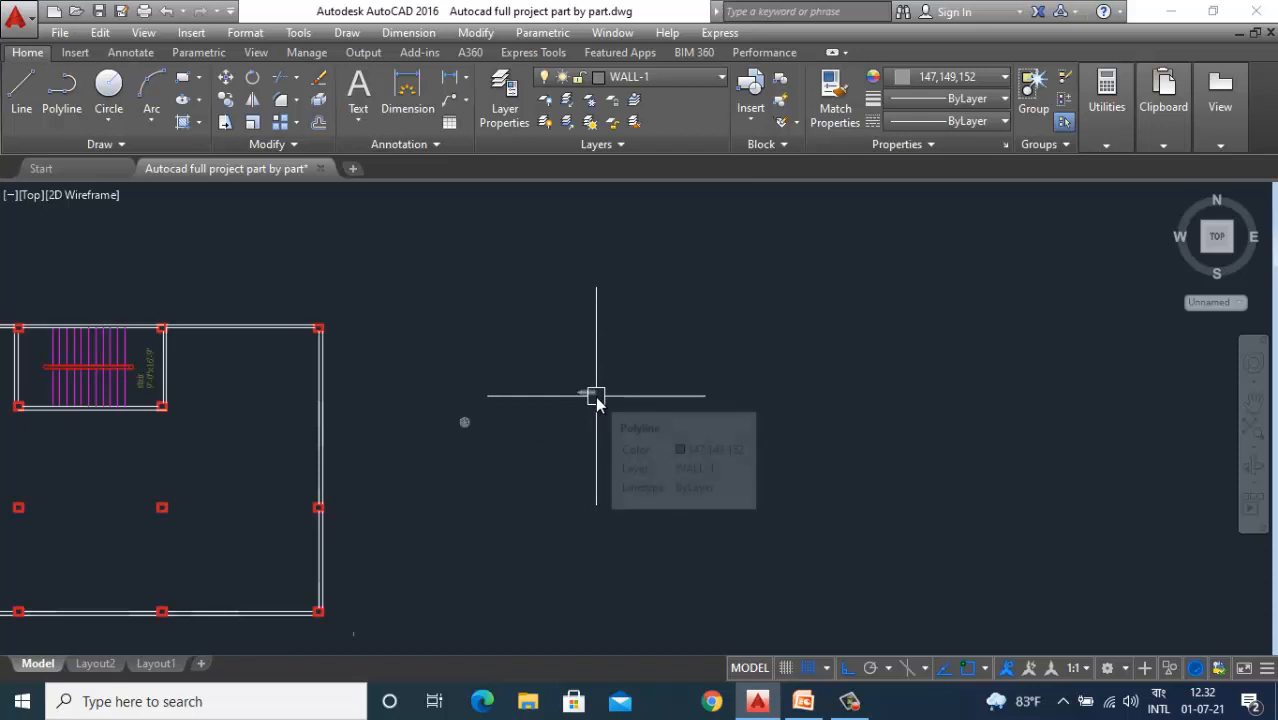
pyautogui.scroll(4, 596, 398)
pyautogui.scroll(-2, 585, 395)
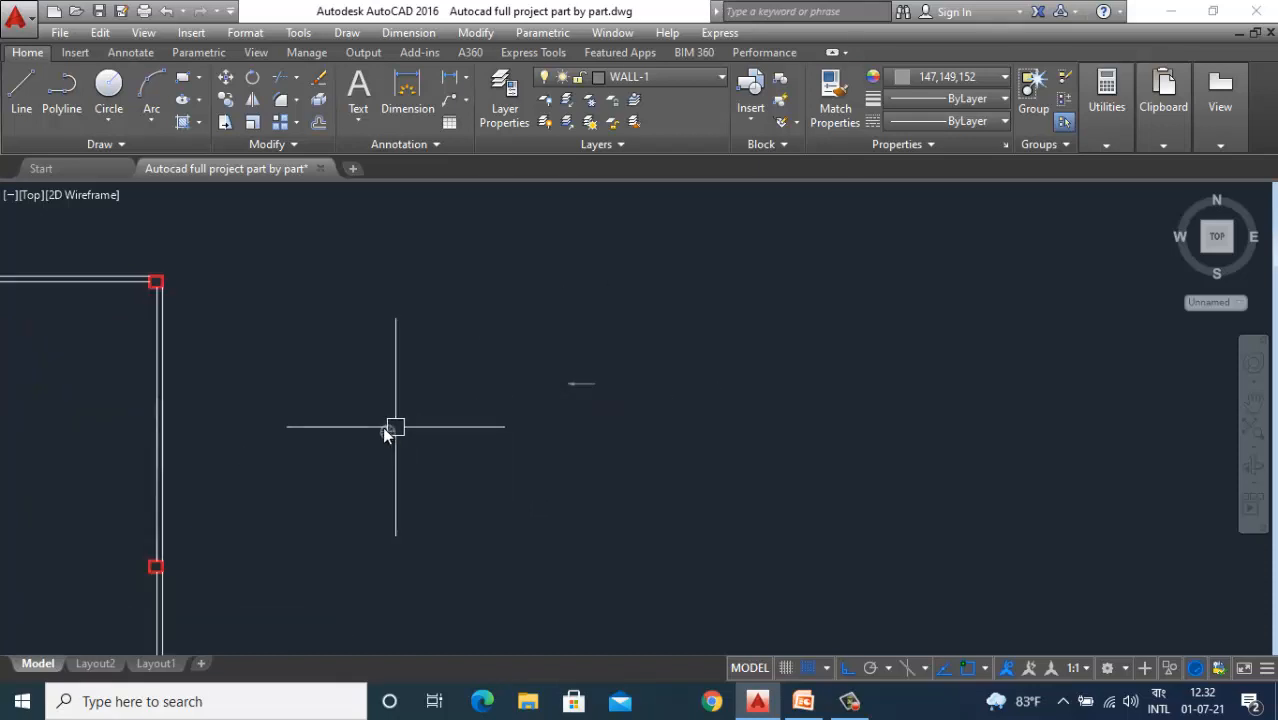
pyautogui.scroll(2, 411, 389)
pyautogui.moveTo(411, 389)
pyautogui.mouseDown()
pyautogui.moveTo(342, 462)
pyautogui.moveTo(410, 395)
pyautogui.mouseUp()
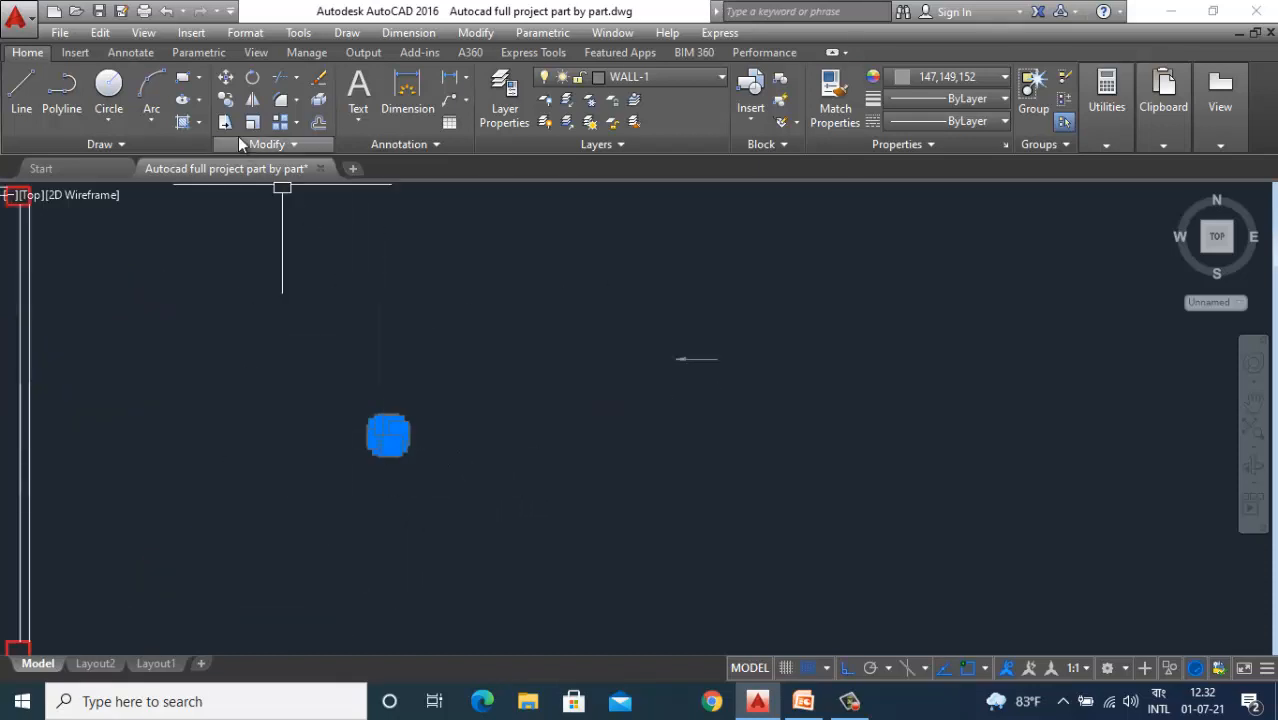
pyautogui.click(223, 103)
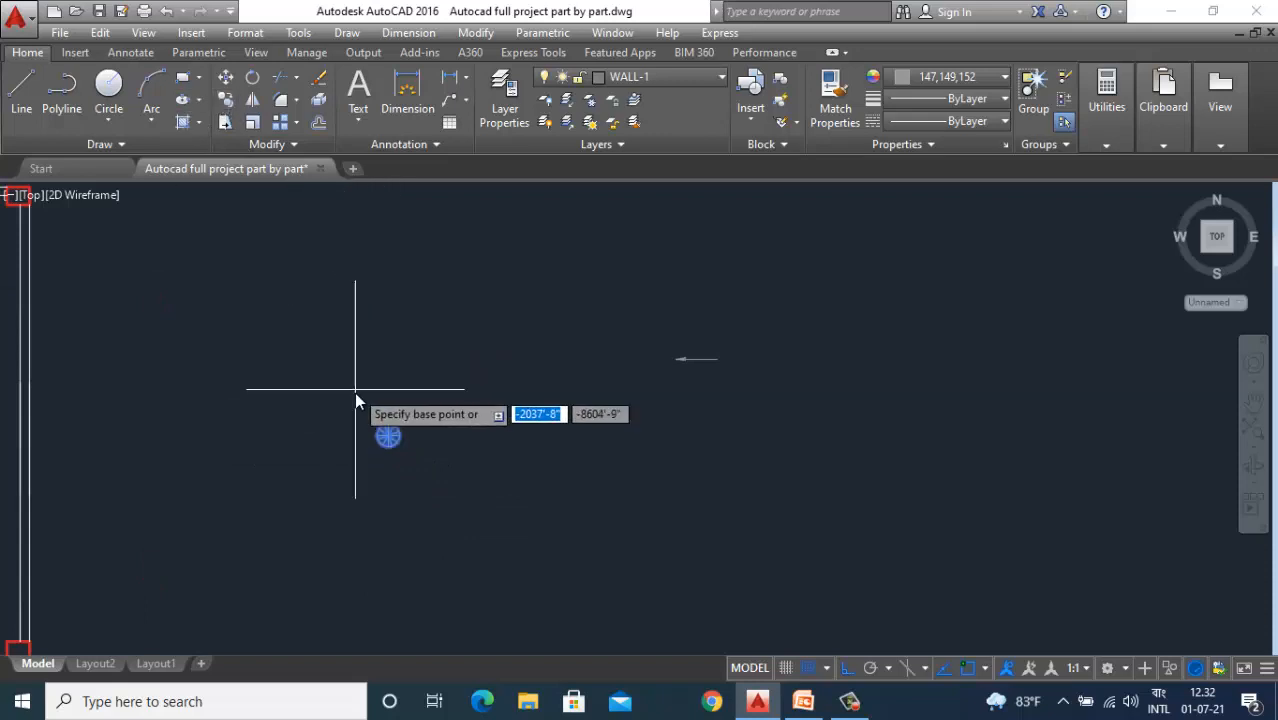
pyautogui.click(388, 436)
pyautogui.scroll(-6, 450, 434)
pyautogui.scroll(3, 343, 370)
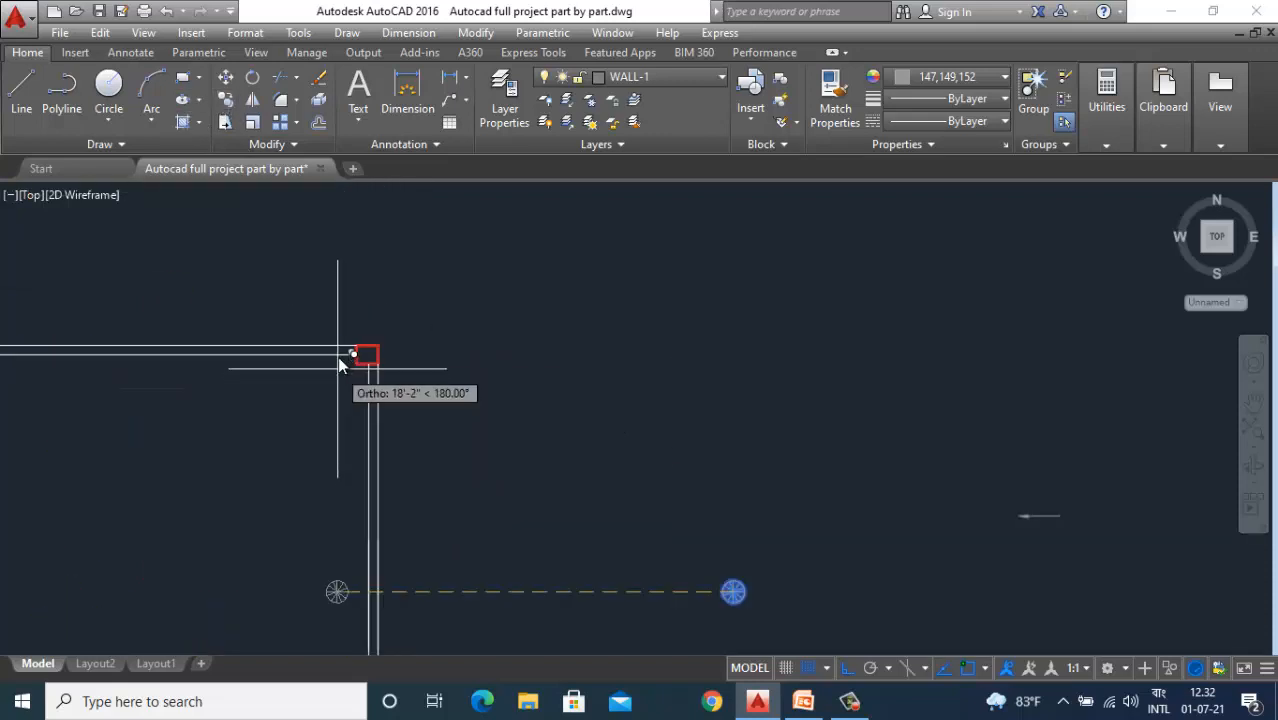
pyautogui.scroll(3, 345, 357)
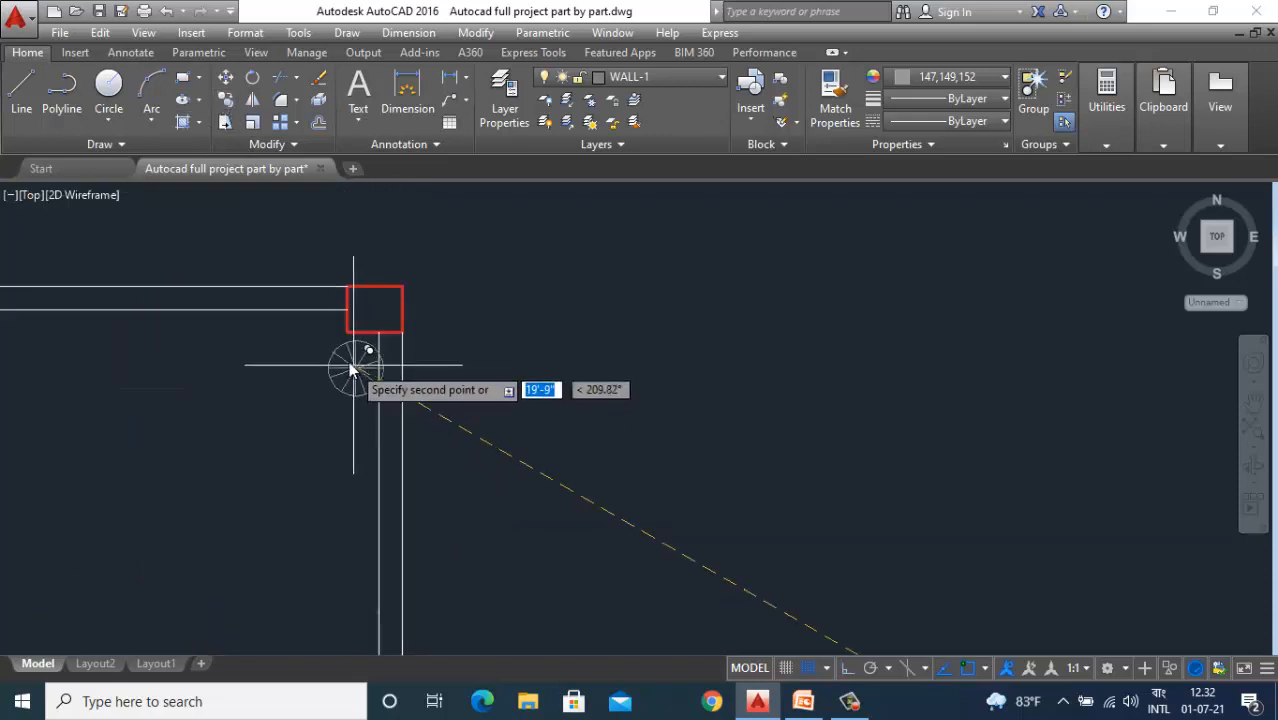
pyautogui.click(320, 343)
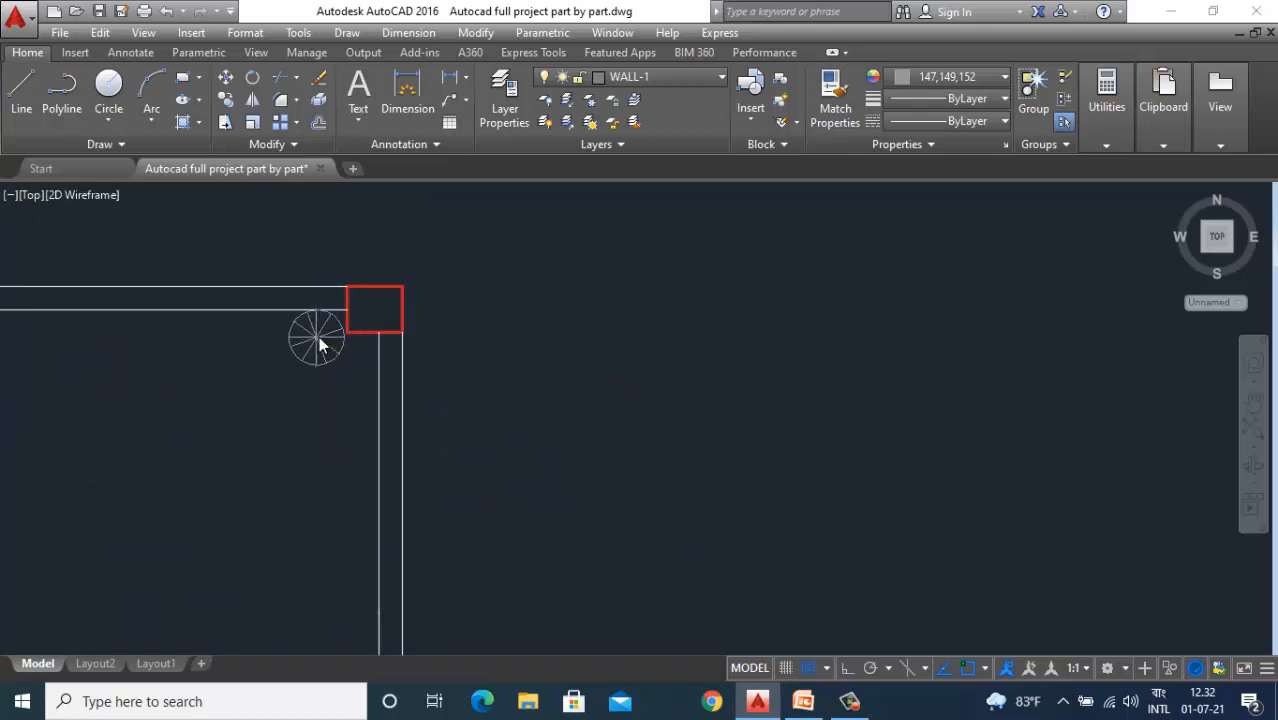
# Place further copies of the spoked circle inside the roof plan's lower-right, lower-left and upper-left corners, beside the columns.
pyautogui.scroll(-6, 482, 278)
pyautogui.scroll(-3, 471, 448)
pyautogui.scroll(8, 450, 444)
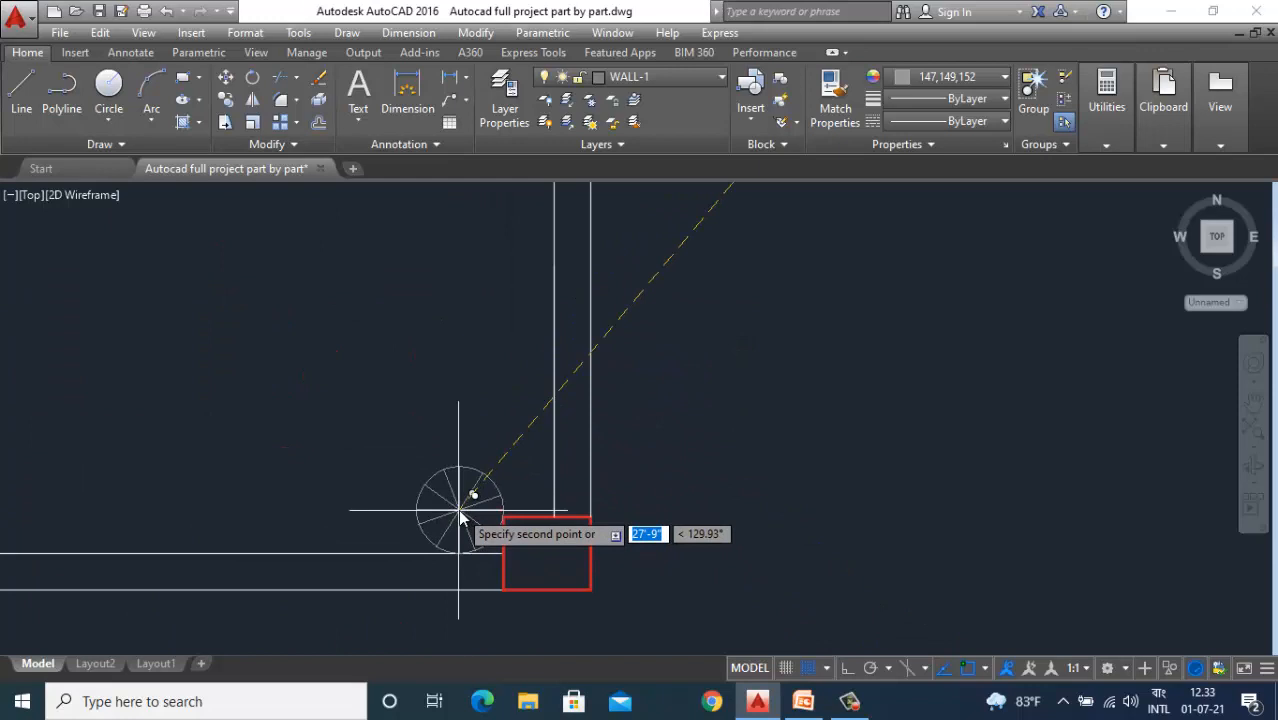
pyautogui.scroll(-8, 840, 510)
pyautogui.scroll(6, 185, 510)
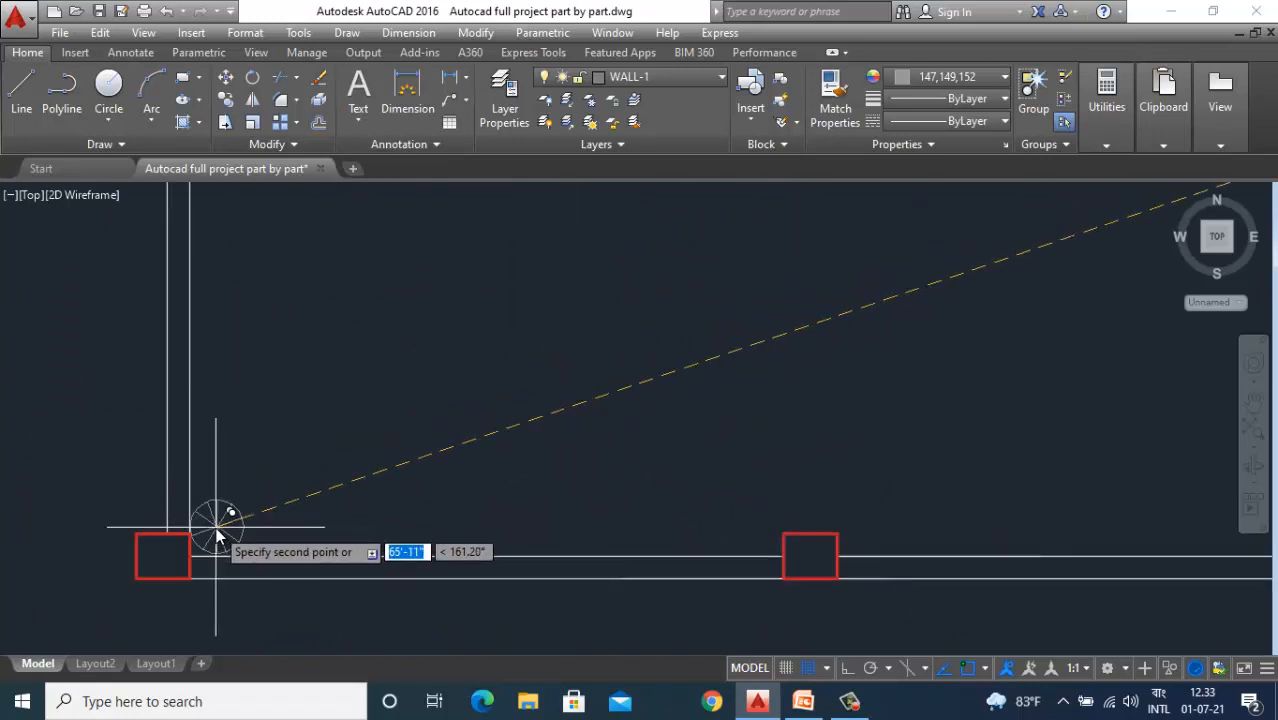
pyautogui.scroll(-5, 337, 555)
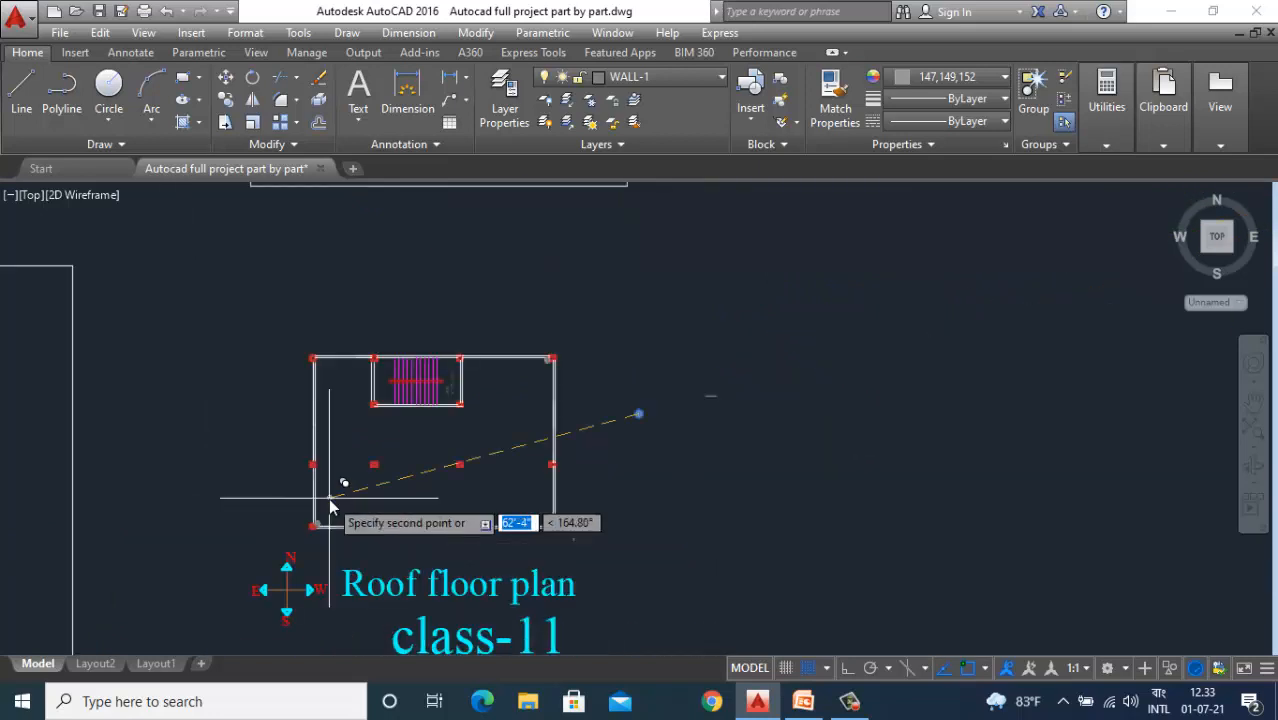
pyautogui.scroll(5, 340, 380)
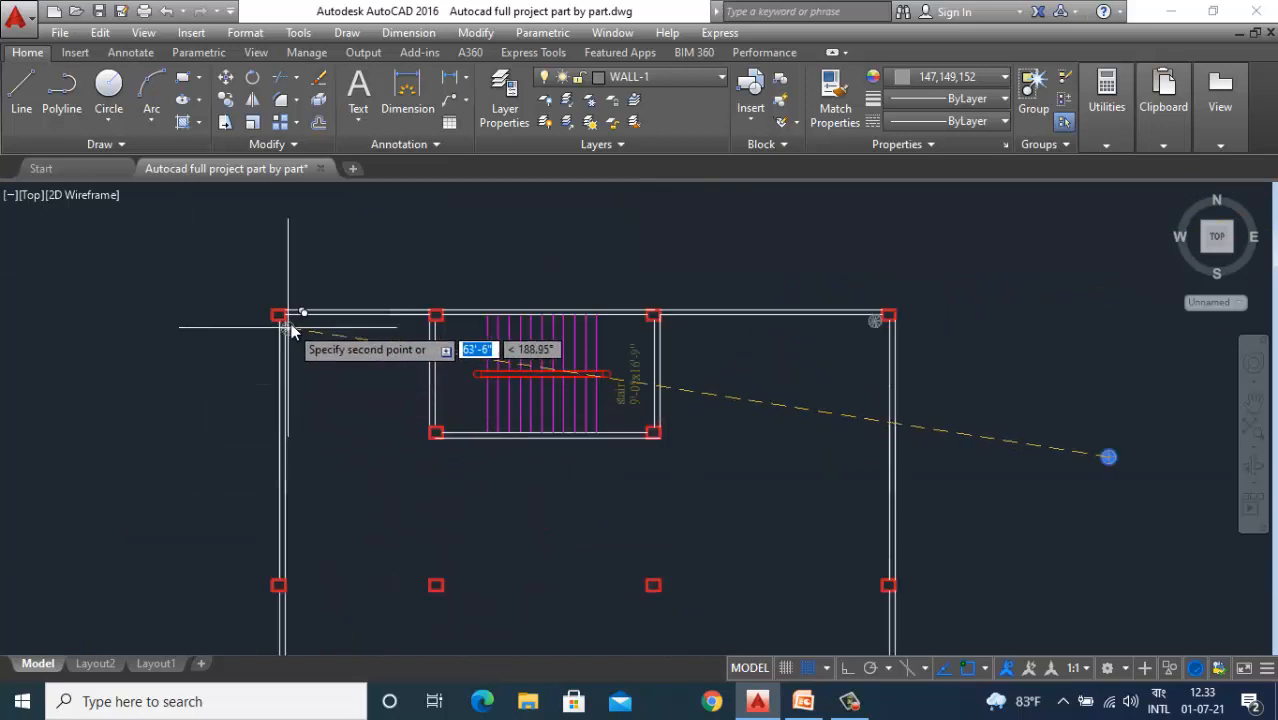
pyautogui.scroll(5, 292, 331)
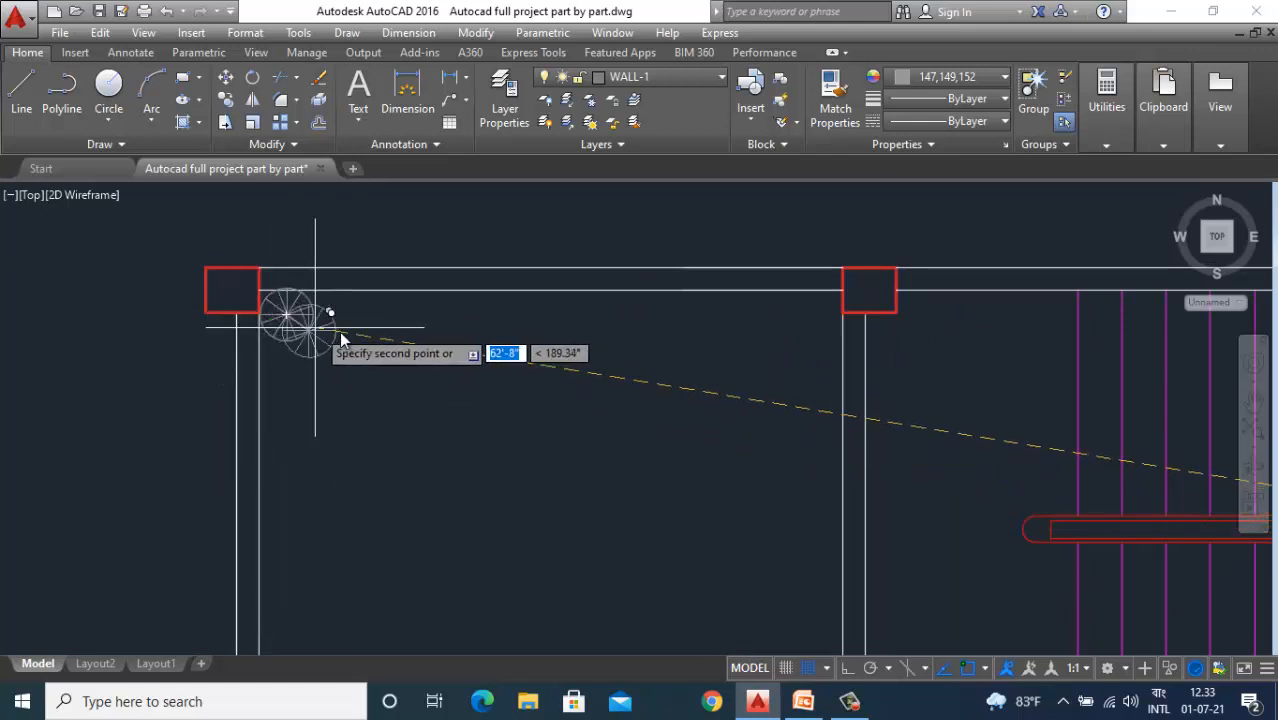
# Copy the arrow from its tail end to inside the roof plan's upper-right corner, below and left of the spoked circle.
pyautogui.press('Escape')
pyautogui.scroll(-5, 199, 346)
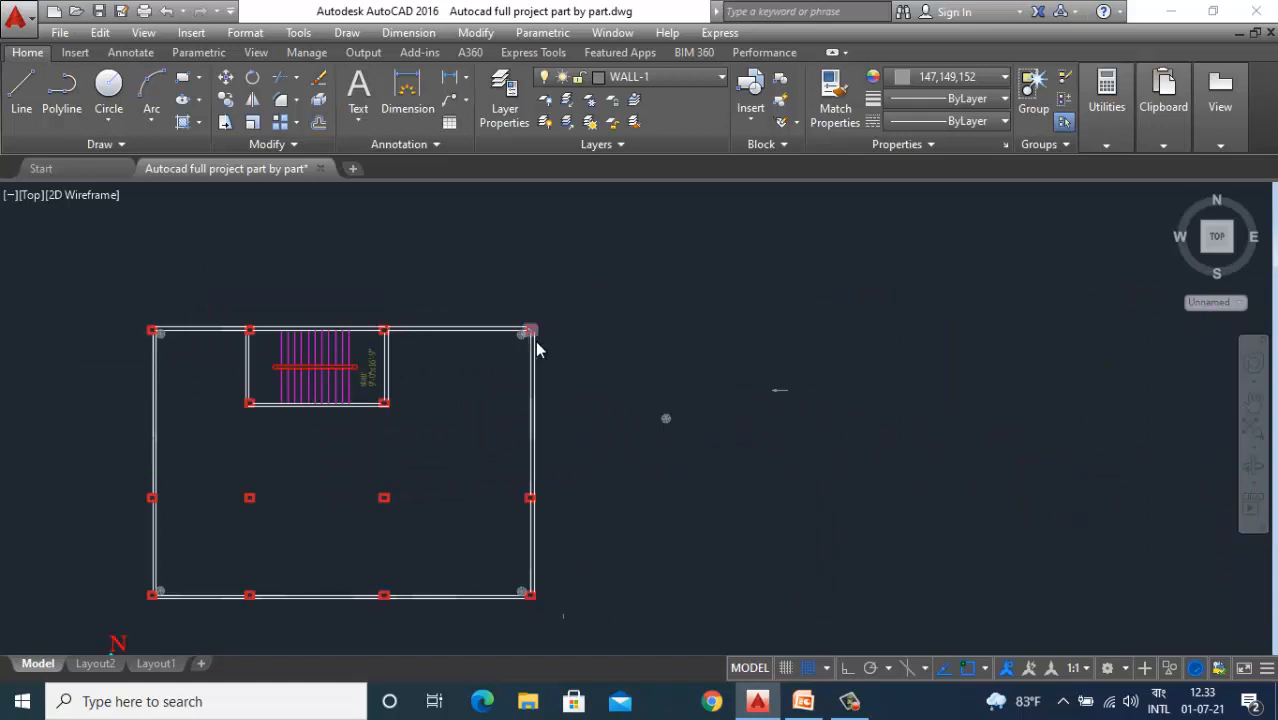
pyautogui.scroll(7, 533, 337)
pyautogui.scroll(-4, 456, 365)
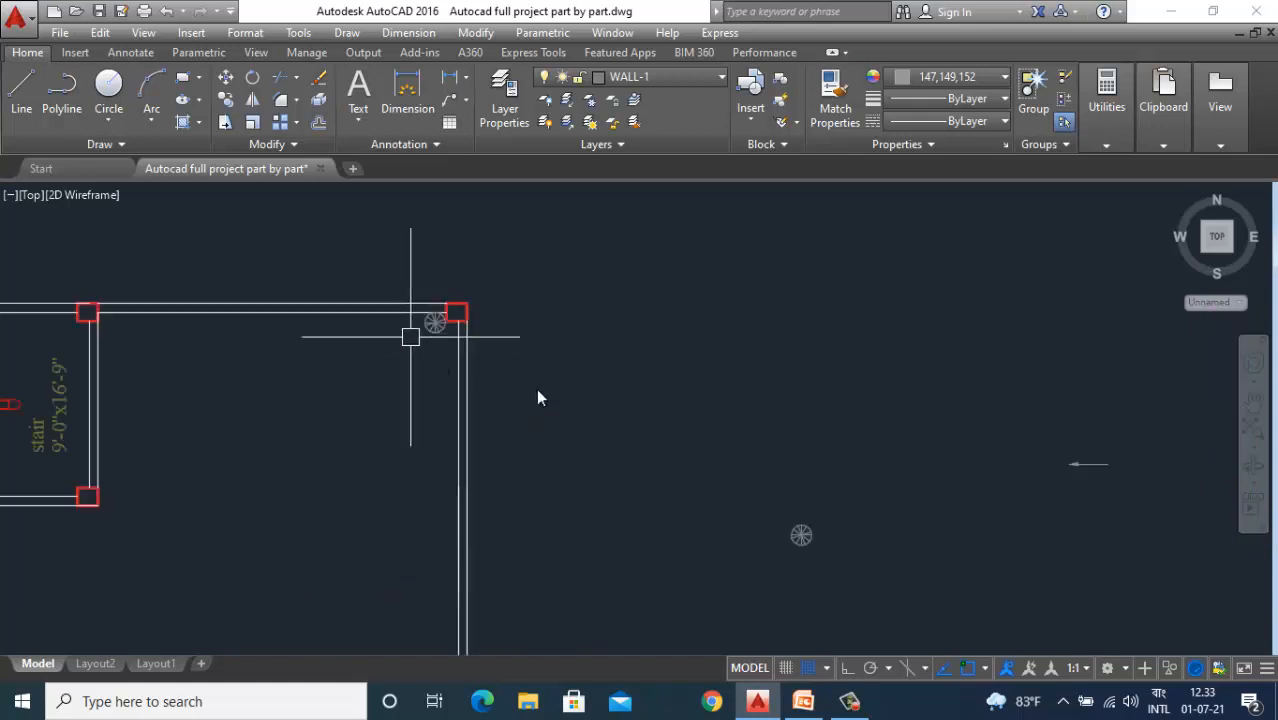
pyautogui.scroll(4, 1100, 467)
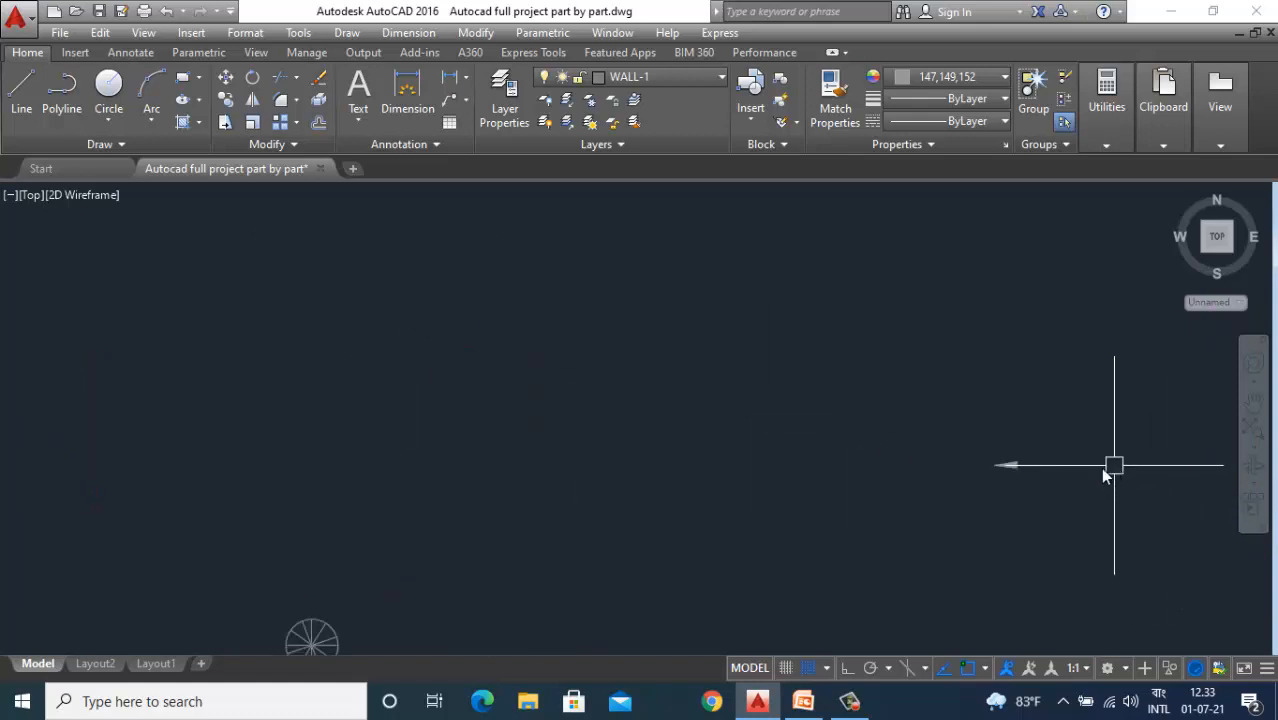
pyautogui.click(1018, 470)
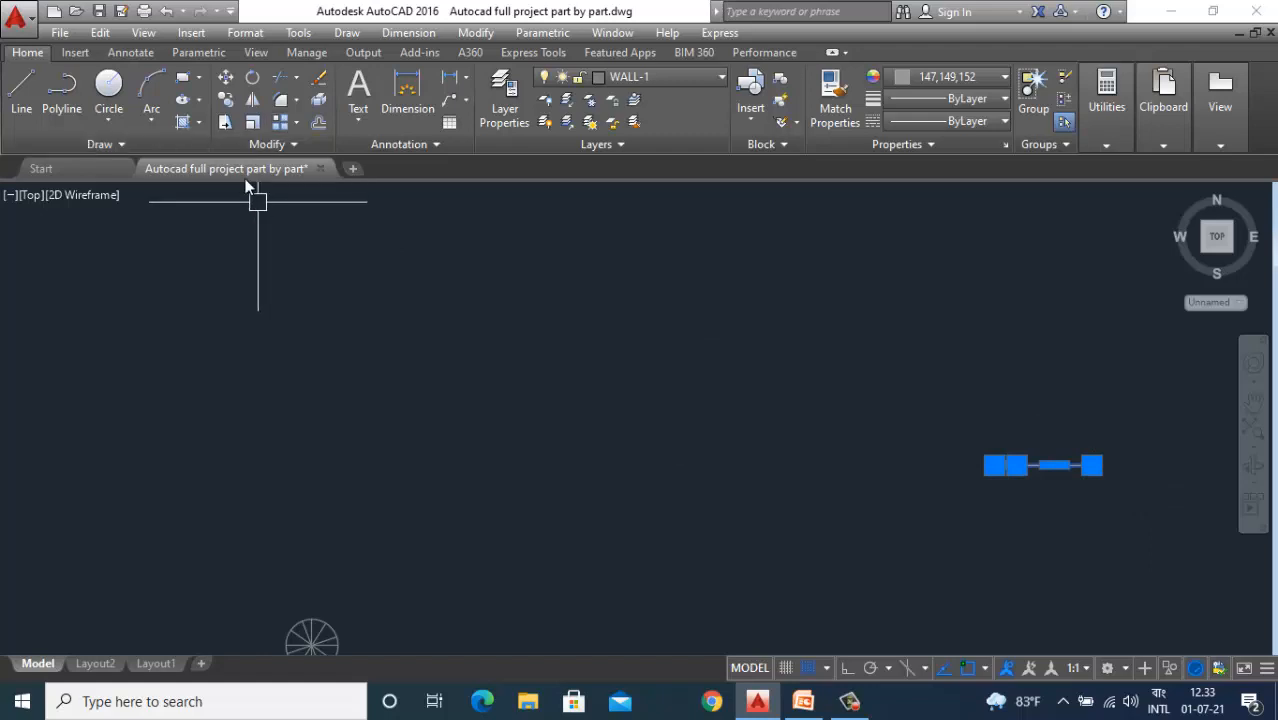
pyautogui.click(227, 101)
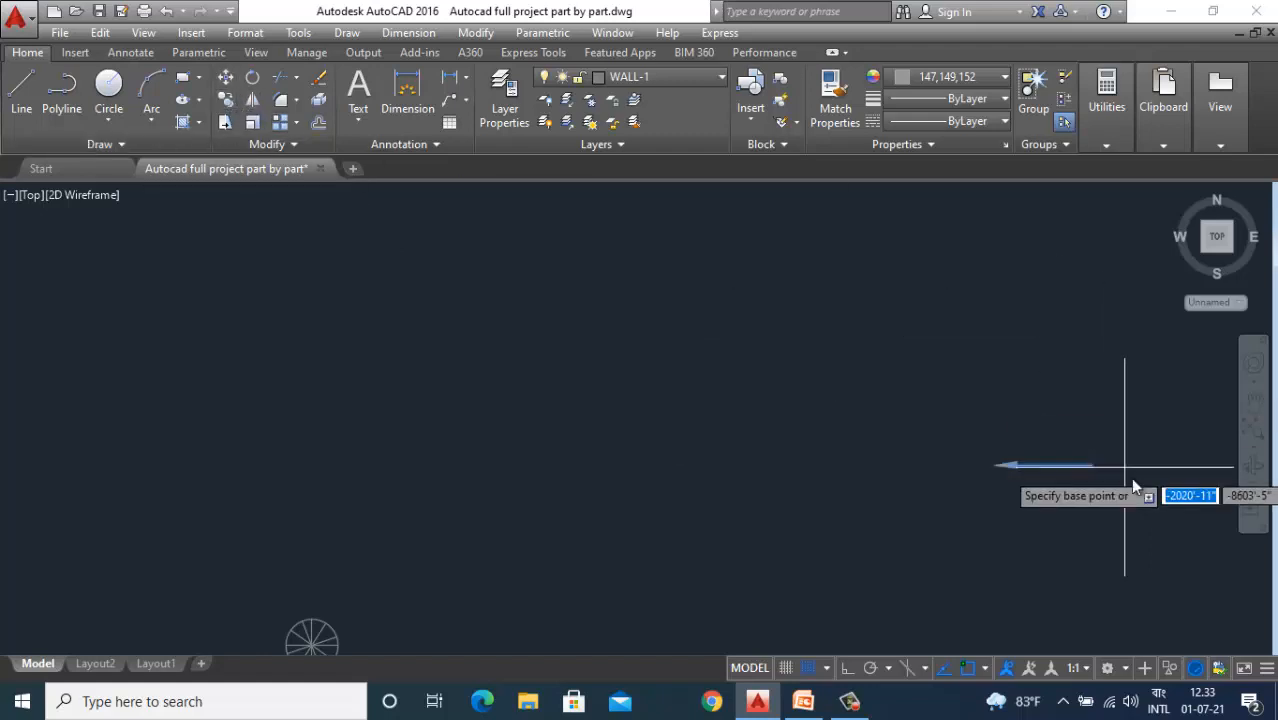
pyautogui.click(1080, 465)
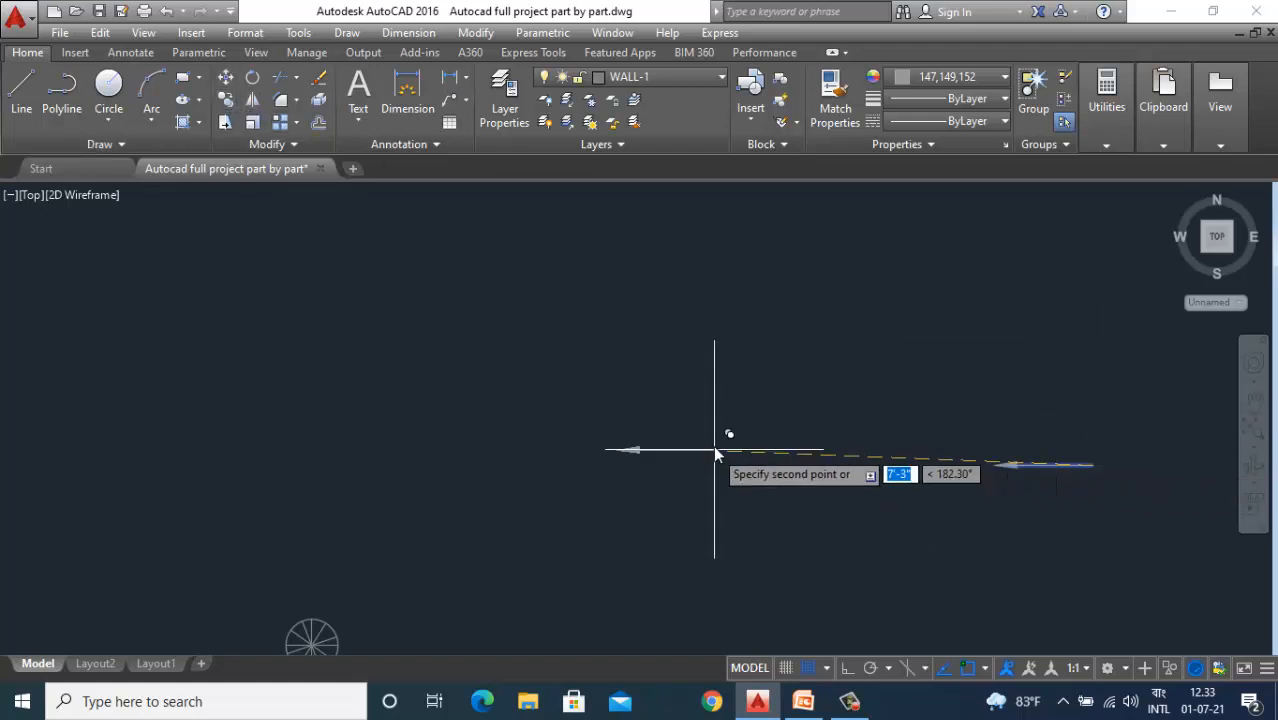
pyautogui.scroll(5, 450, 380)
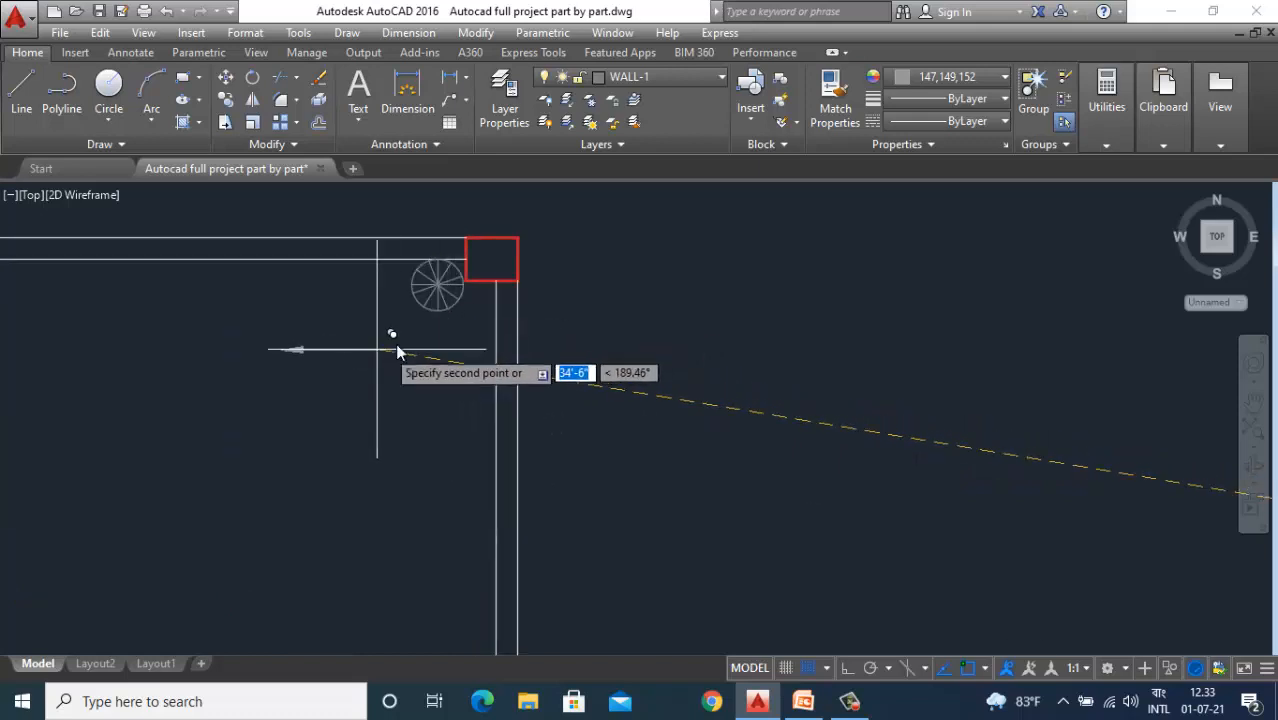
pyautogui.scroll(2, 440, 312)
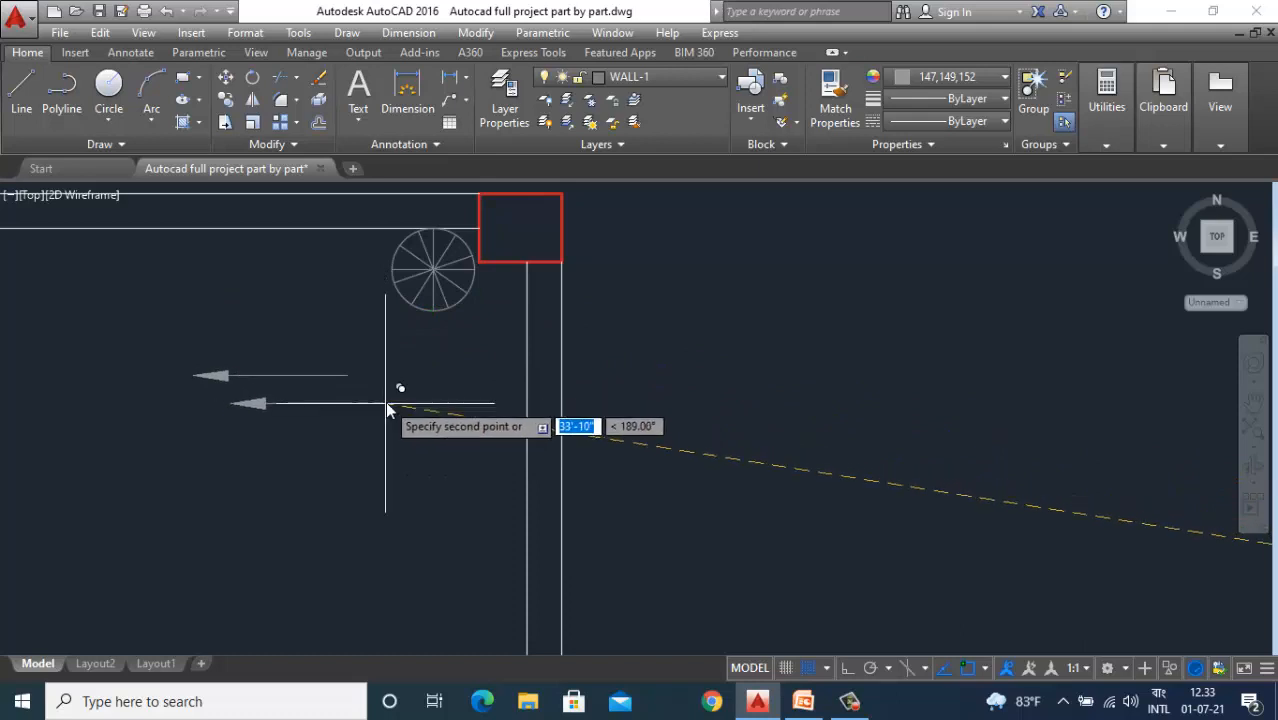
pyautogui.press('Escape')
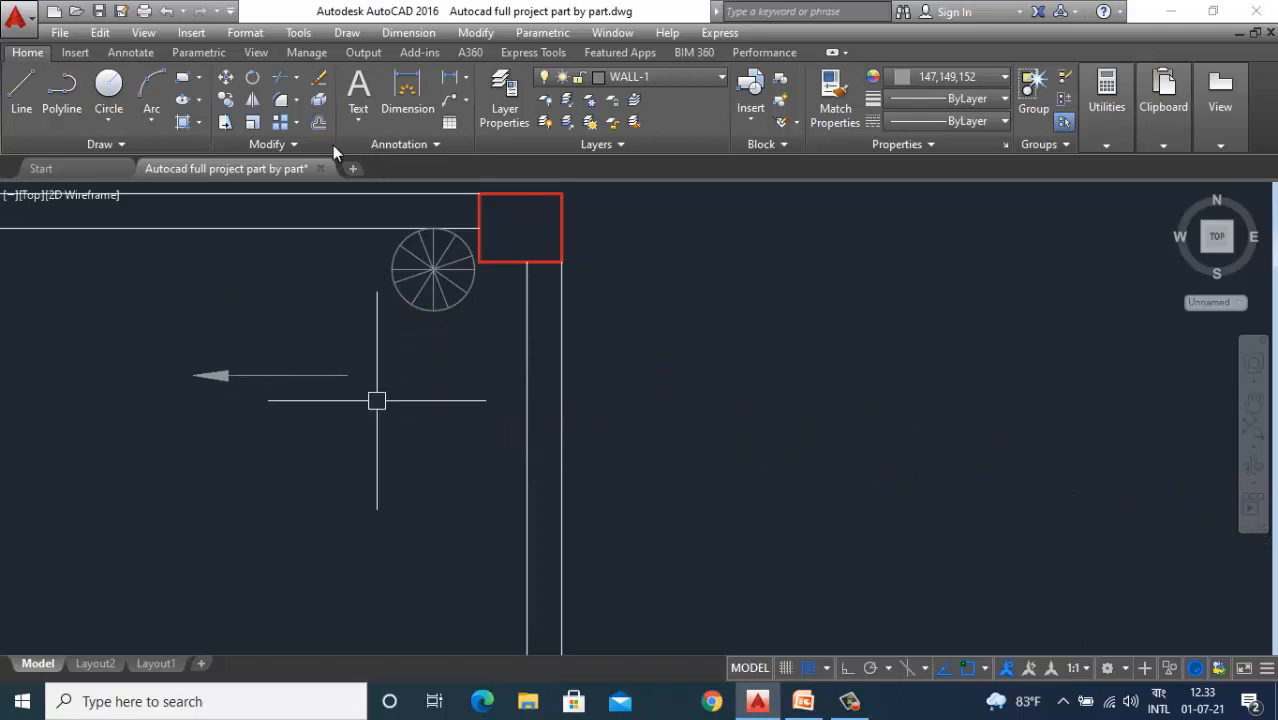
# Mirror the copied arrow about a slanted line through its tail end so it points up toward the spoked circle, erasing the source arrow.
pyautogui.click(264, 374)
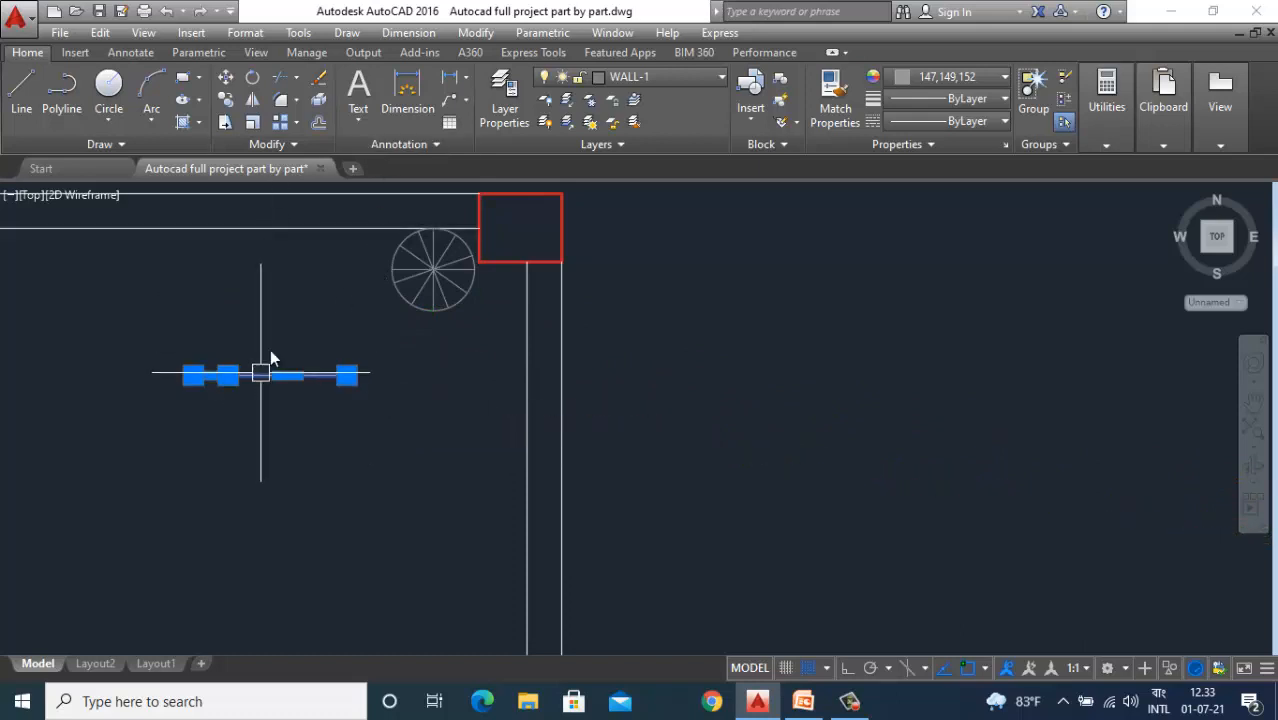
pyautogui.click(254, 100)
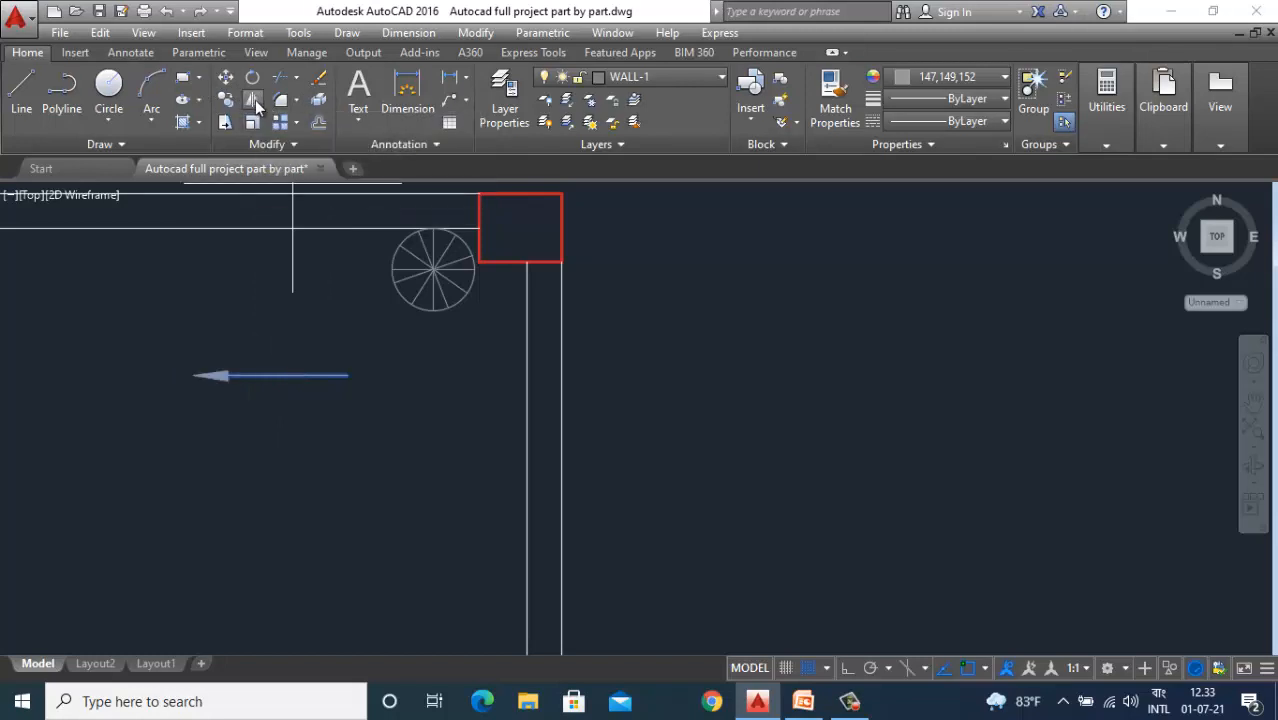
pyautogui.click(347, 378)
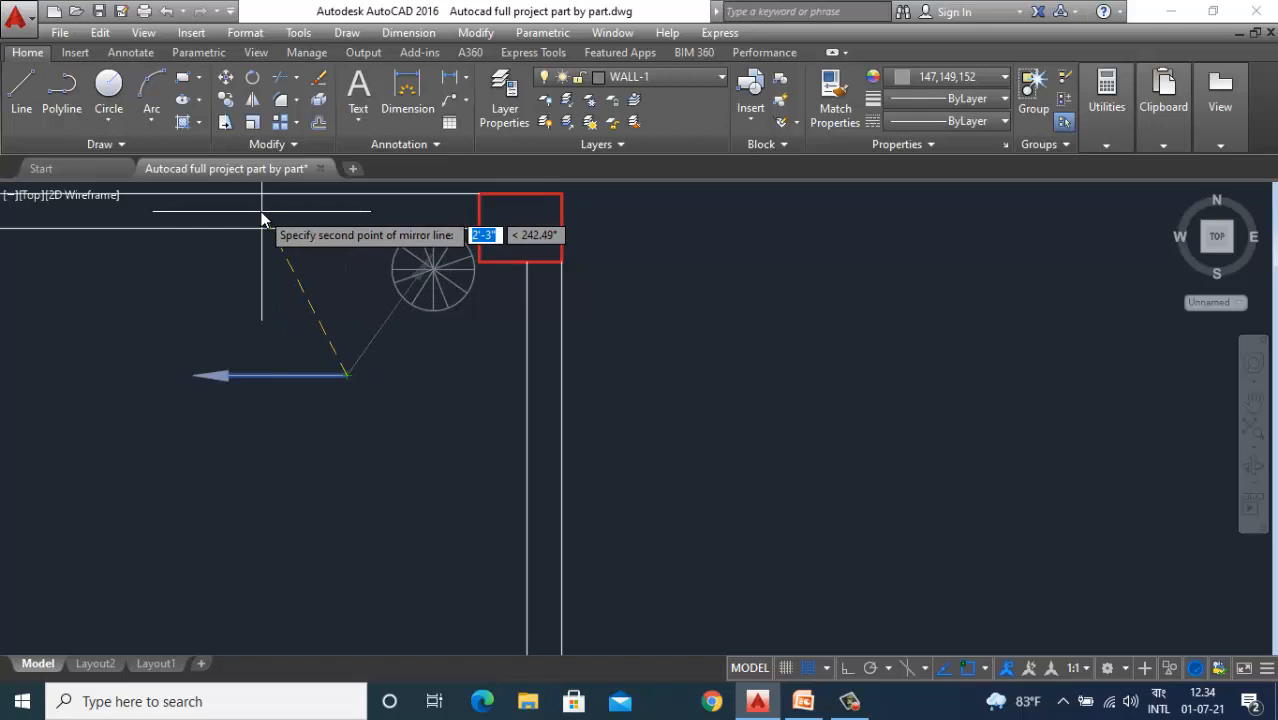
pyautogui.click(262, 216)
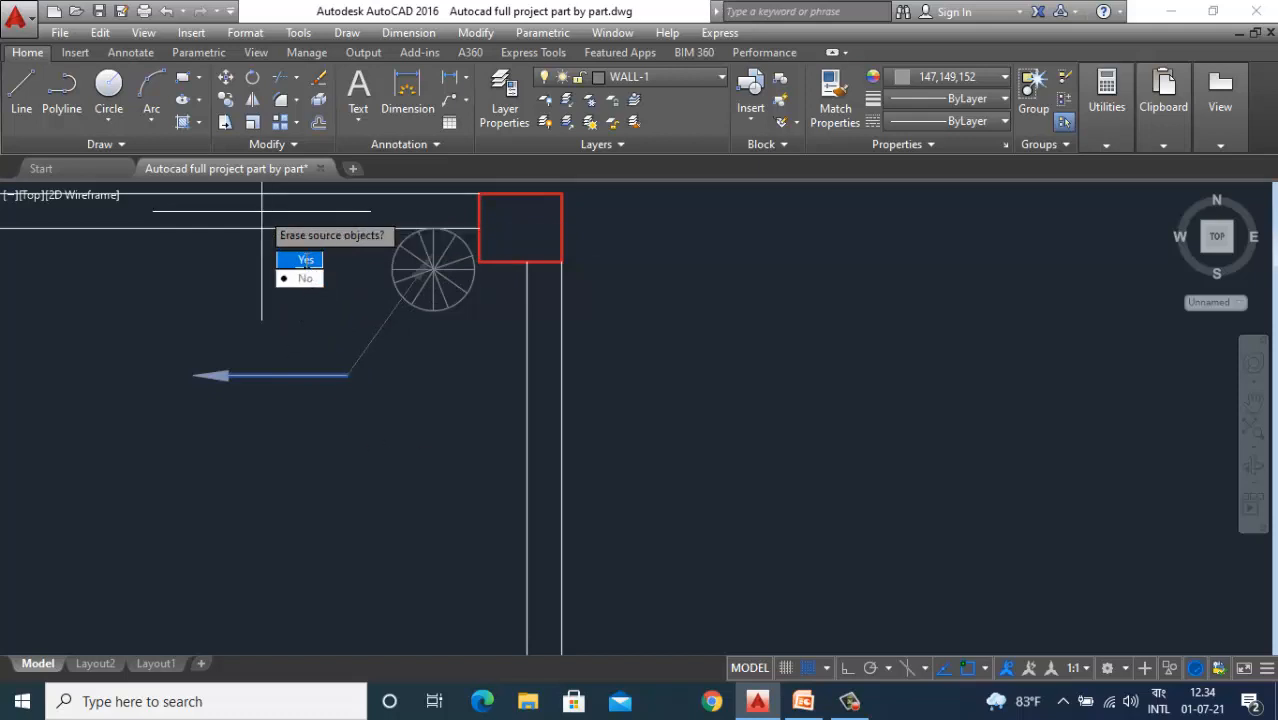
pyautogui.click(306, 277)
# Move the slanted arrow by its tail end down and to the left, so its tip sits just outside the spoked circle.
pyautogui.click(379, 328)
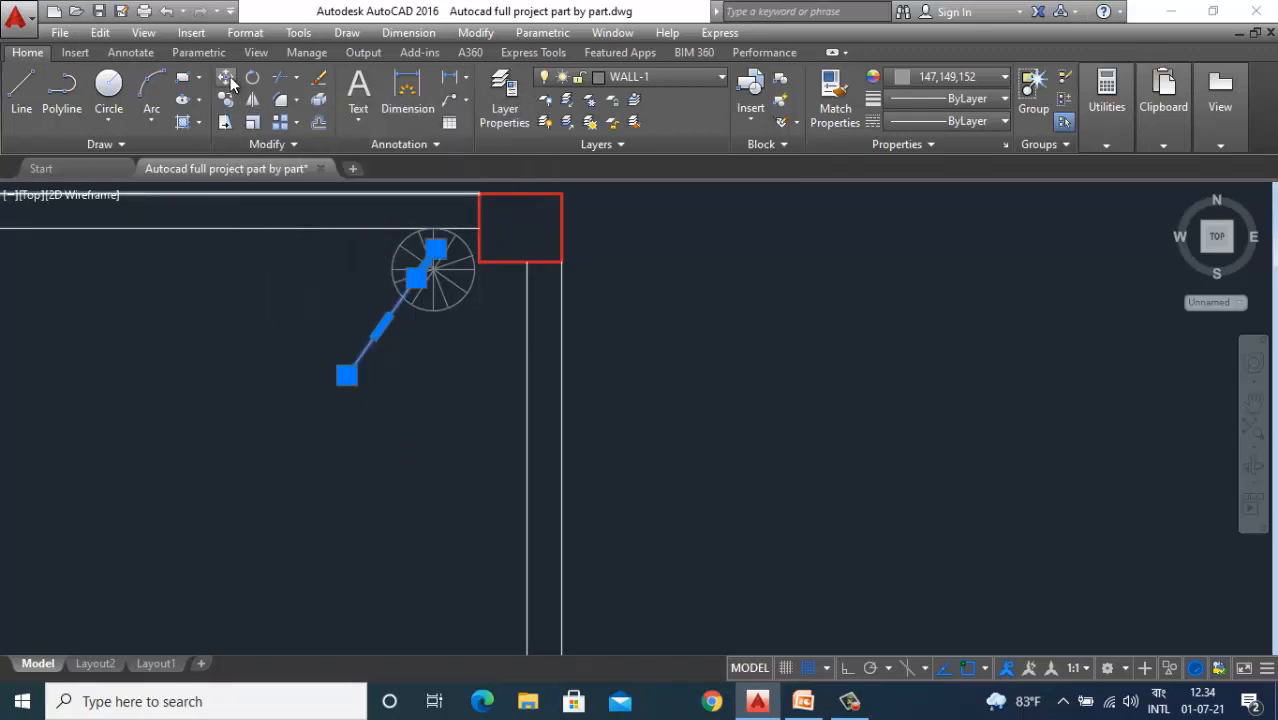
pyautogui.click(228, 79)
pyautogui.click(346, 376)
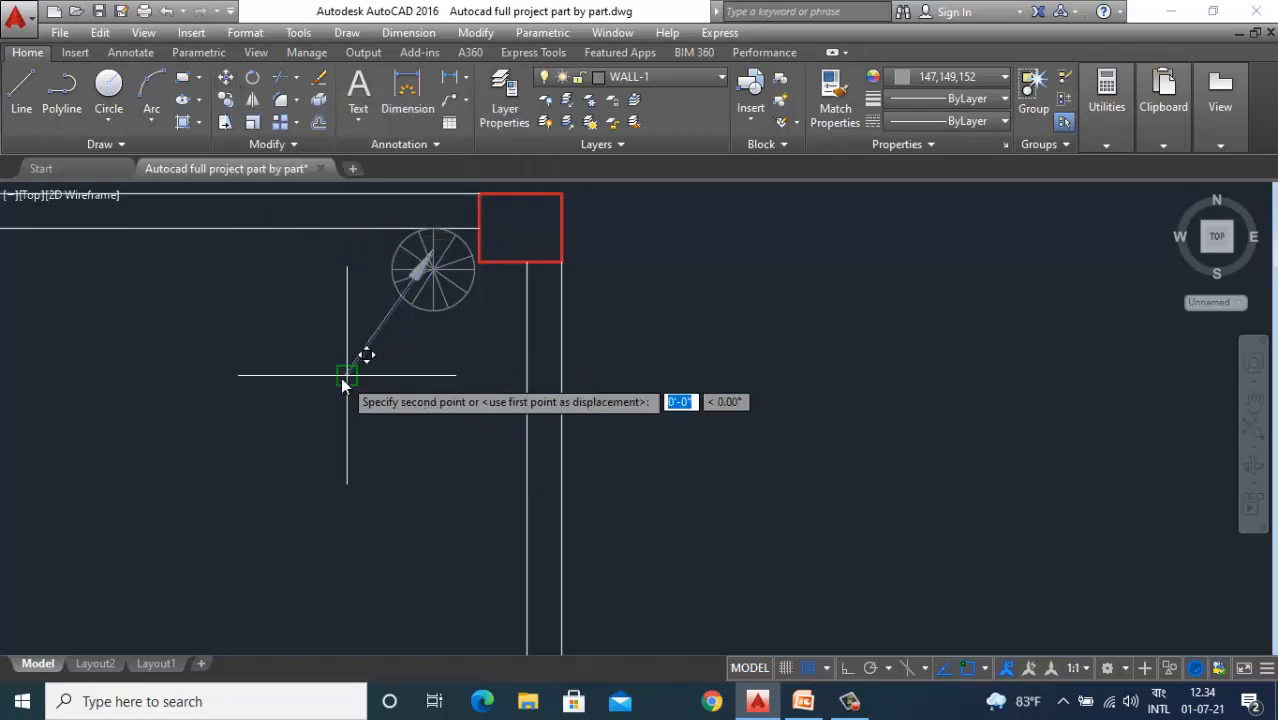
pyautogui.click(315, 440)
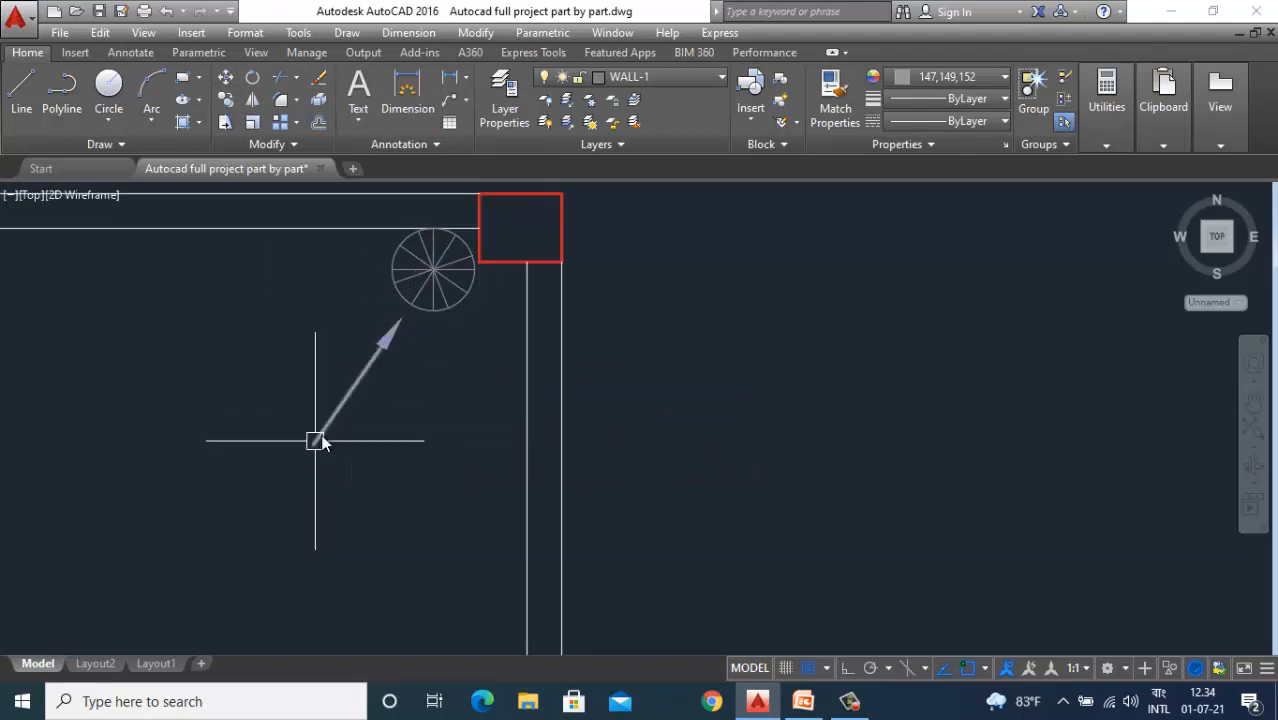
pyautogui.scroll(-5, 395, 330)
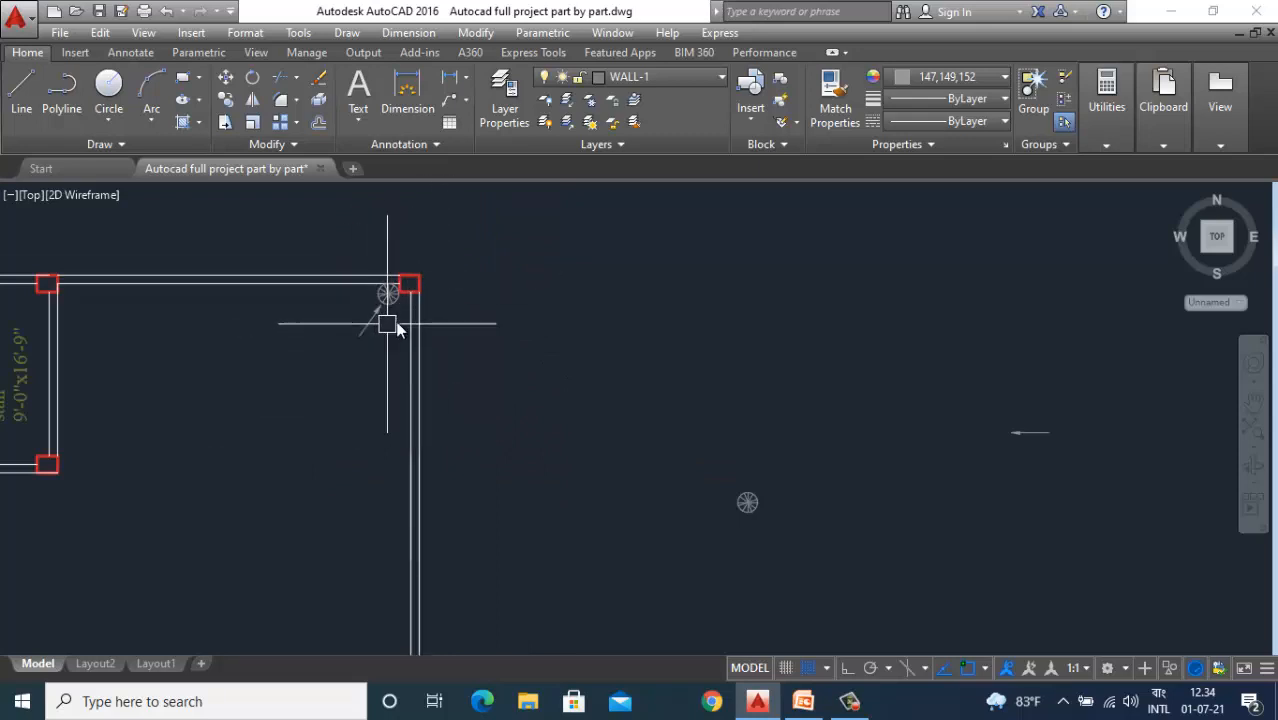
pyautogui.scroll(-4, 448, 300)
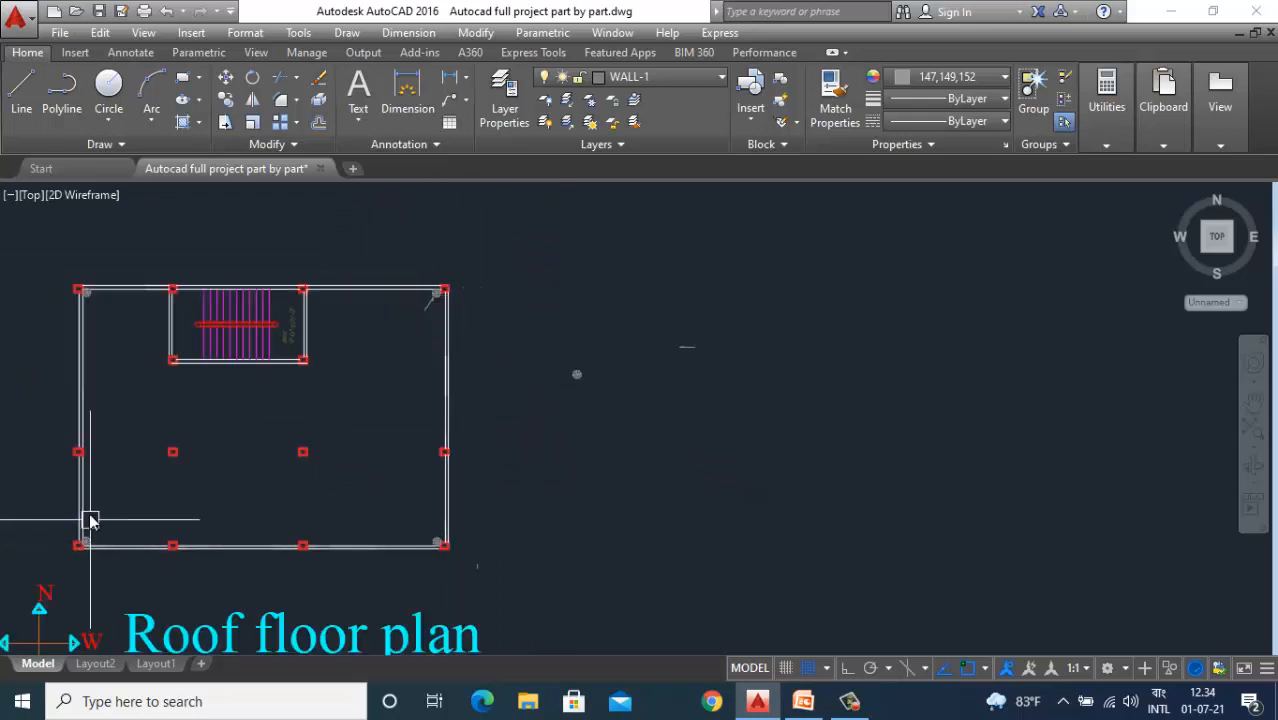
pyautogui.scroll(3, 430, 296)
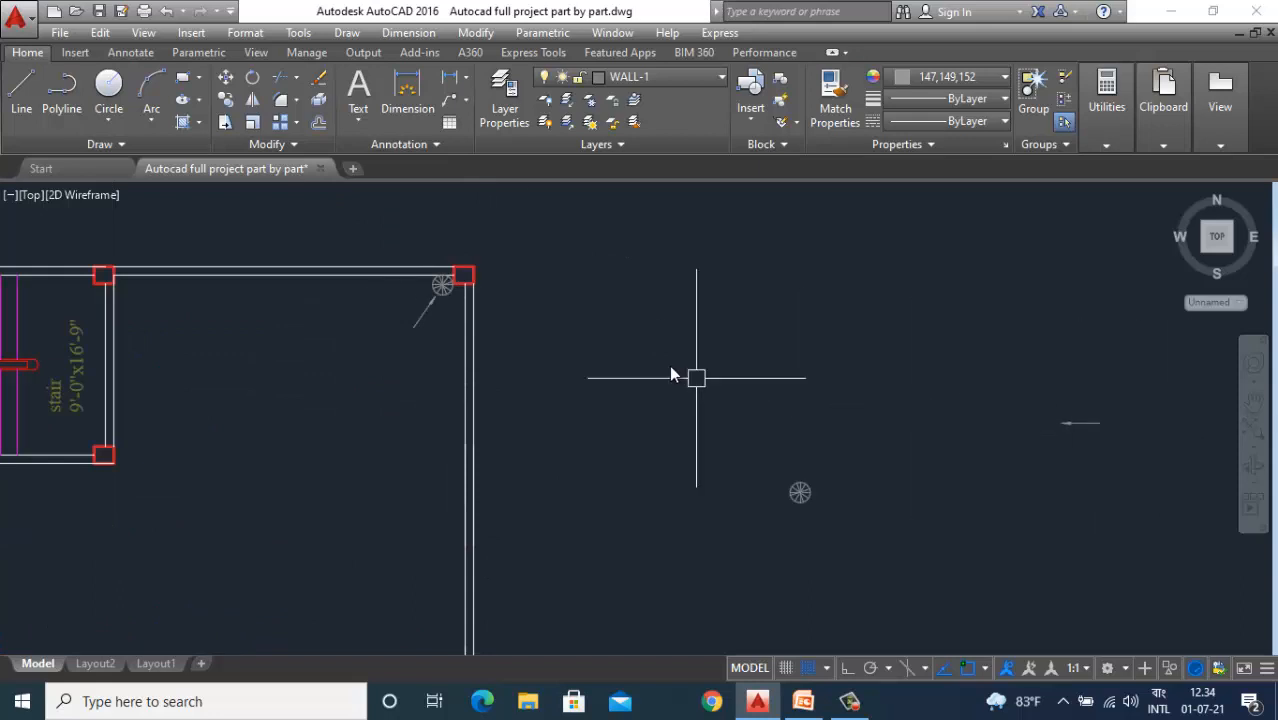
pyautogui.scroll(-4, 550, 295)
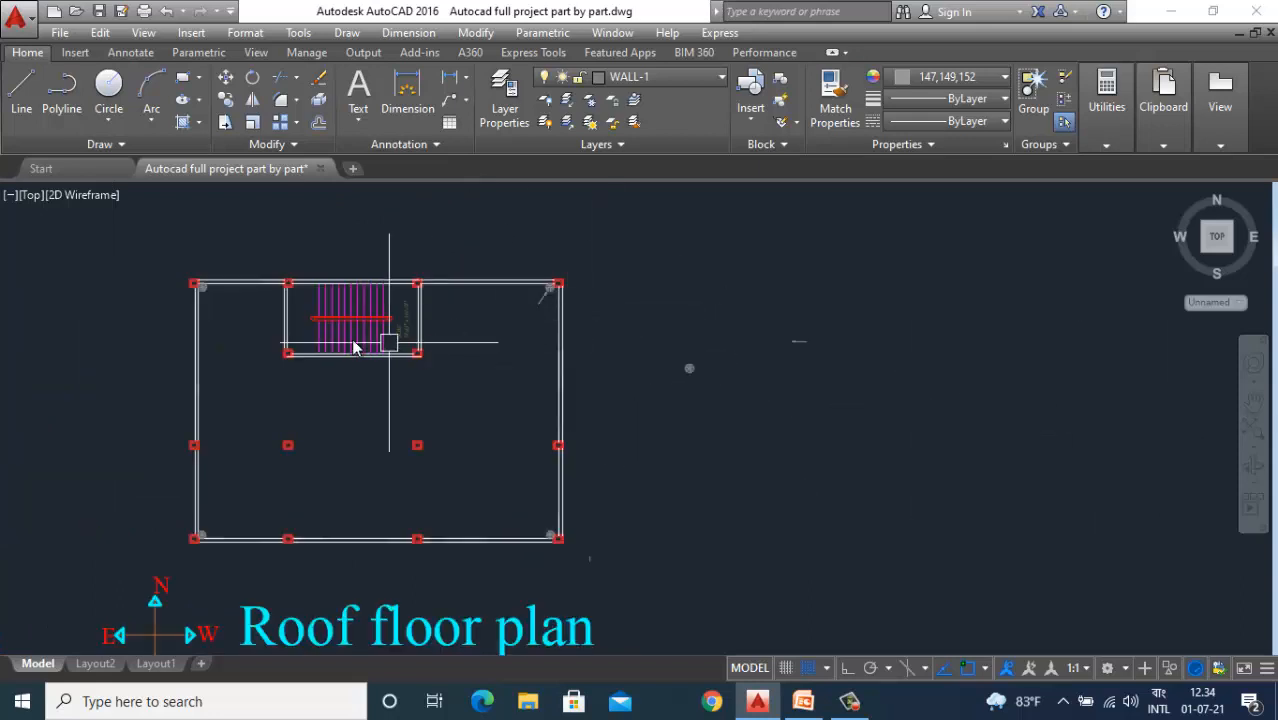
pyautogui.scroll(4, 214, 288)
pyautogui.scroll(-4, 245, 305)
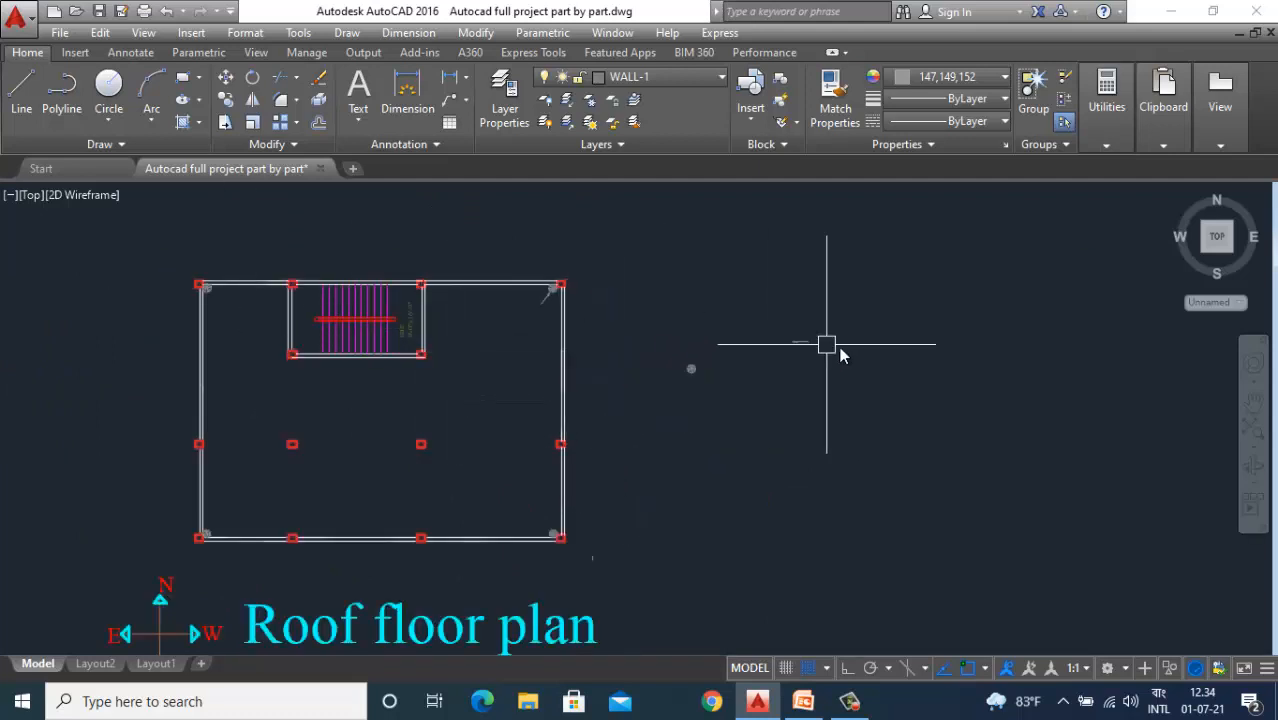
pyautogui.scroll(-1, 607, 323)
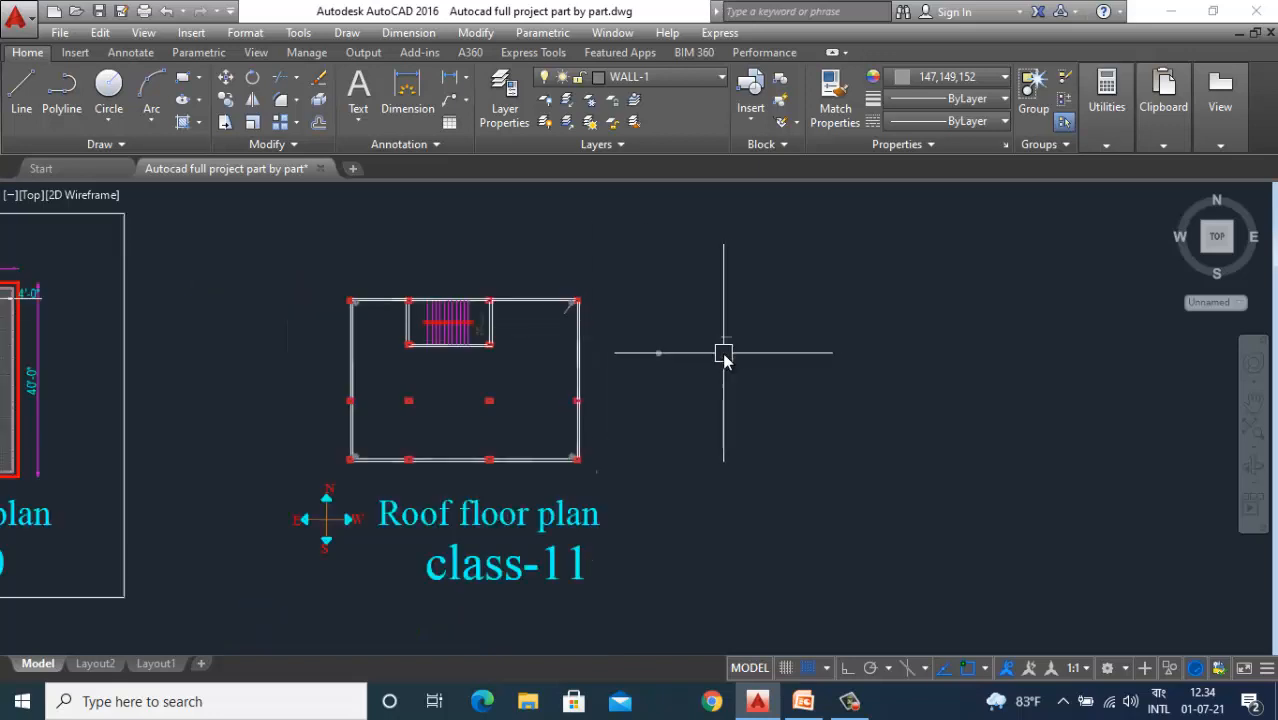